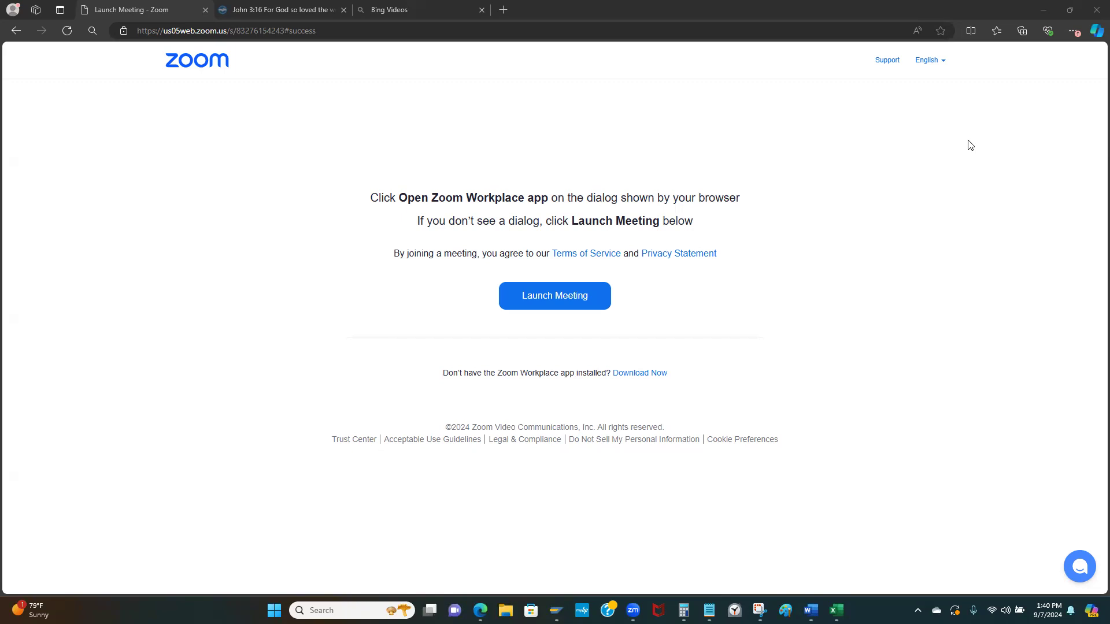
- Switch to SAP, search for business partner 9013 by number and open its record
left_click(1043, 9)
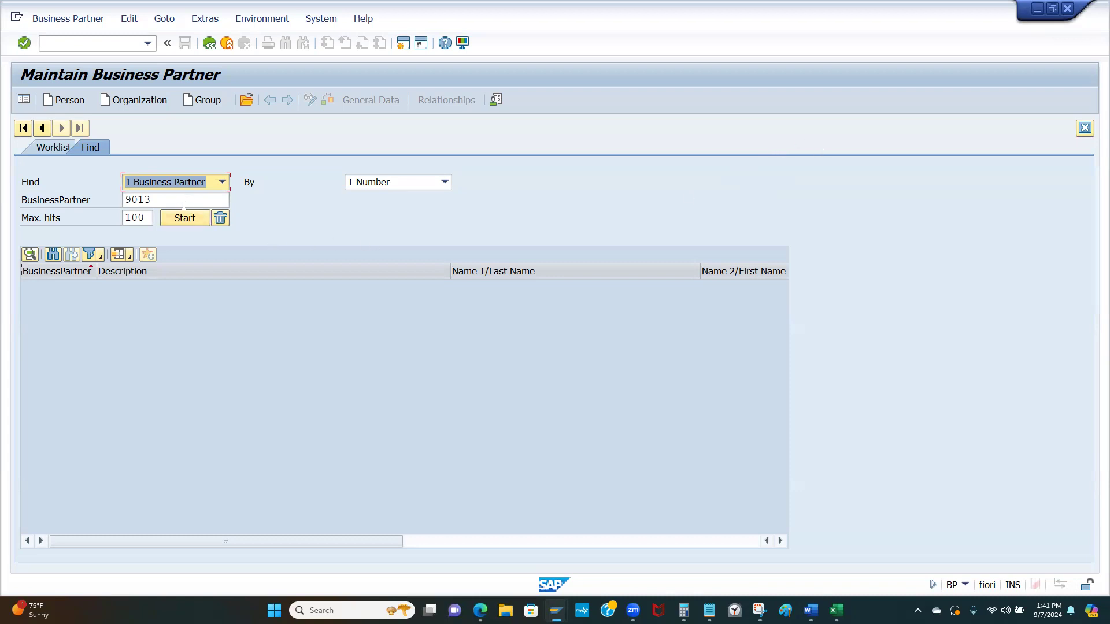
double_click(150, 198)
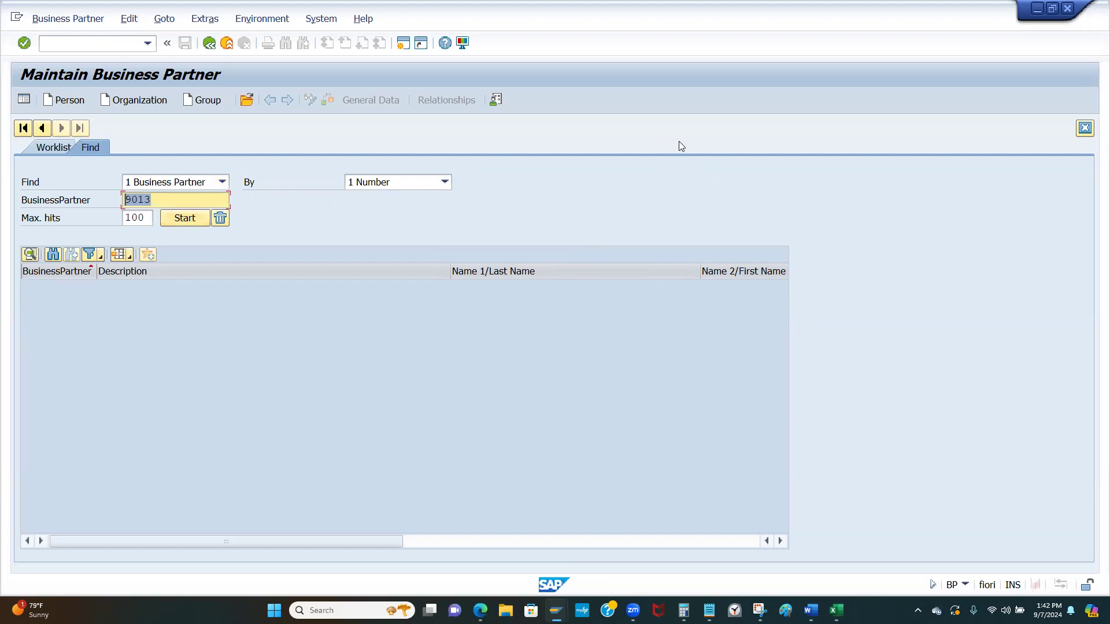
left_click(182, 200)
double_click(139, 203)
left_click(185, 222)
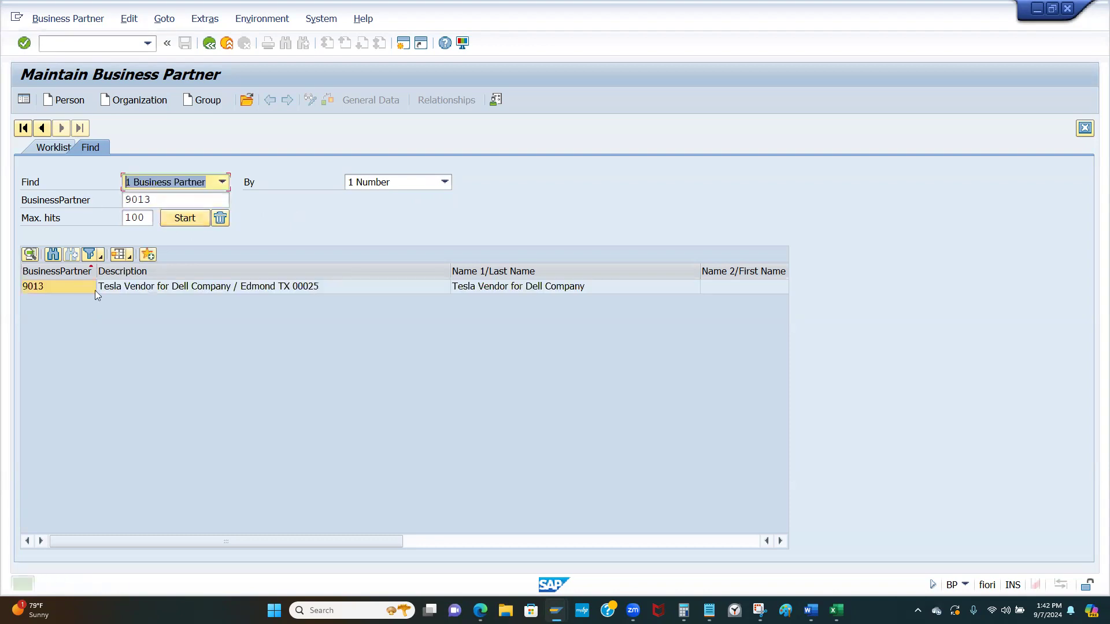
double_click(78, 289)
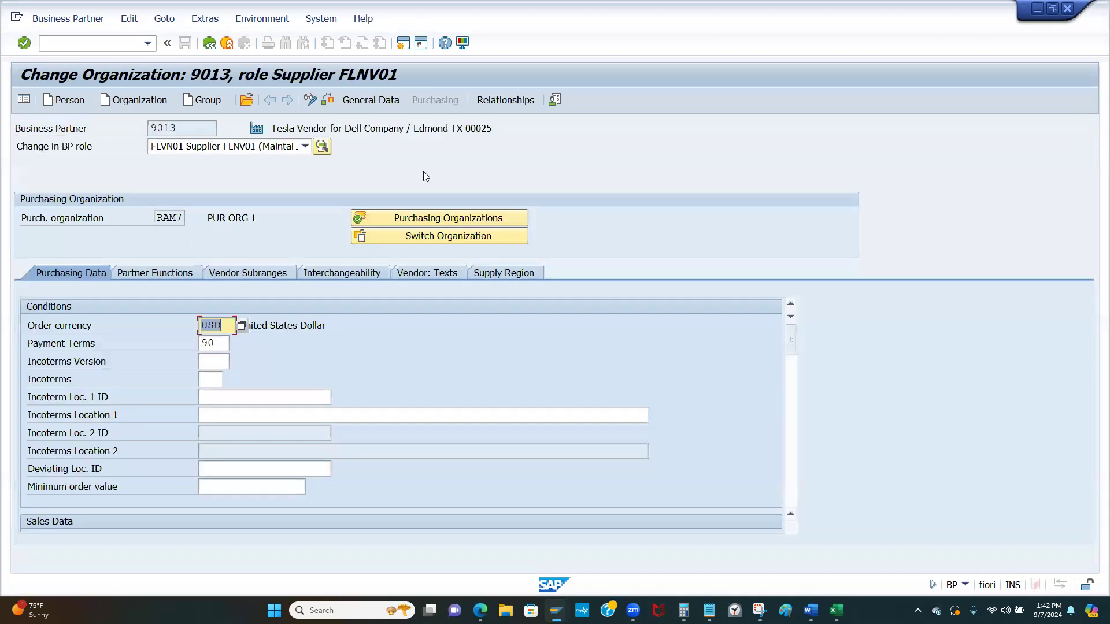
- Change the BP role to FLVN00 Supplier (F.Accounting) and open the vendor payment transactions for company code DELL
left_click(303, 148)
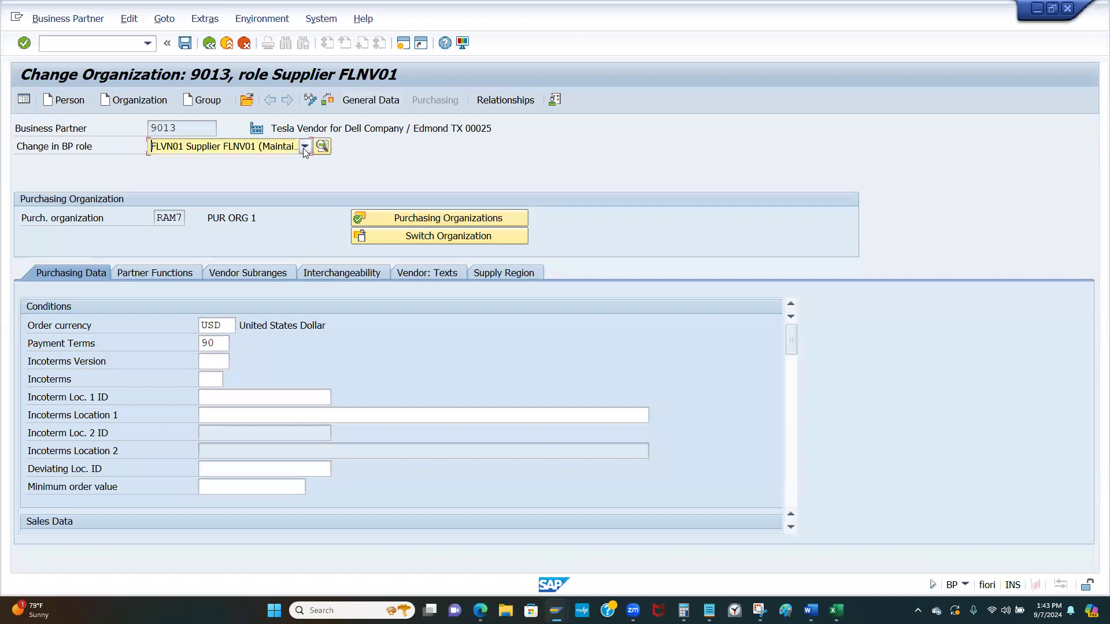
left_click(305, 148)
scroll(208, 197, "up", 1)
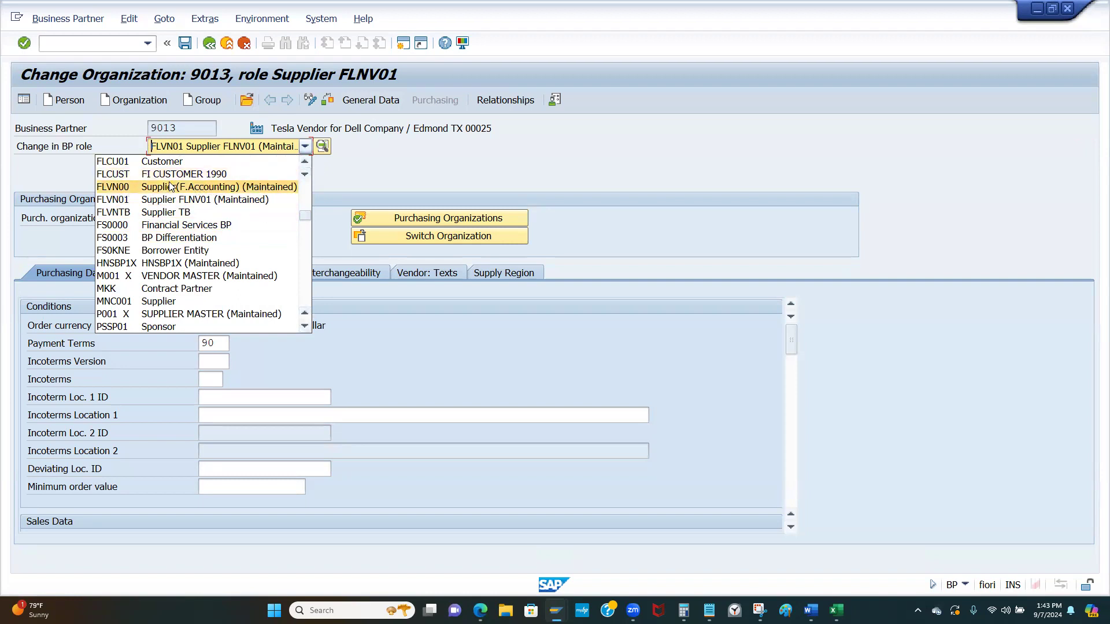
left_click(195, 187)
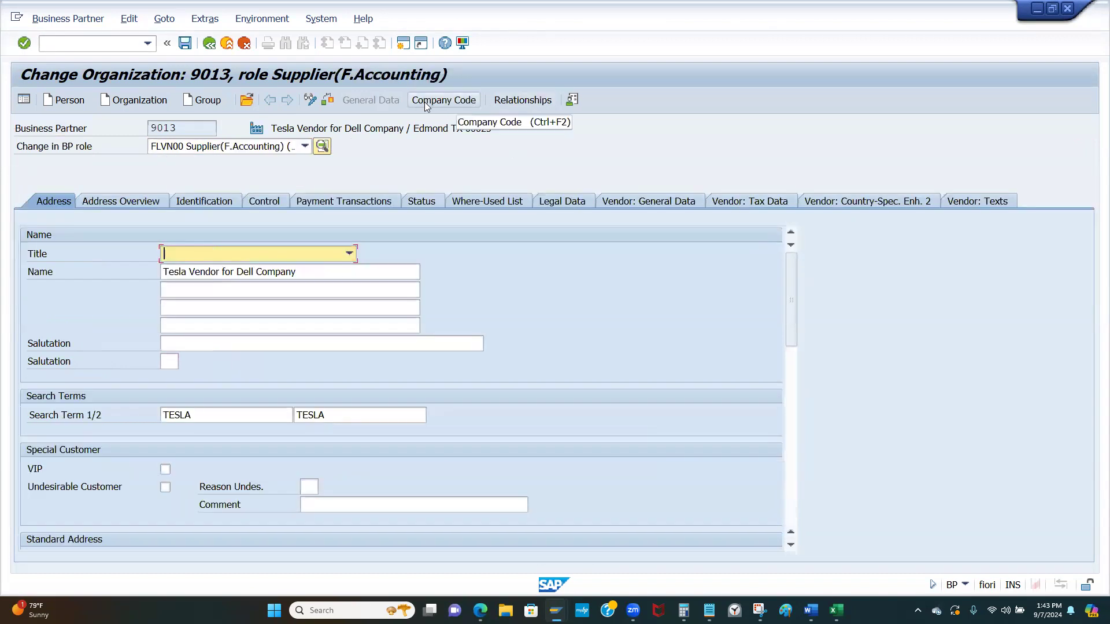
left_click(443, 101)
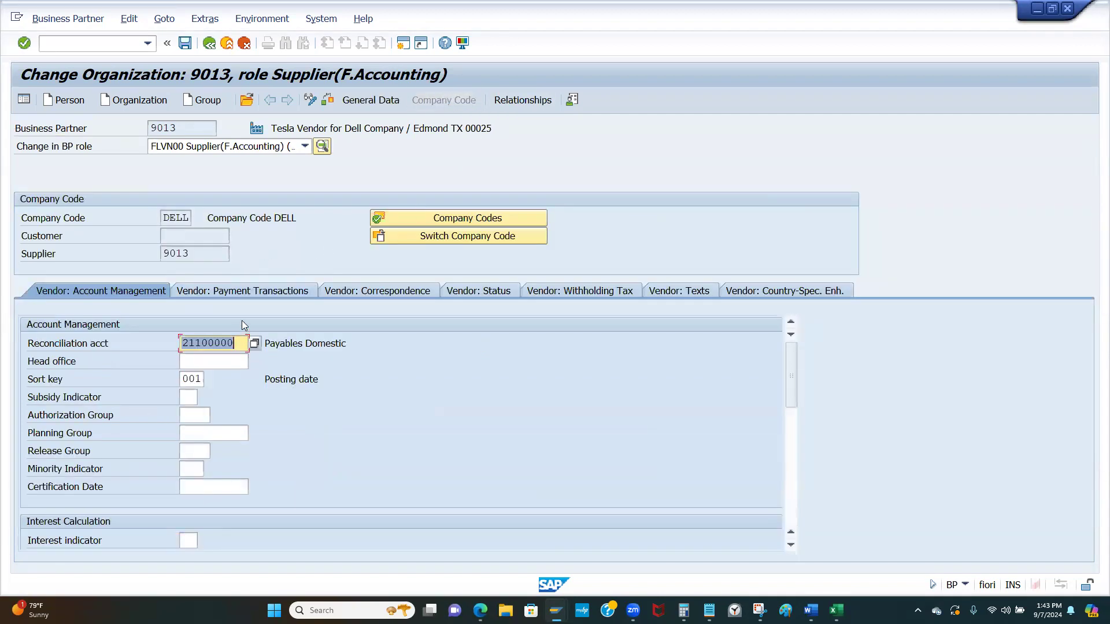
left_click(259, 292)
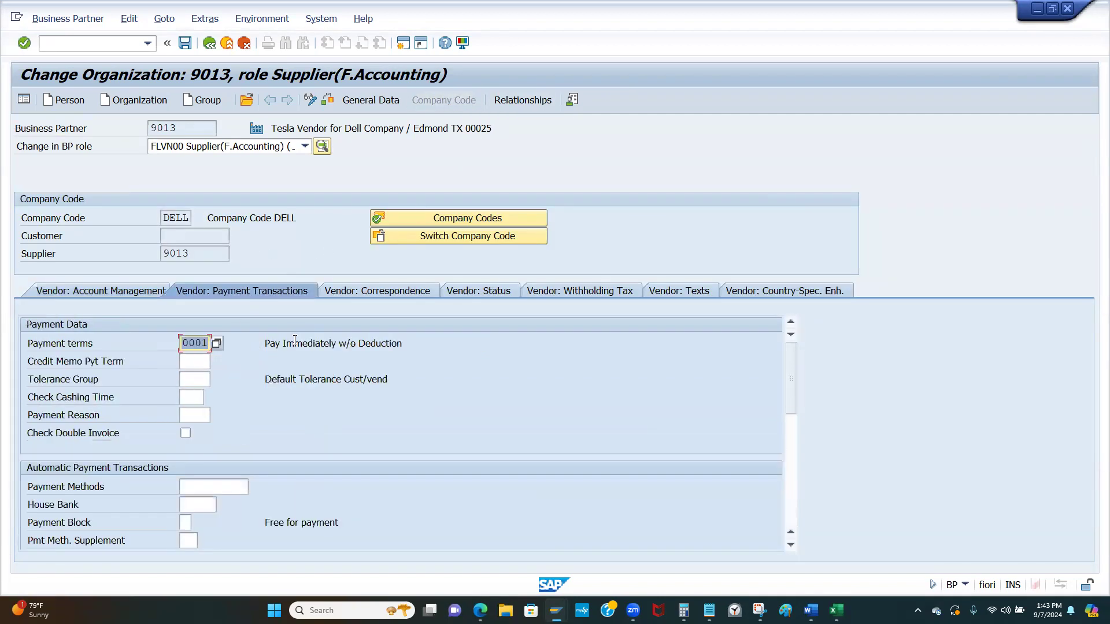
- Set the vendor's payment block to A (Blocked for payment) and save the business partner
scroll(193, 395, "down", 2)
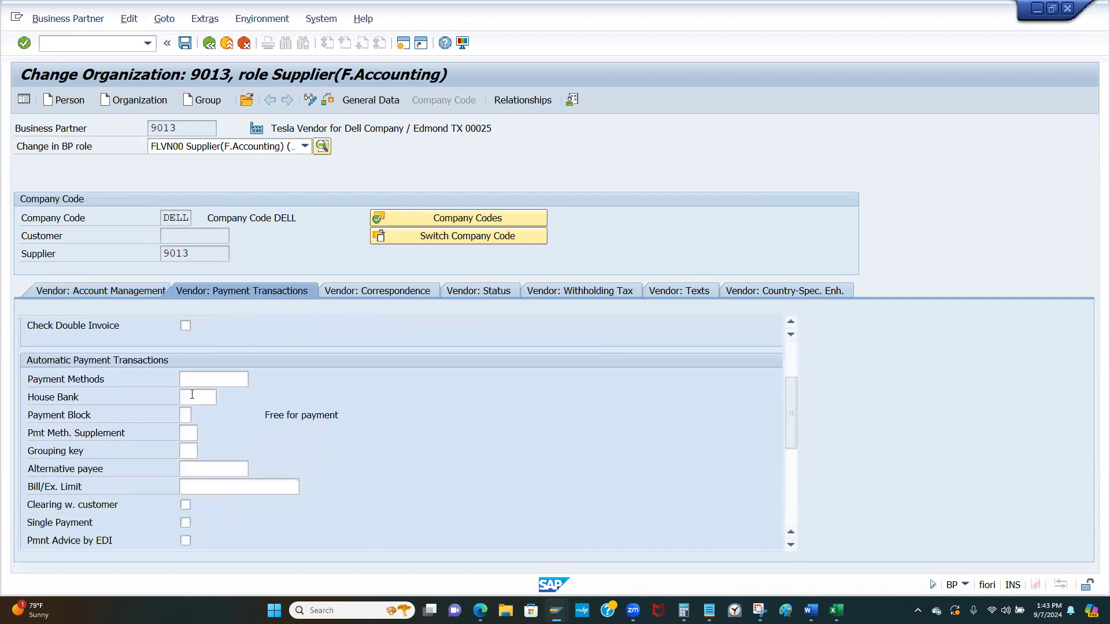
left_click(81, 422)
left_click(185, 415)
left_click(198, 415)
key("F4")
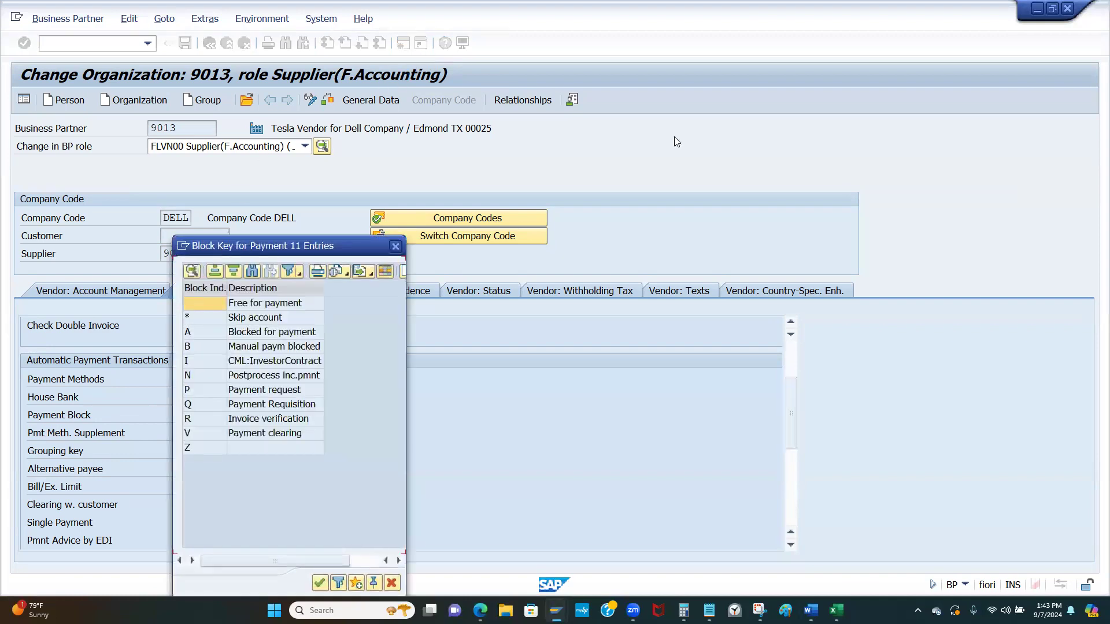
left_click(674, 234)
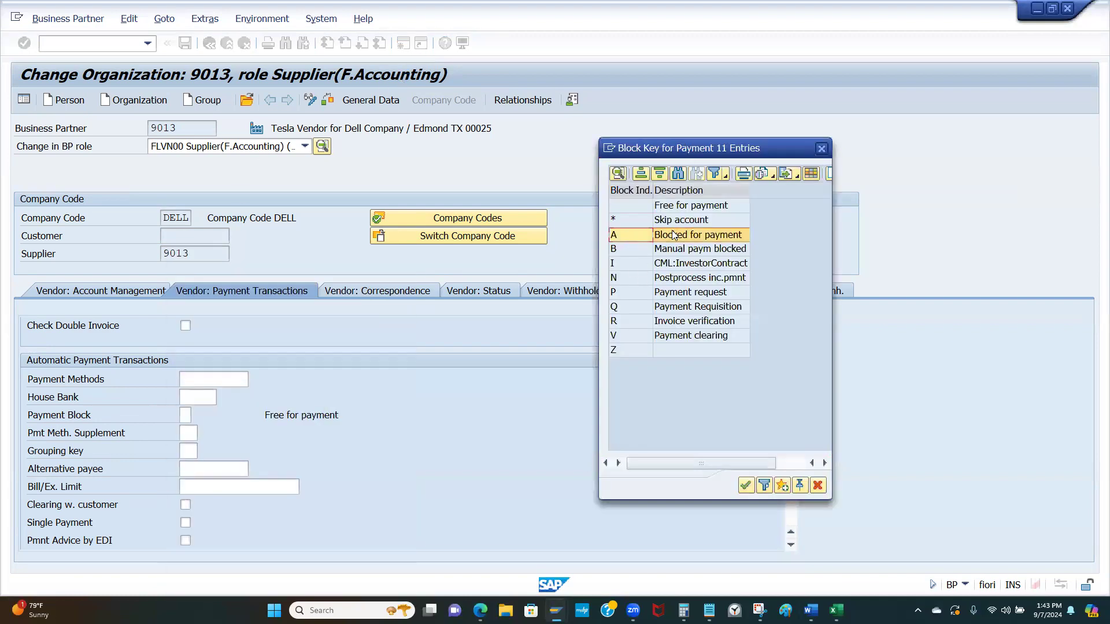
left_click(746, 485)
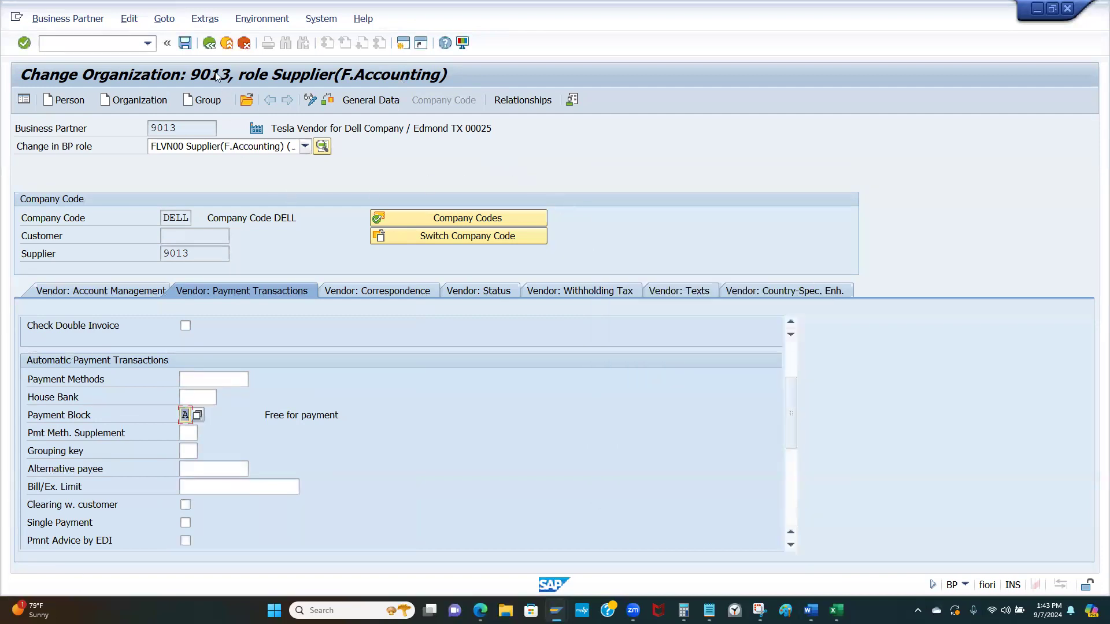
left_click(185, 44)
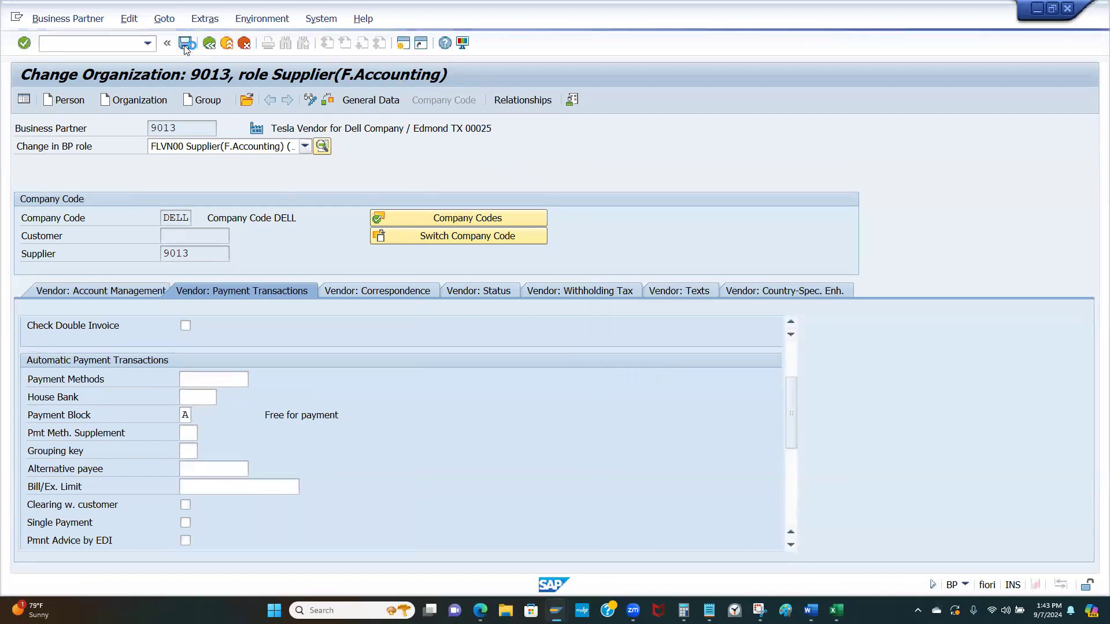
scroll(232, 398, "down", 5)
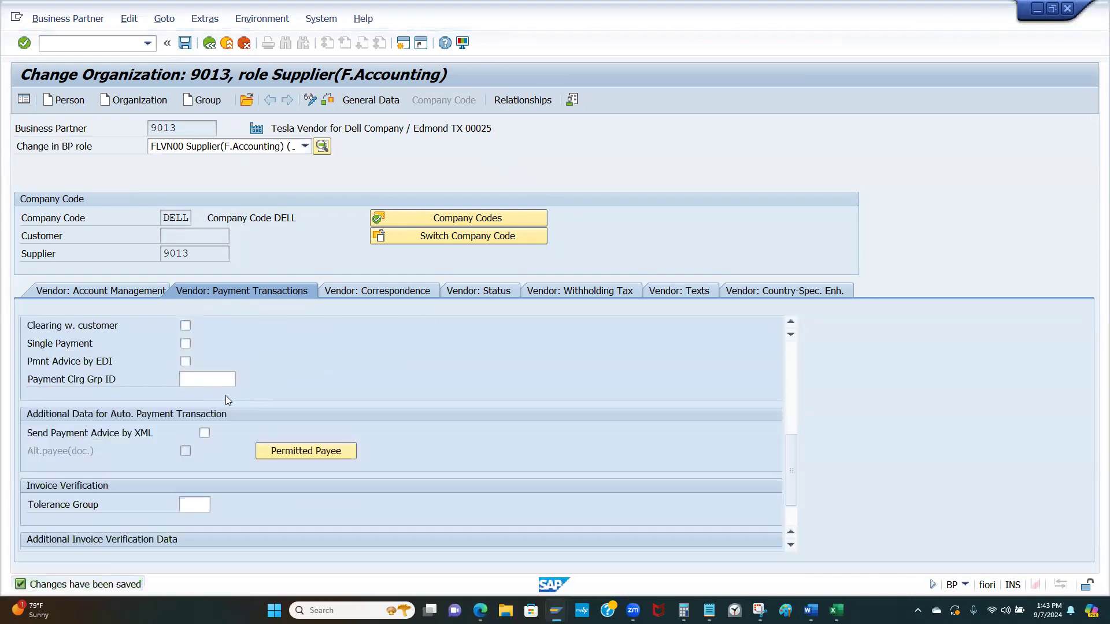
scroll(227, 395, "up", 2)
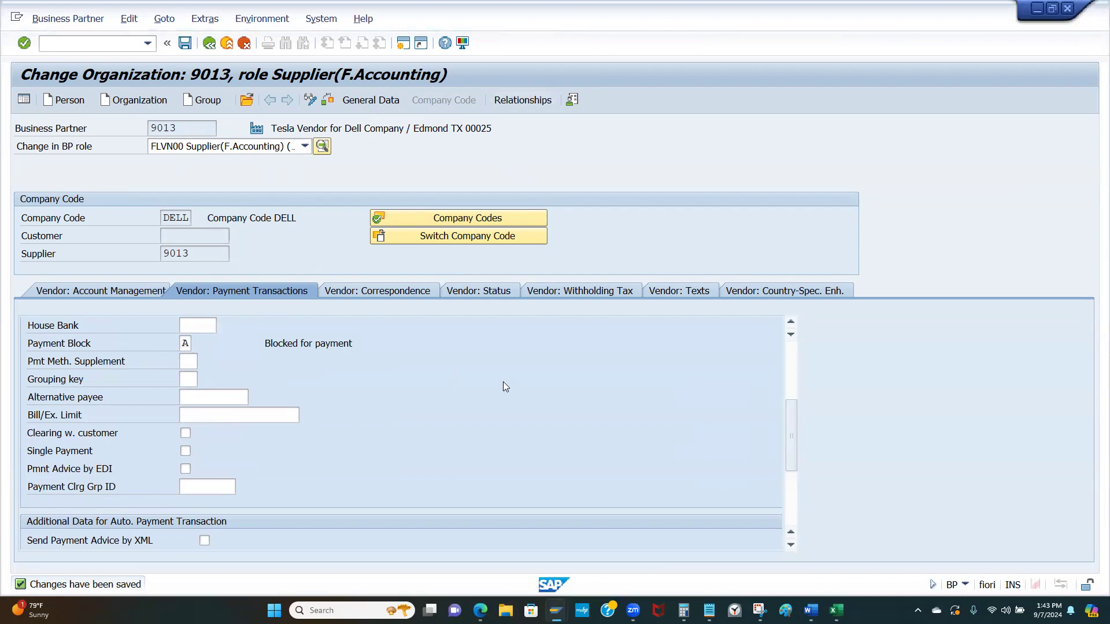
- Switch to the Create Purchase Order session and enter 9013 as the supplier of the standard PO
mouse_move(556, 610)
left_click(670, 567)
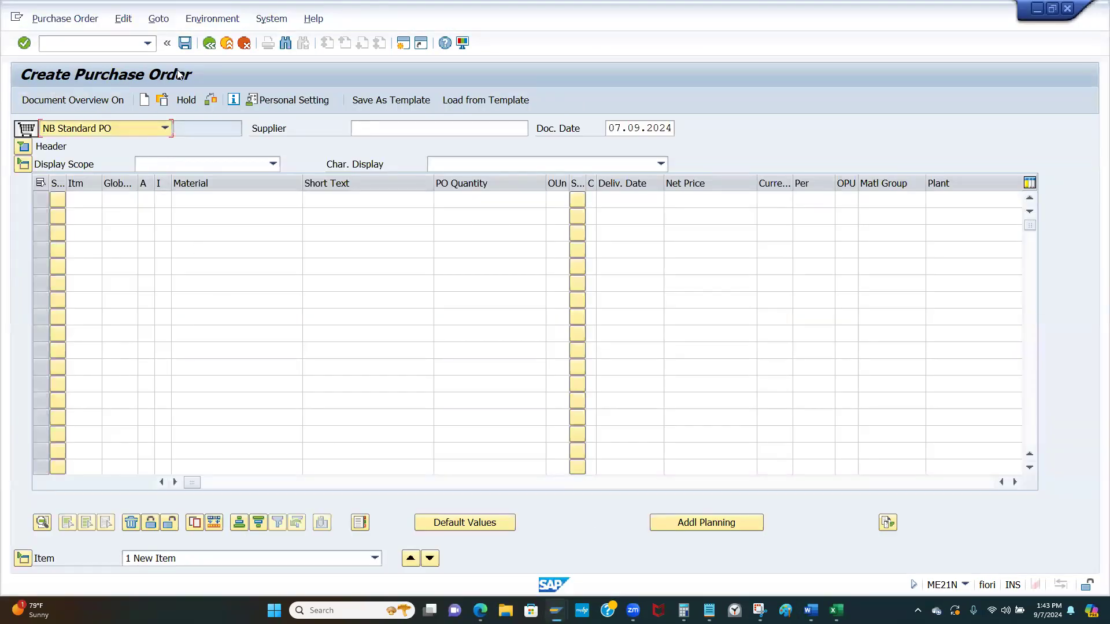
left_click(399, 130)
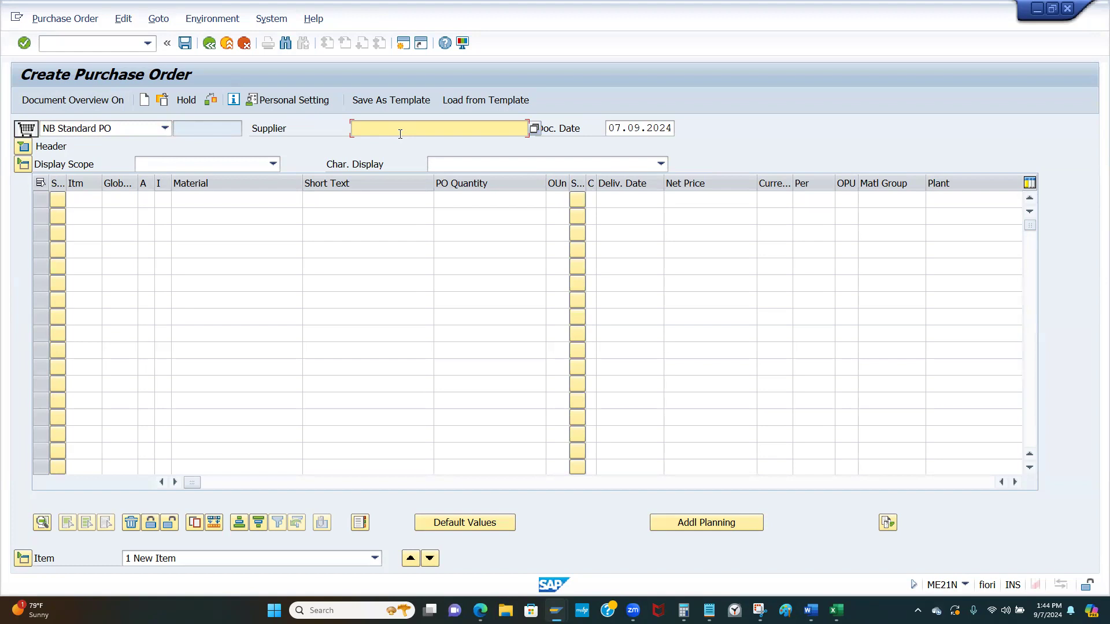
type("9013")
- Assign account assignment category K (Cost center) to the first purchase order item
left_click(146, 200)
left_click(162, 200)
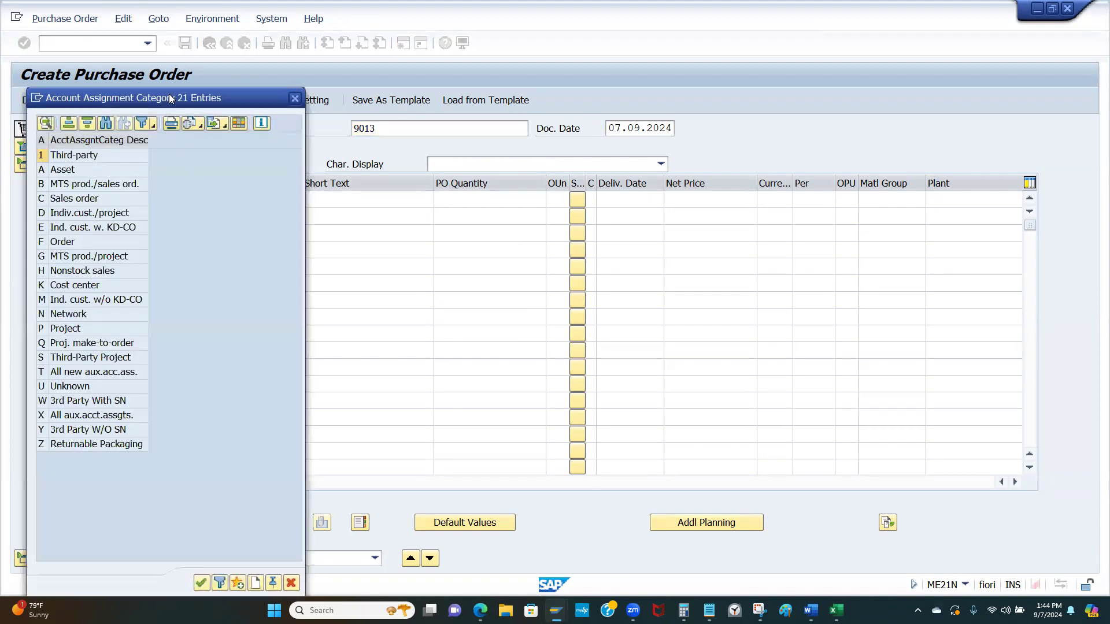
left_click_drag(170, 95, 735, 122)
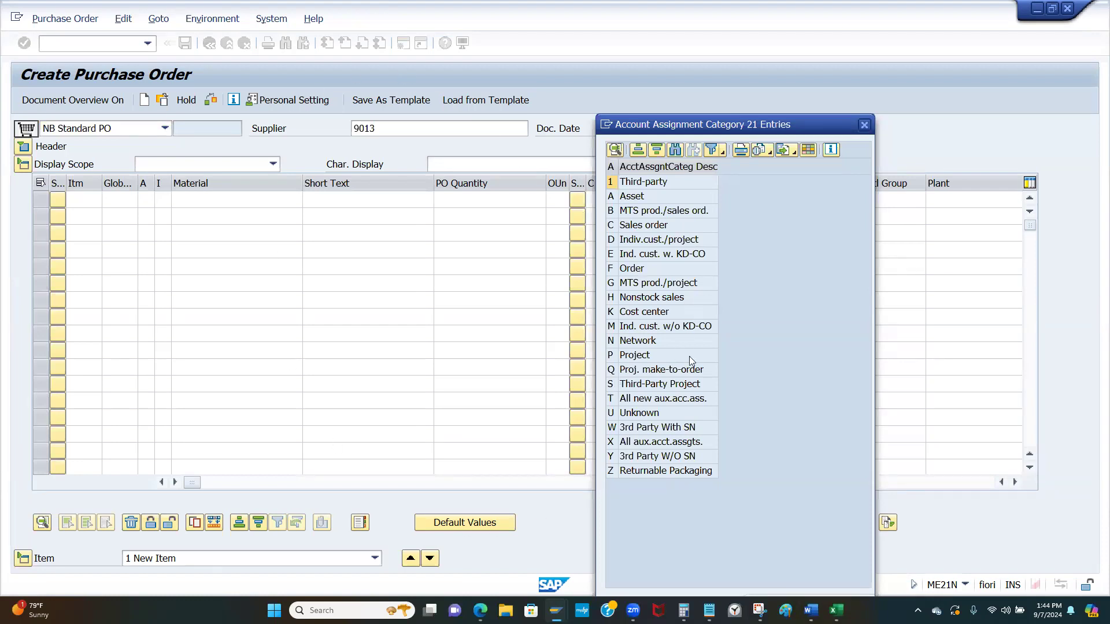
double_click(629, 316)
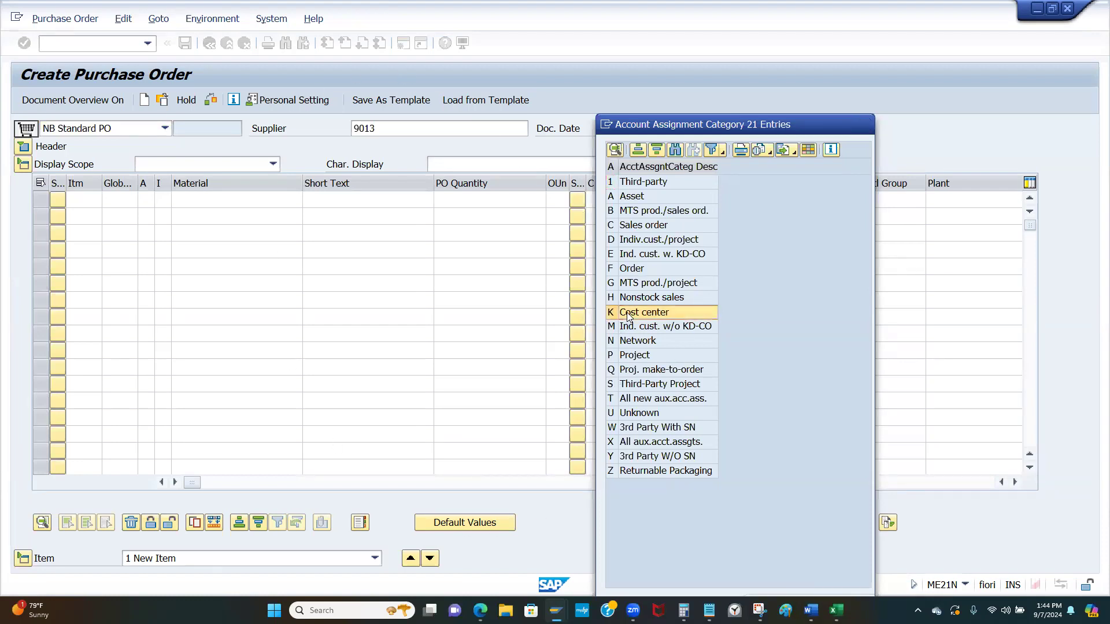
- Enter "cleaning service 01 test" as the first item's short text
left_click(191, 198)
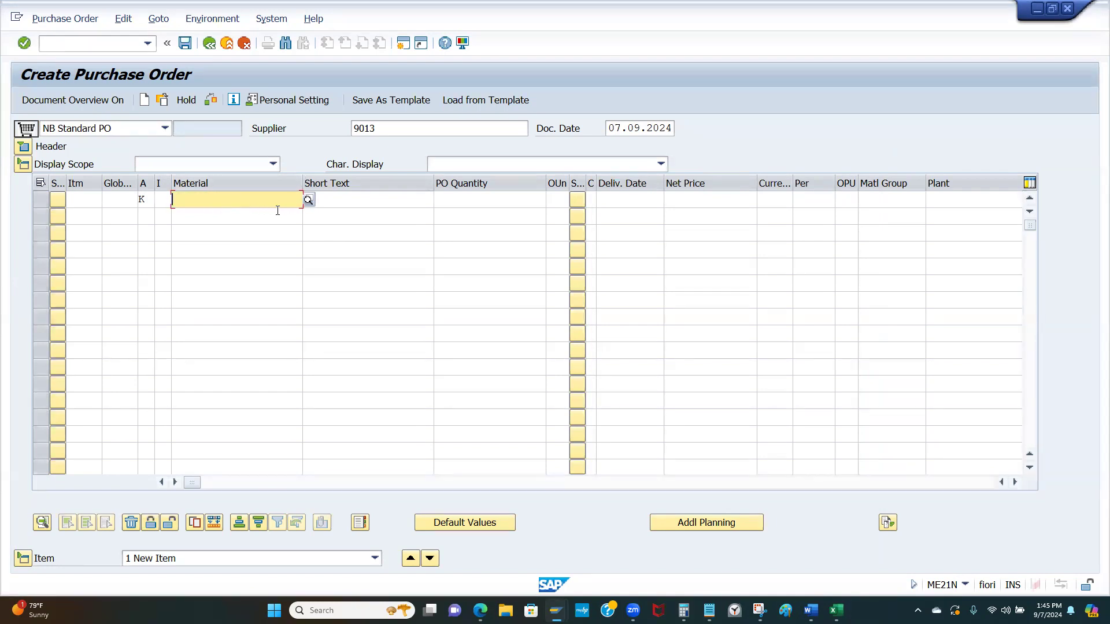
left_click(349, 204)
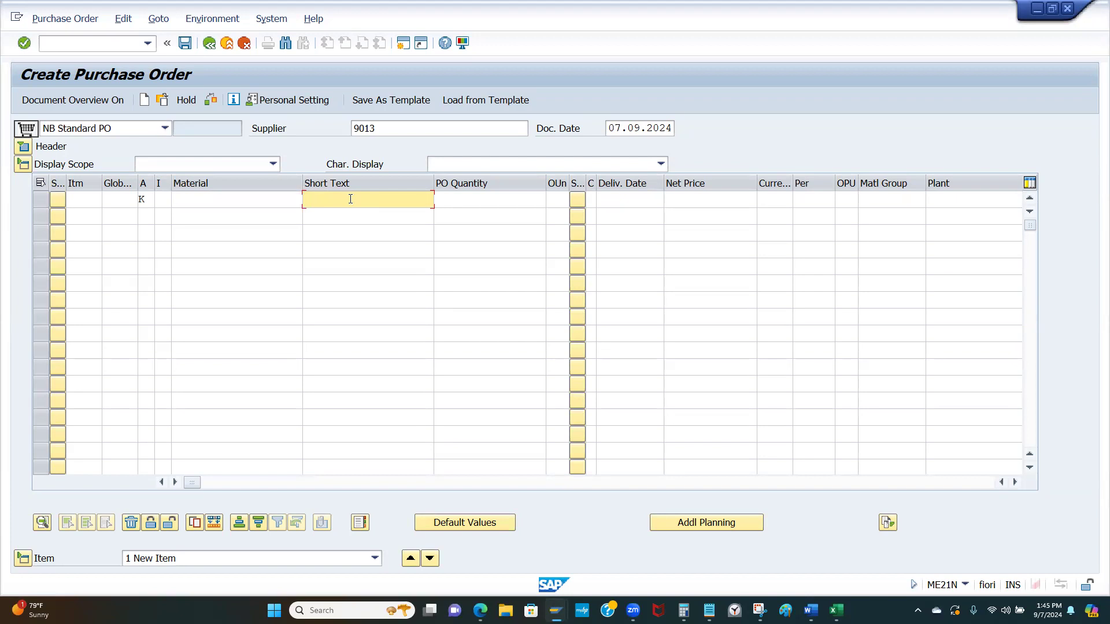
type("service")
key("BackSpace")
type("cleaning")
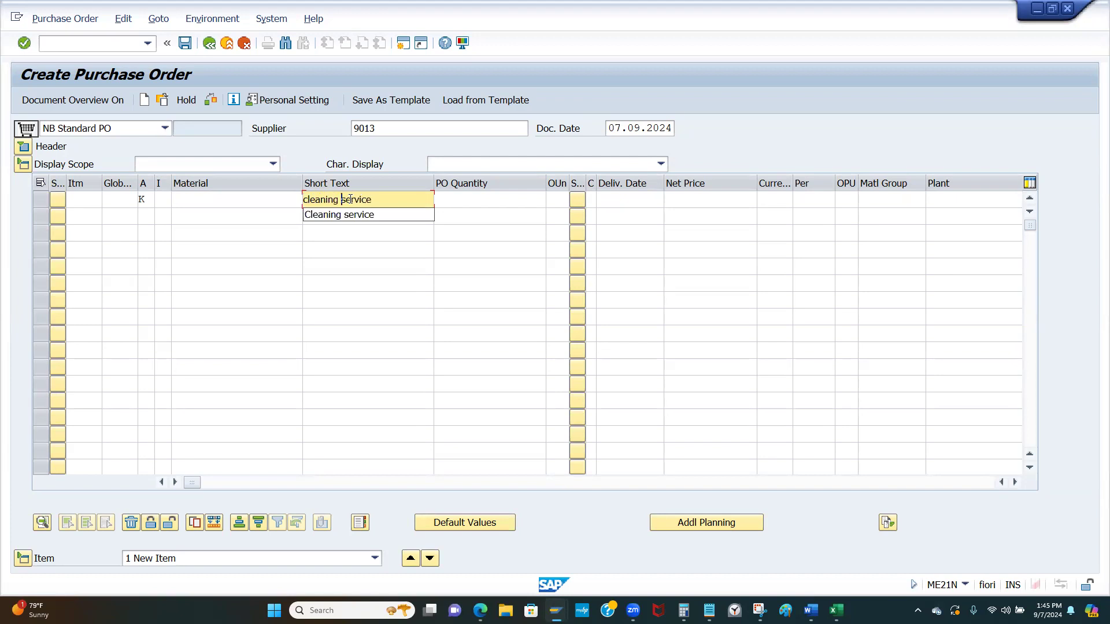
left_click(383, 197)
type("01 test")
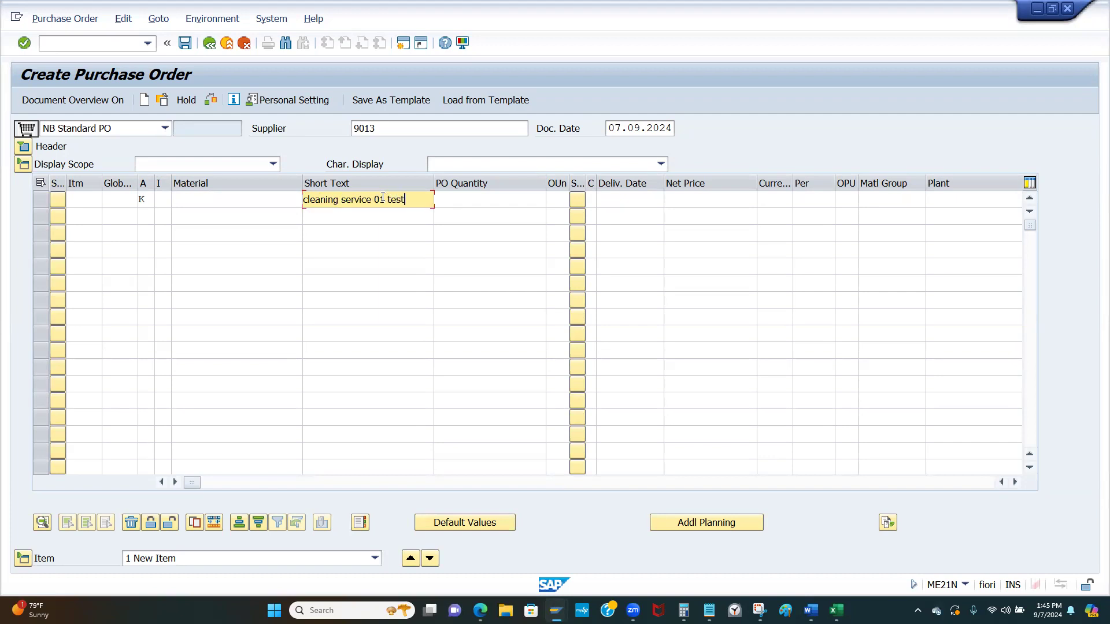
- Set the item's PO quantity to 1 EA and its net price to 200
left_click(506, 201)
type("1")
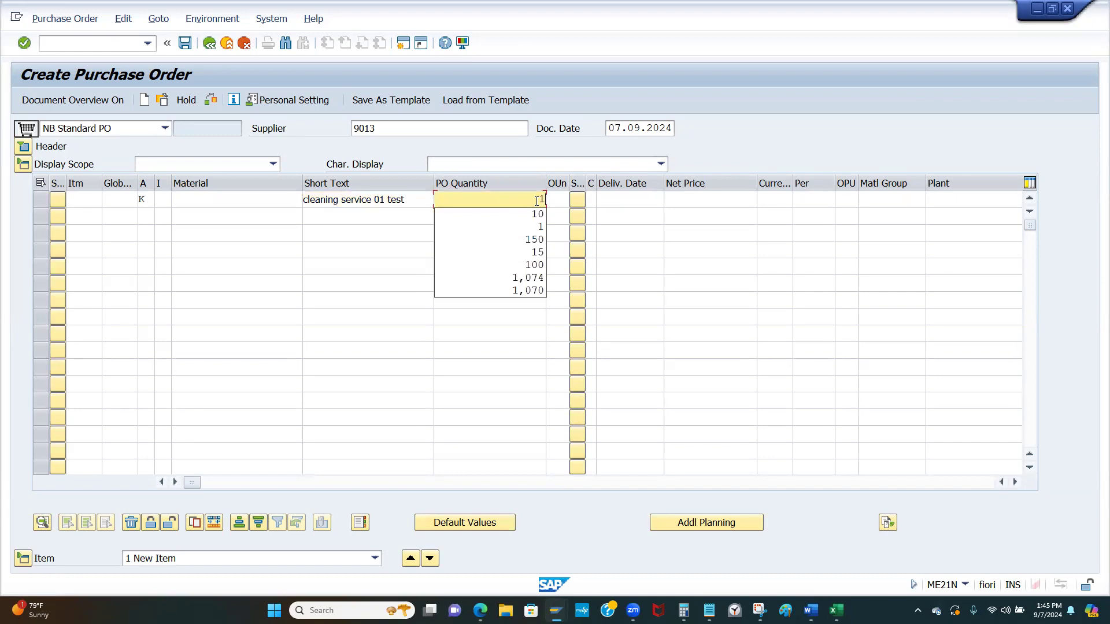
key("Tab")
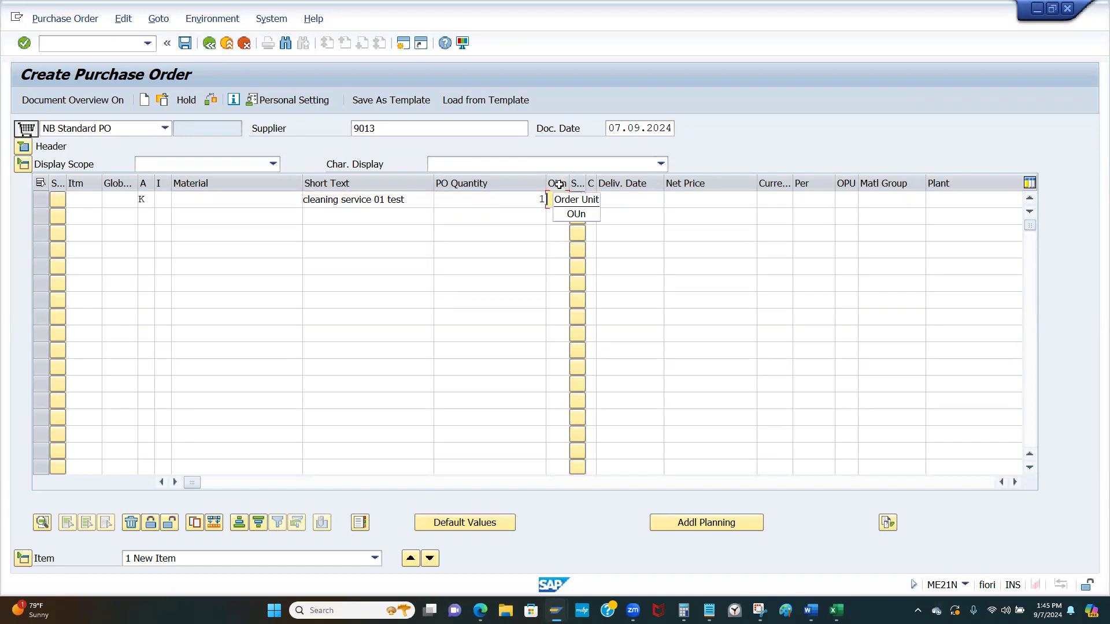
type("ea")
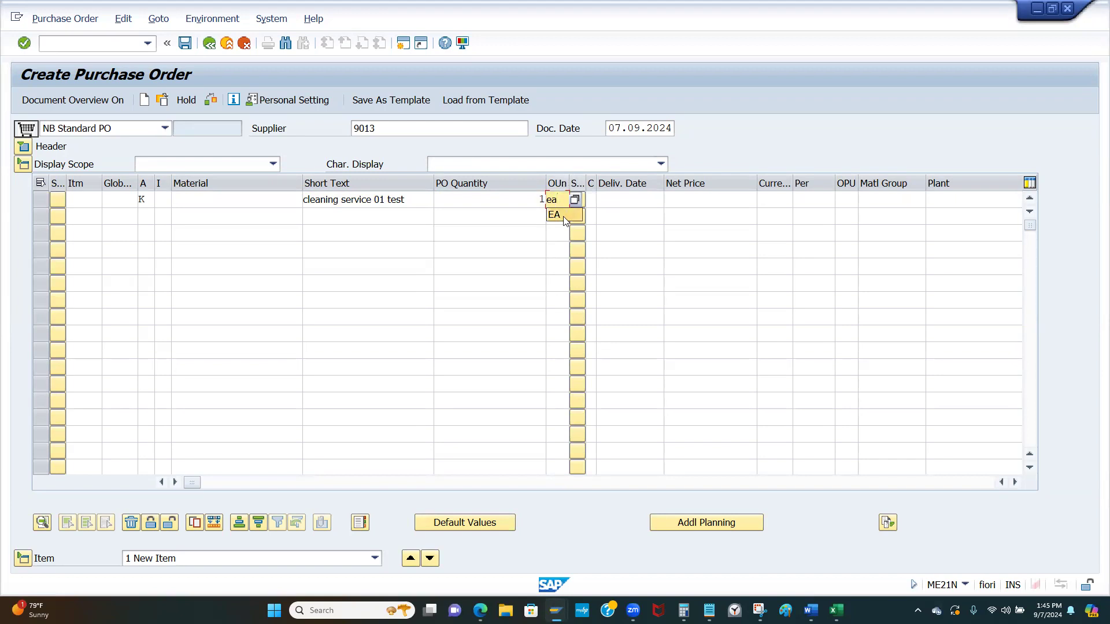
left_click(682, 197)
left_click(722, 197)
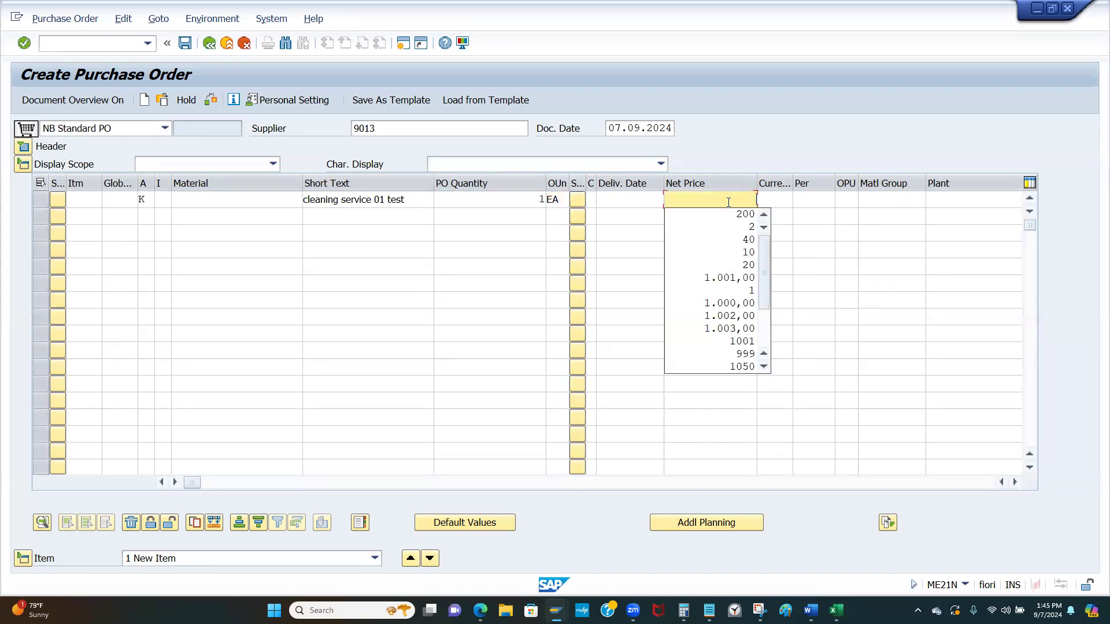
left_click(735, 220)
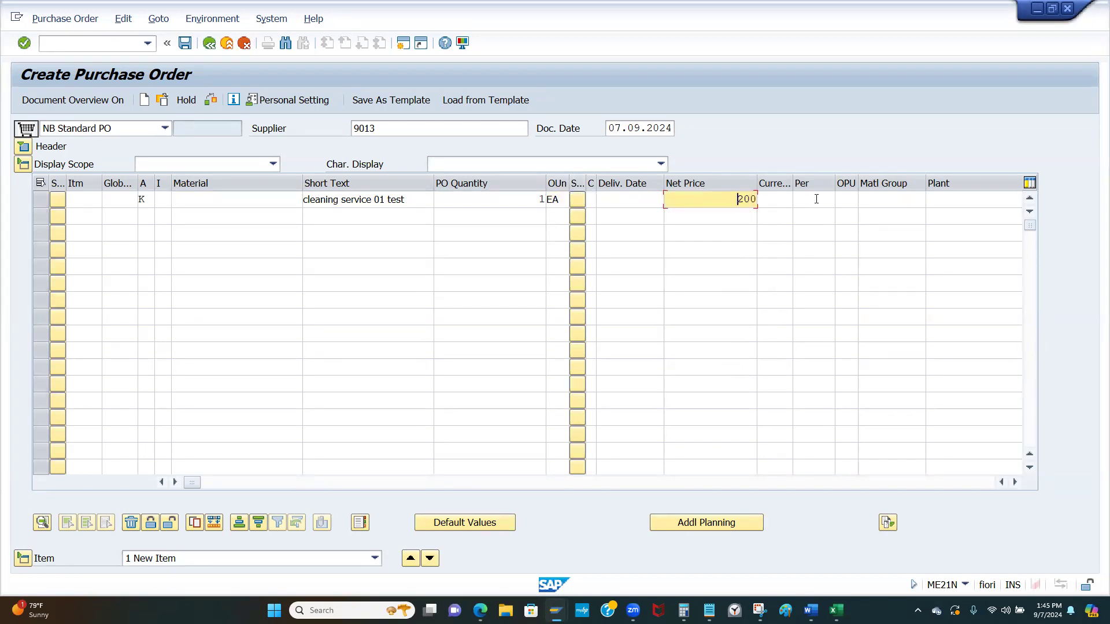
- Complete the item with material group 00007, plant RAM1 and currency USD
left_click(880, 202)
type("00007")
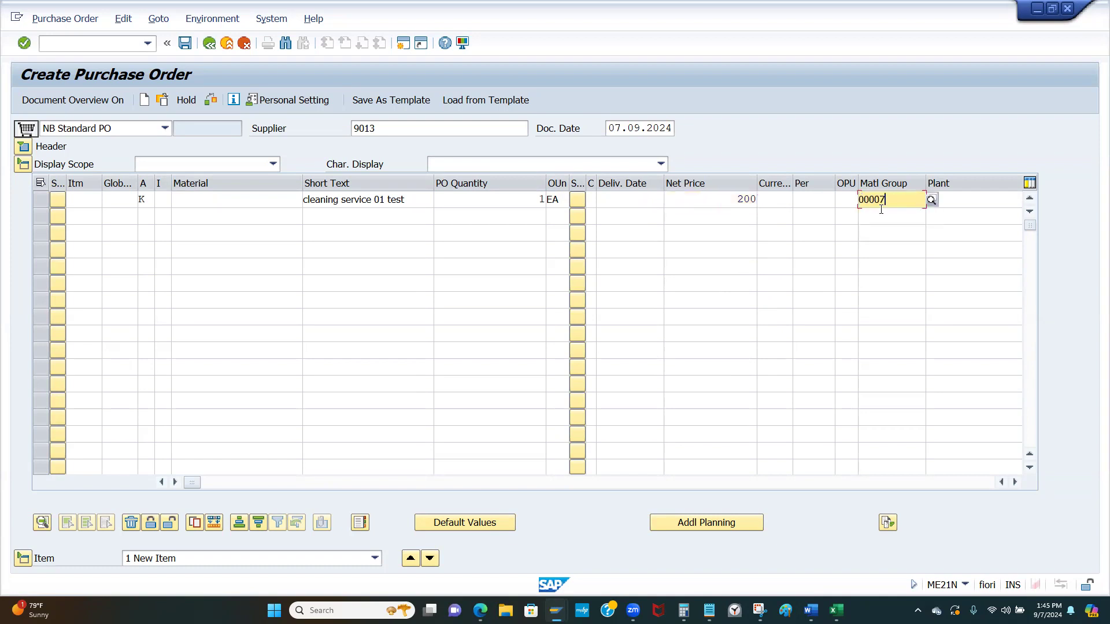
double_click(878, 199)
left_click(966, 197)
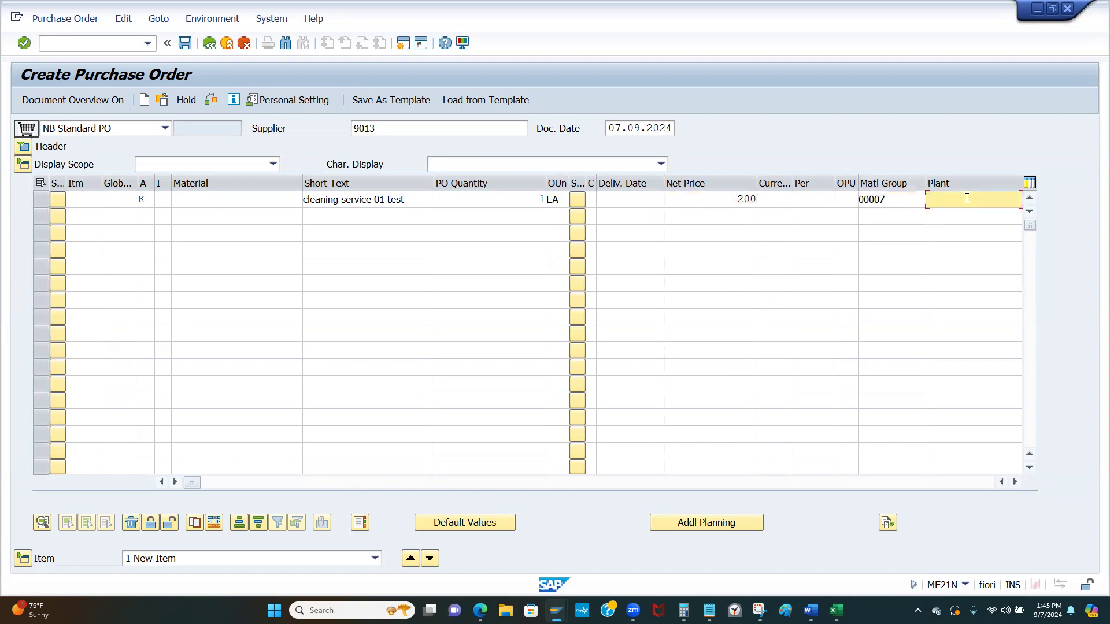
left_click(942, 214)
key("Return")
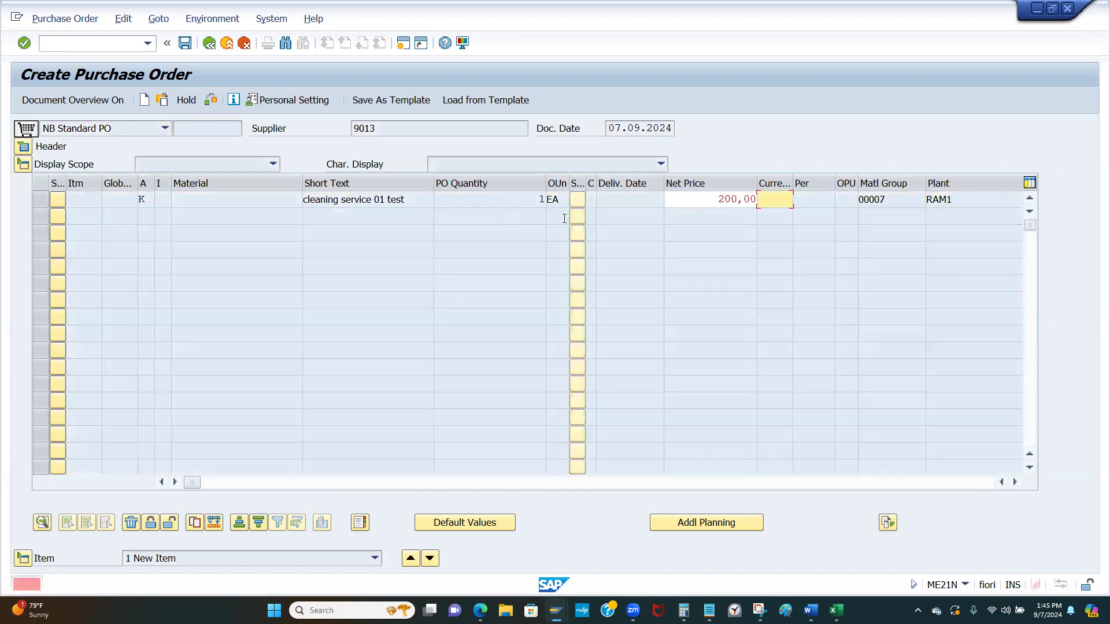
type("usd")
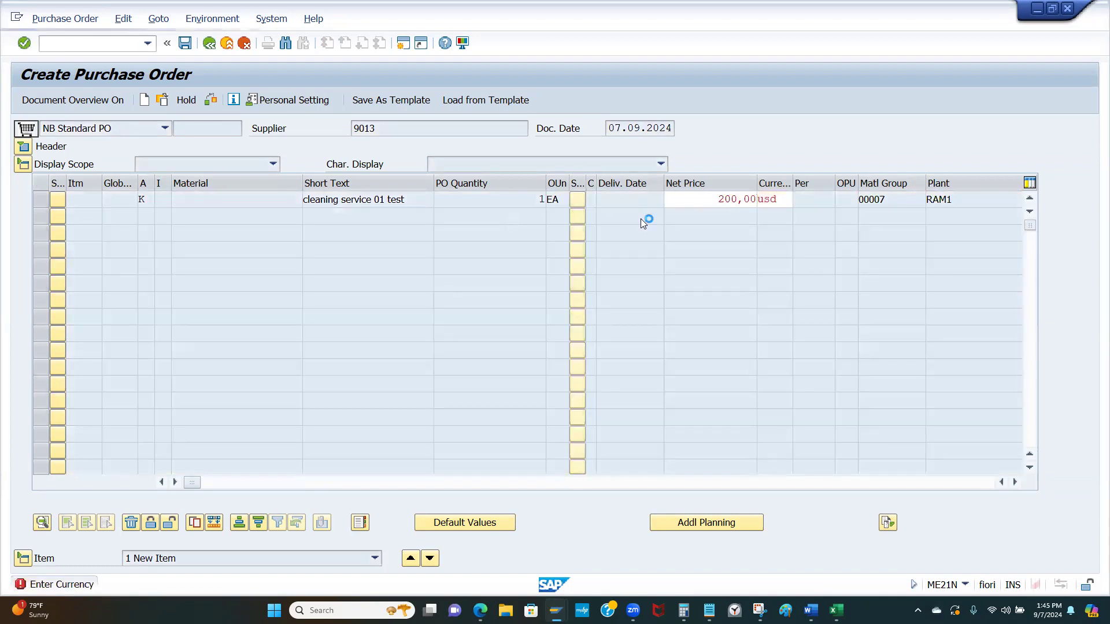
key("Return")
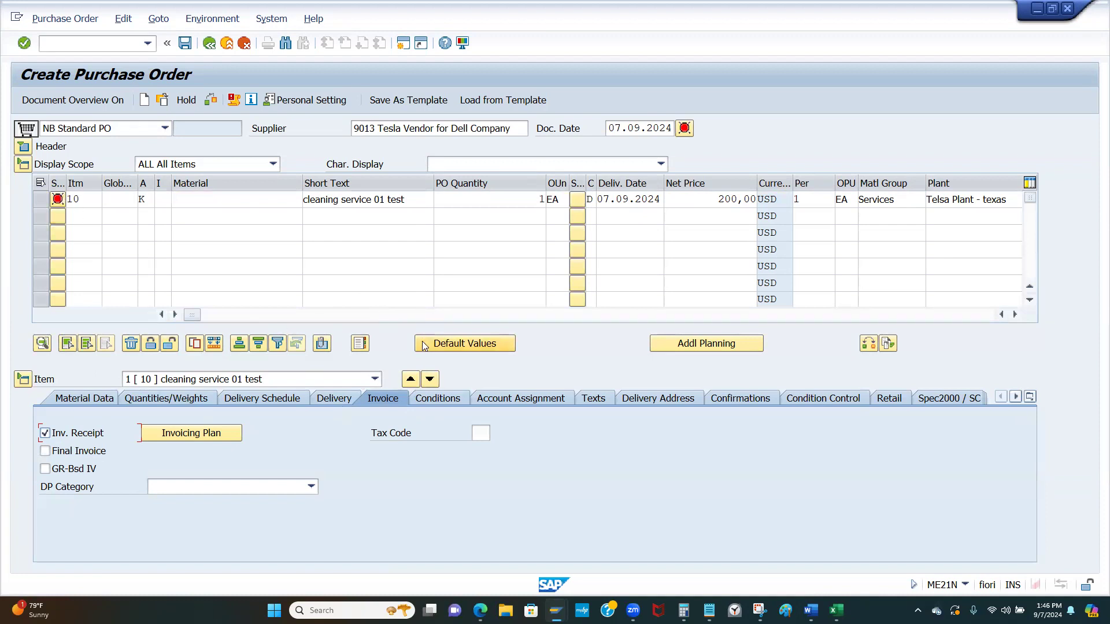
- Assign cost center 4321 to the cleaning service item and check the purchase order for messages
left_click(447, 398)
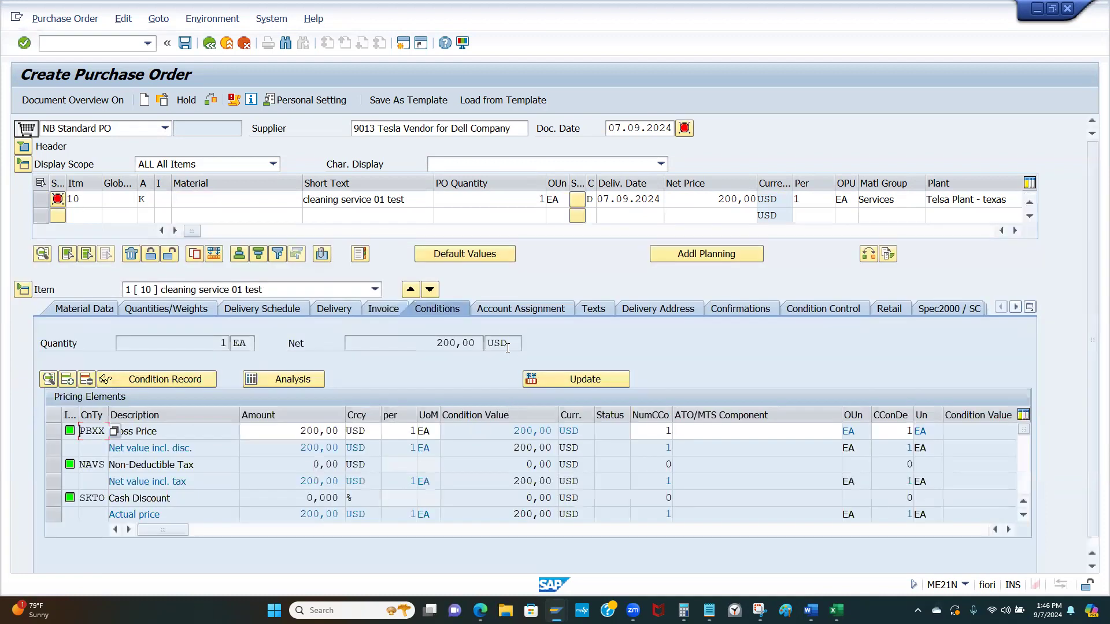
left_click(537, 379)
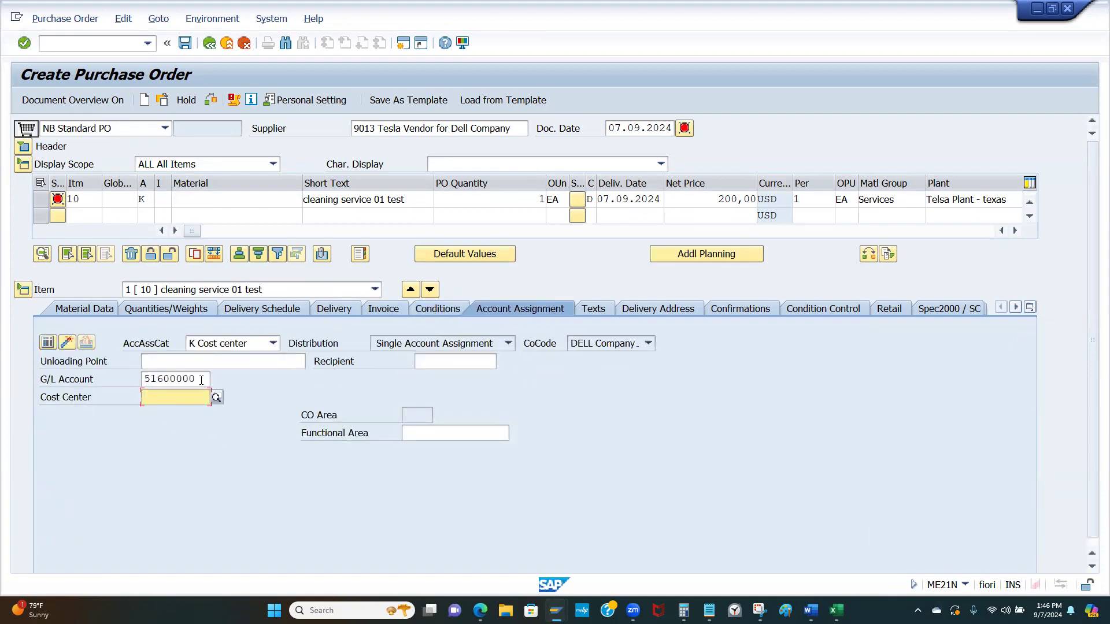
left_click_drag(201, 380, 131, 379)
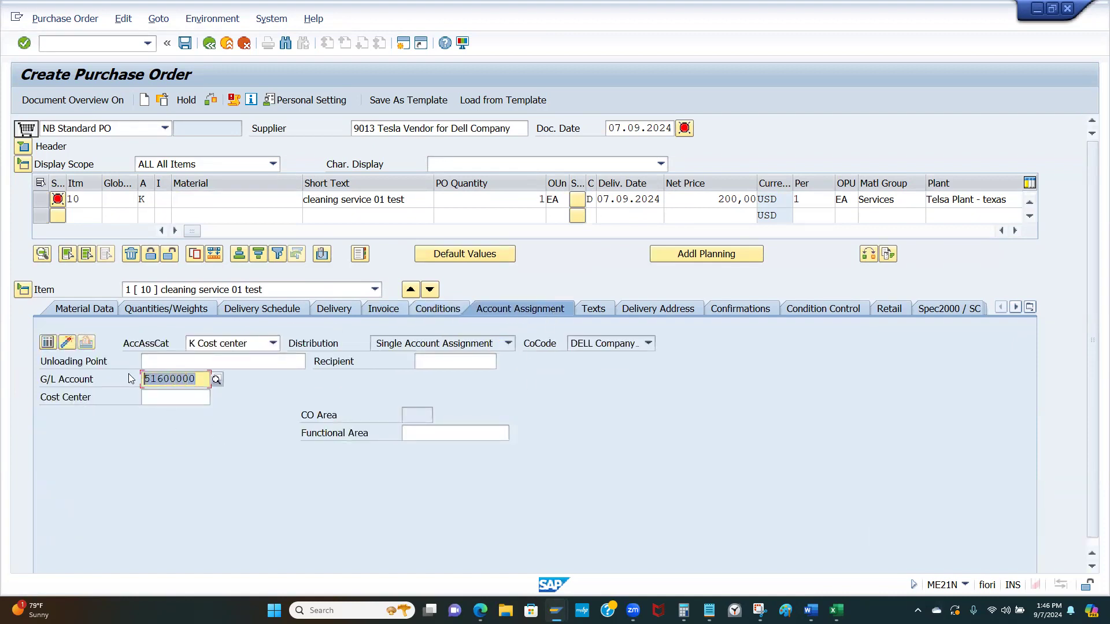
left_click(165, 398)
type("4321")
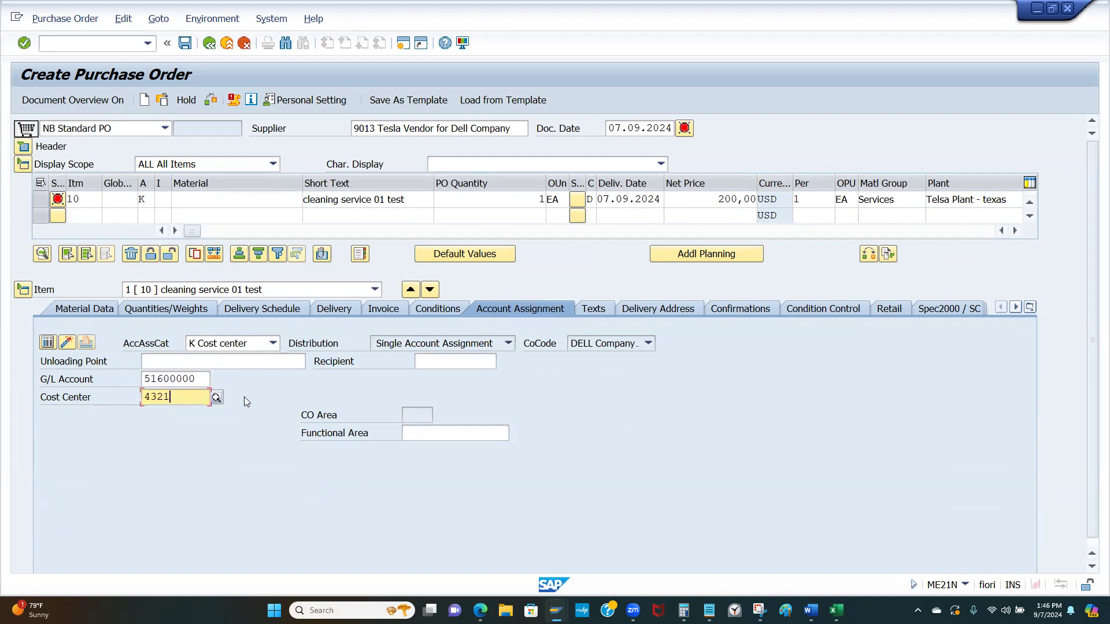
key("Return")
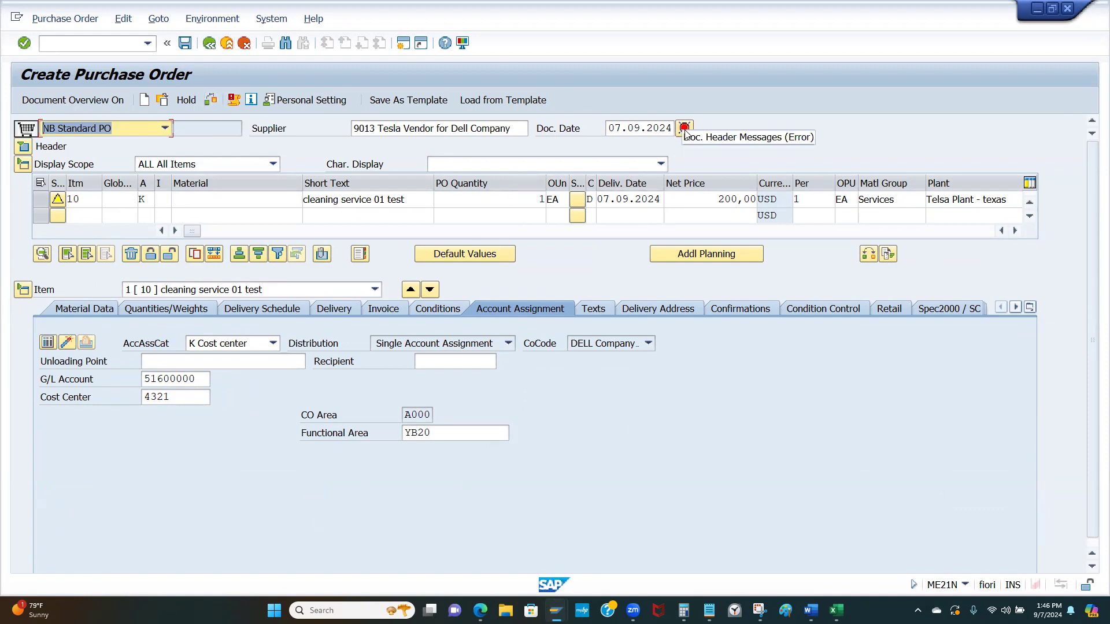
left_click(23, 42)
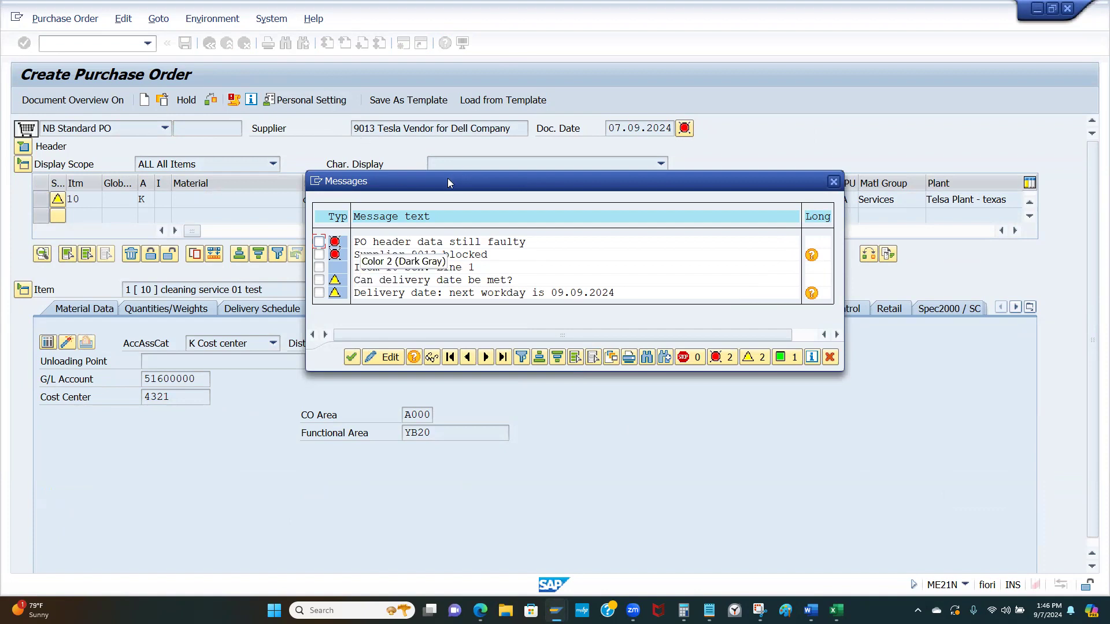
left_click_drag(448, 182, 367, 183)
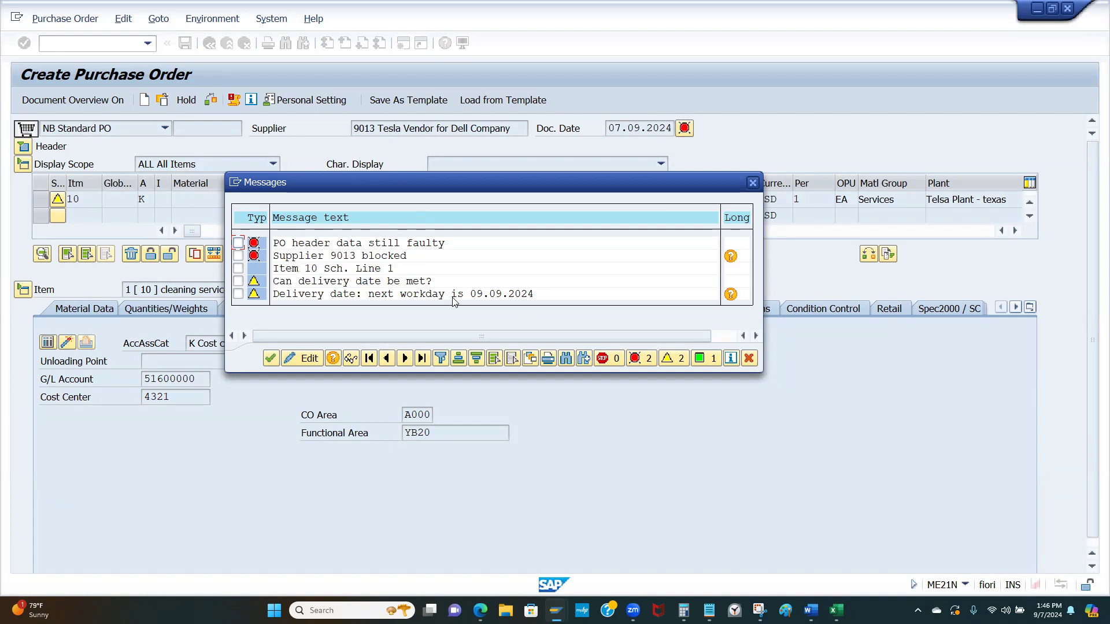
- Try to open business partner 9013 for editing in a new BP session started from the other purchase order window
mouse_move(555, 608)
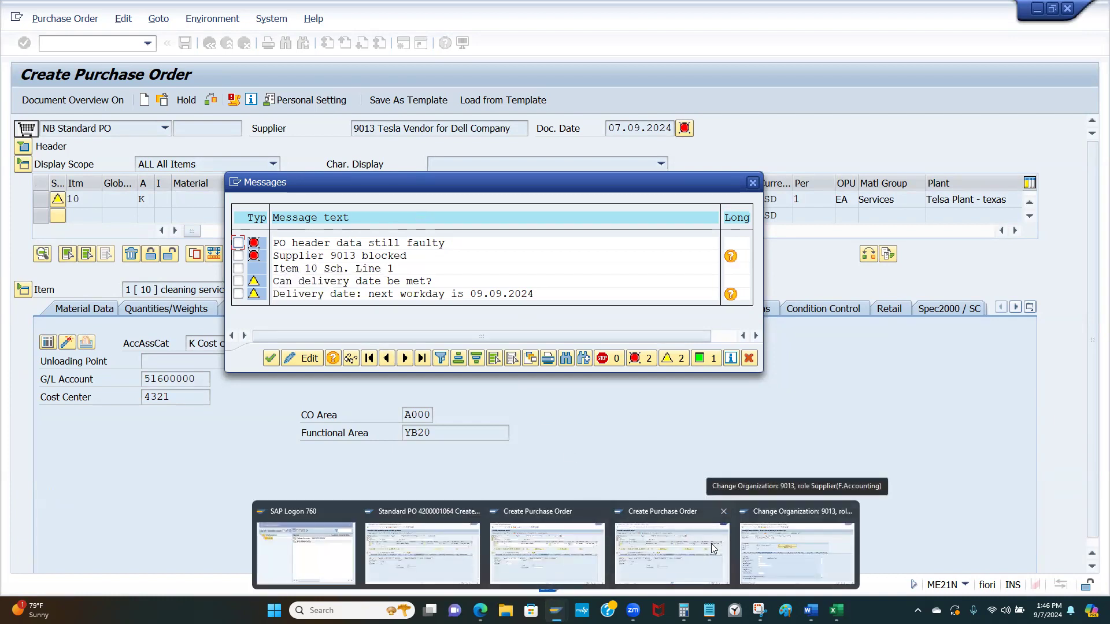
left_click(554, 548)
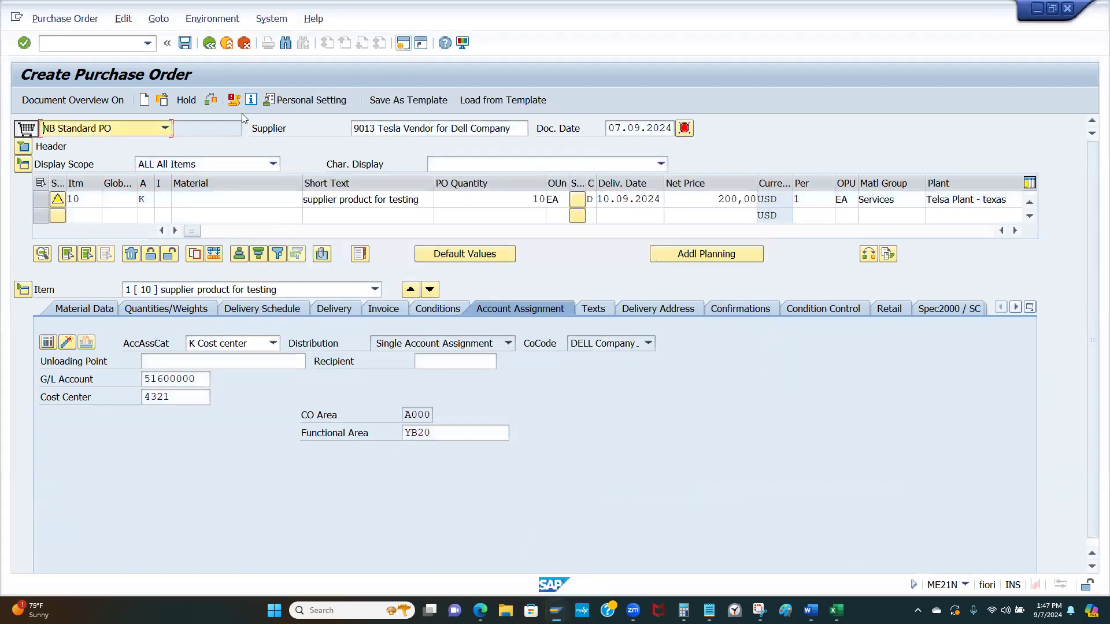
left_click(403, 44)
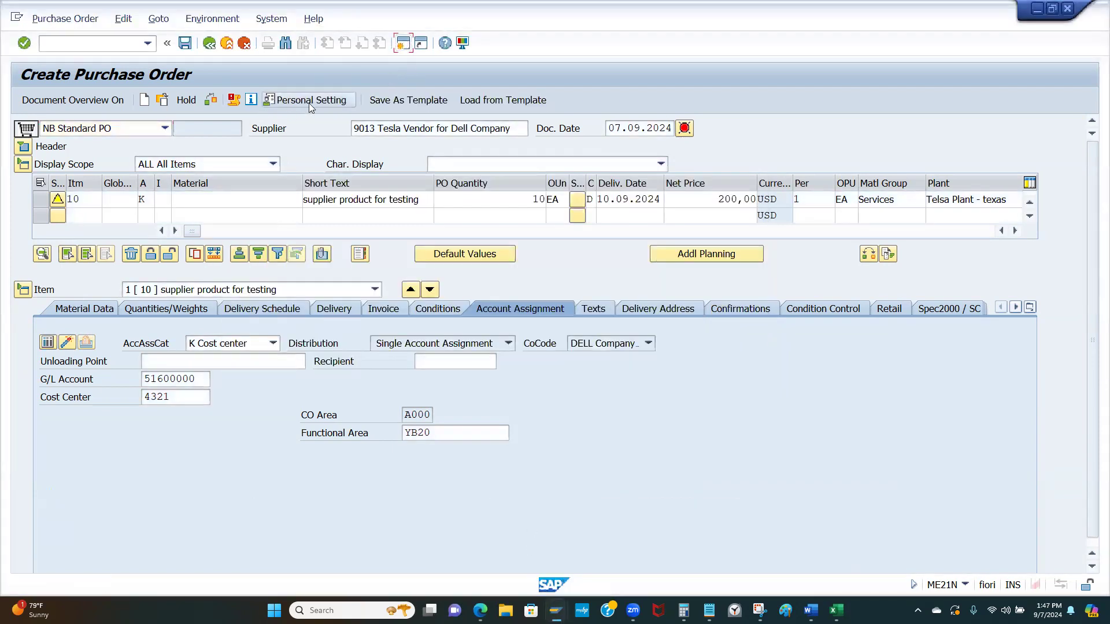
type("bp")
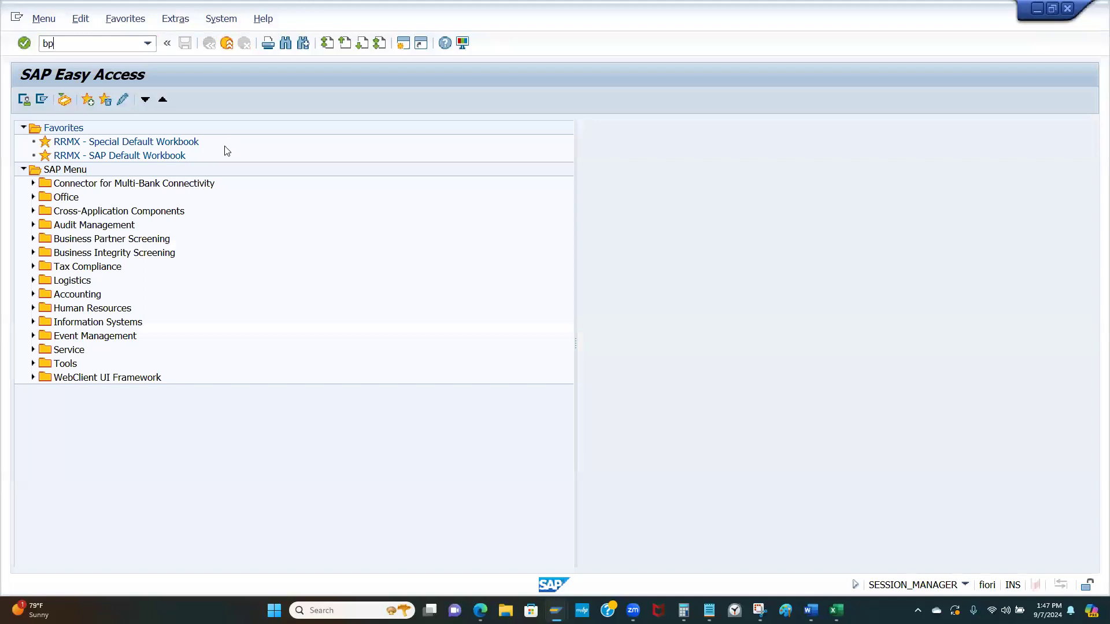
key("Return")
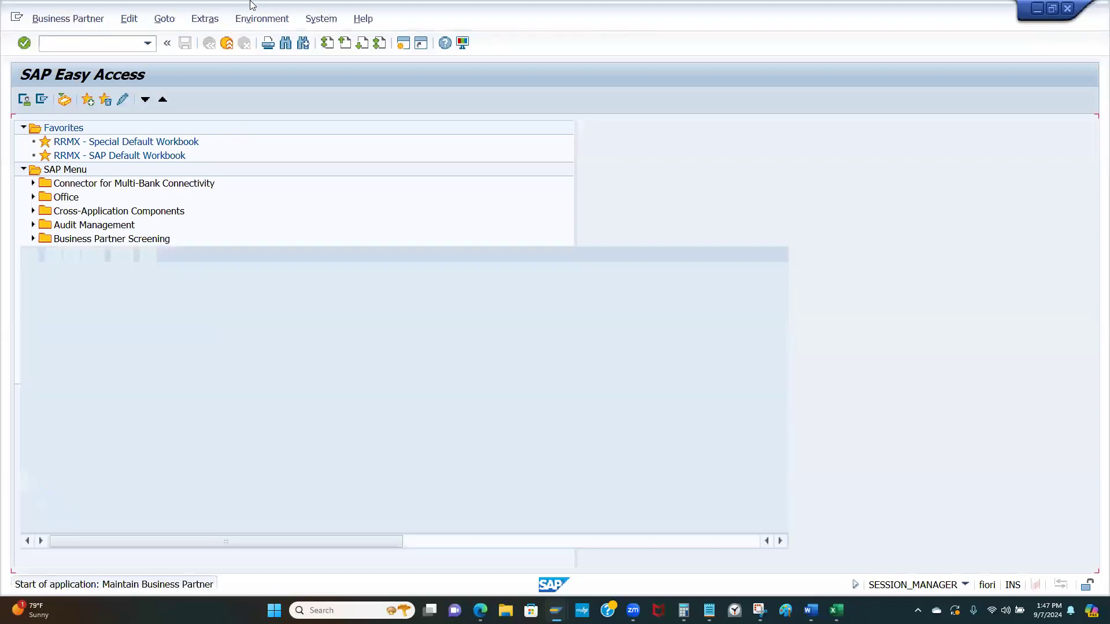
left_click(185, 218)
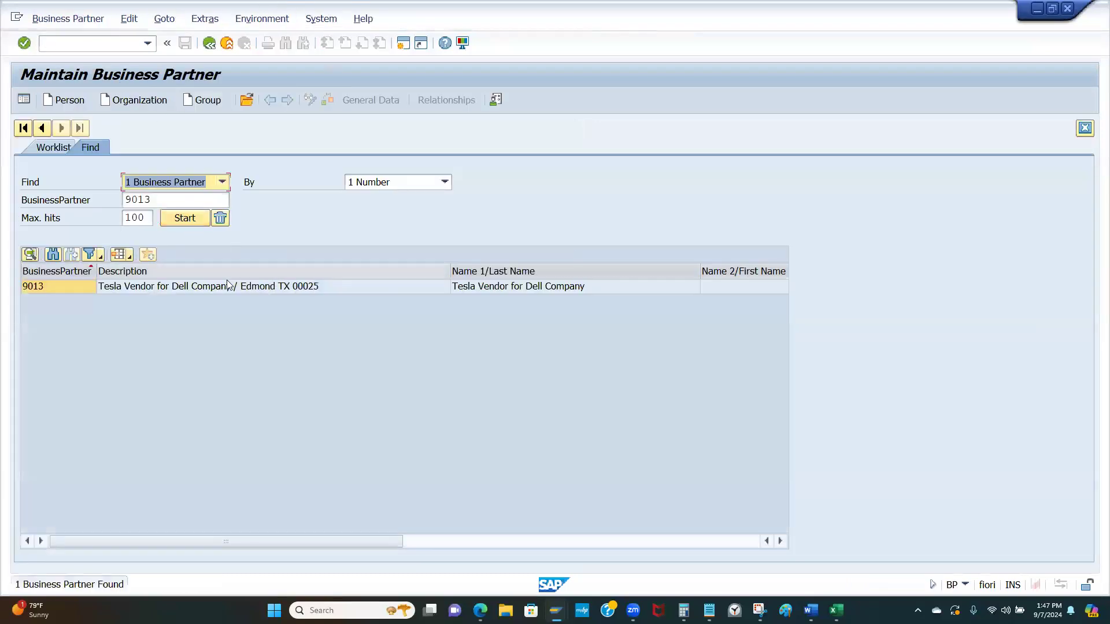
double_click(99, 287)
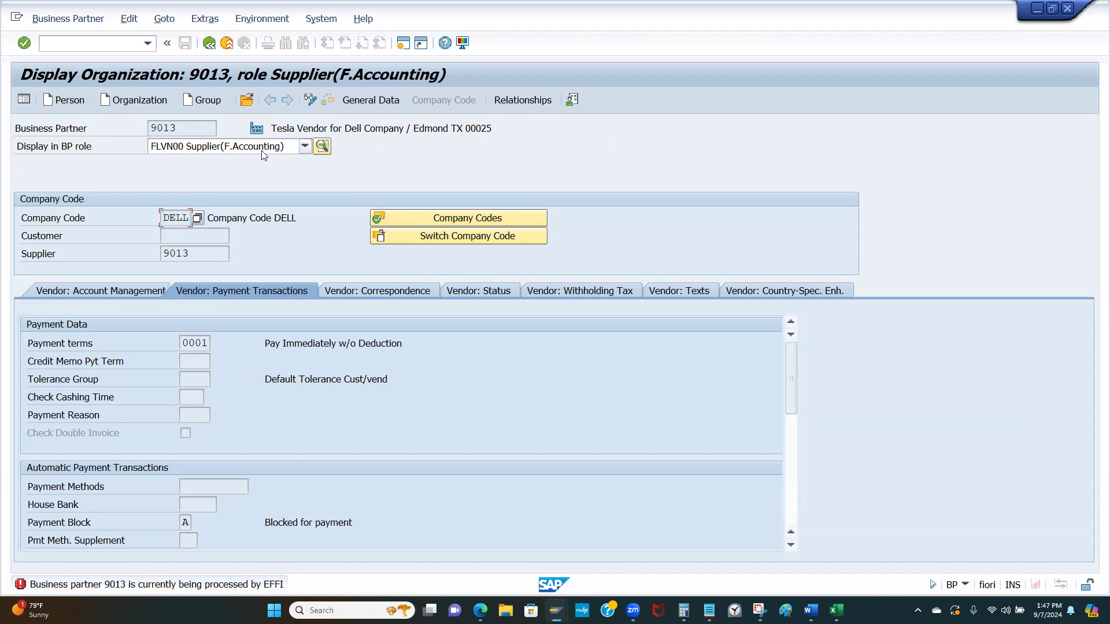
left_click(310, 101)
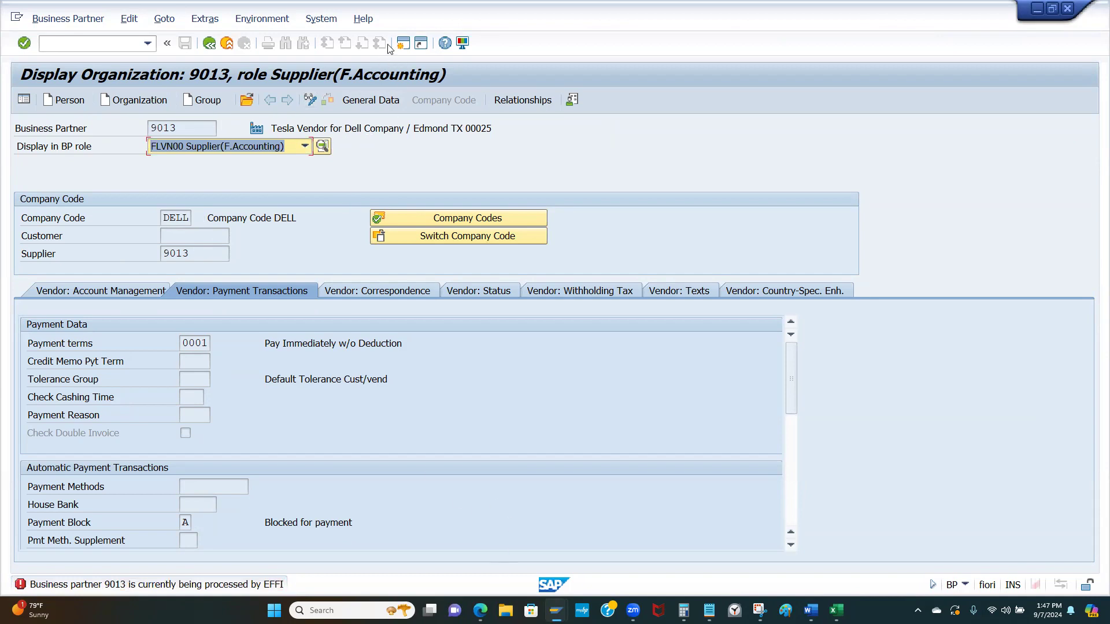
left_click(1067, 8)
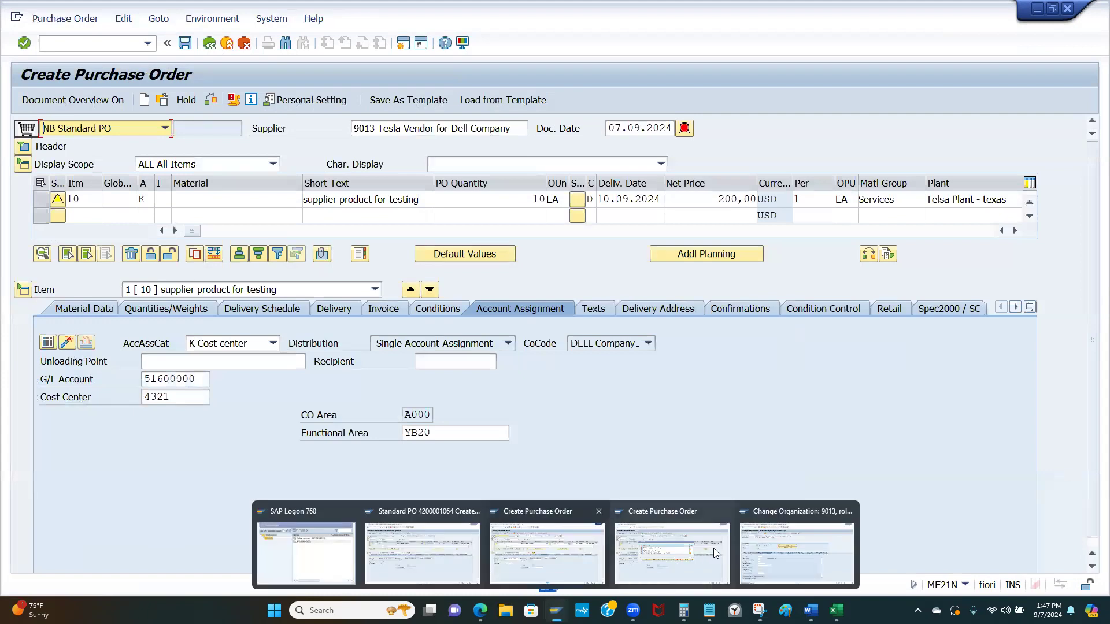
- Switch to the existing change session for business partner 9013 and open its purchasing data in role FLVN01
left_click(796, 554)
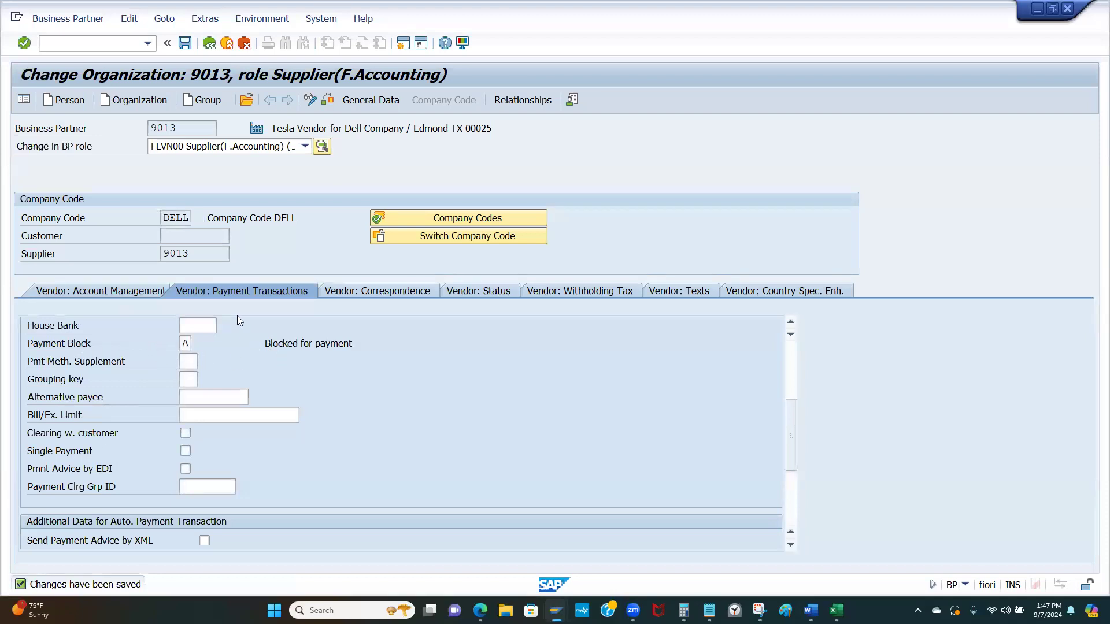
left_click(305, 147)
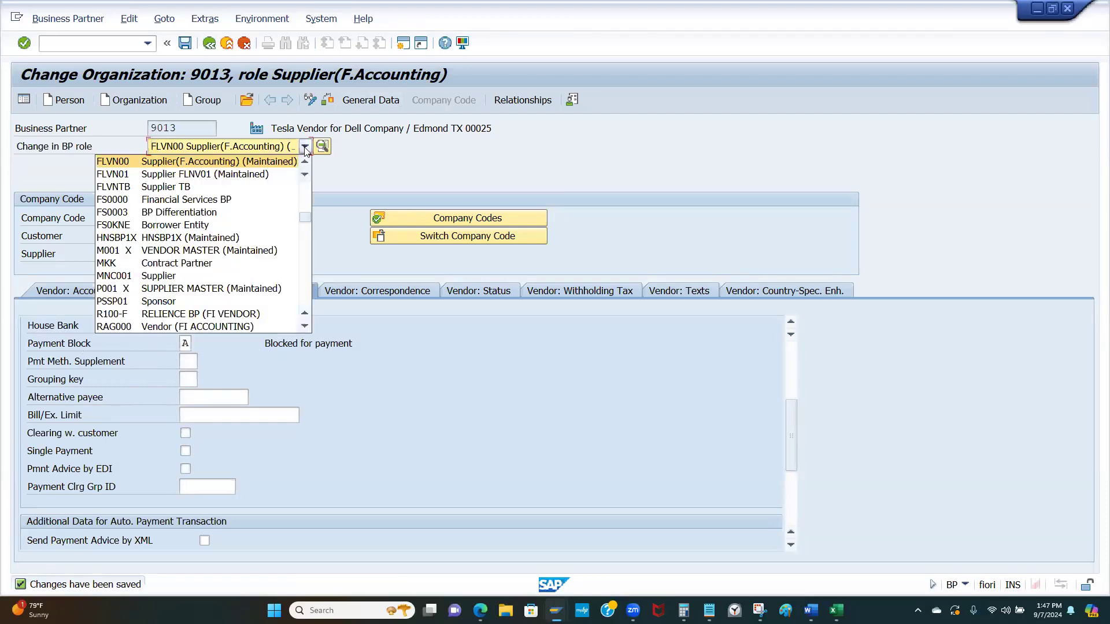
left_click(221, 173)
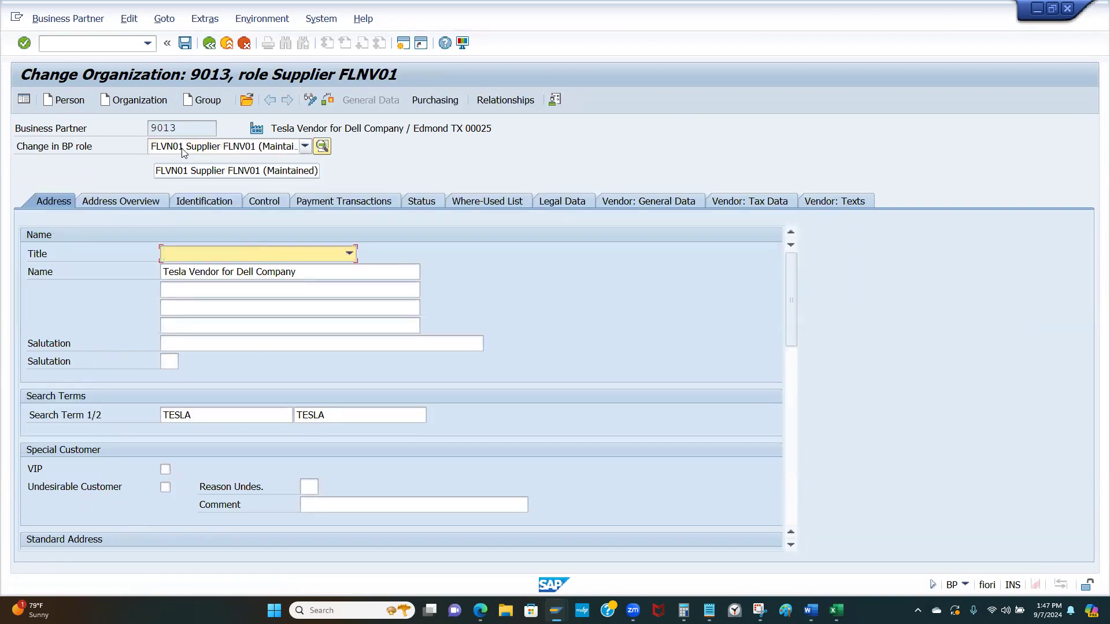
left_click(439, 101)
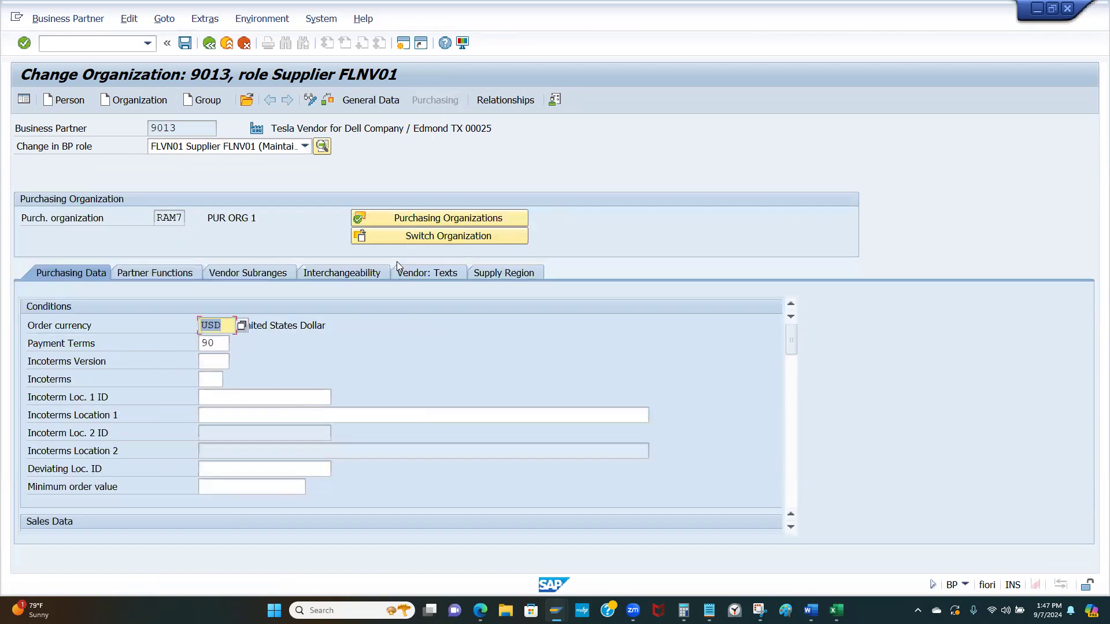
- Remove the purchasing block of supplier 9013 in the additional purchasing data and save the change
scroll(282, 320, "down", 3)
scroll(335, 371, "down", 10)
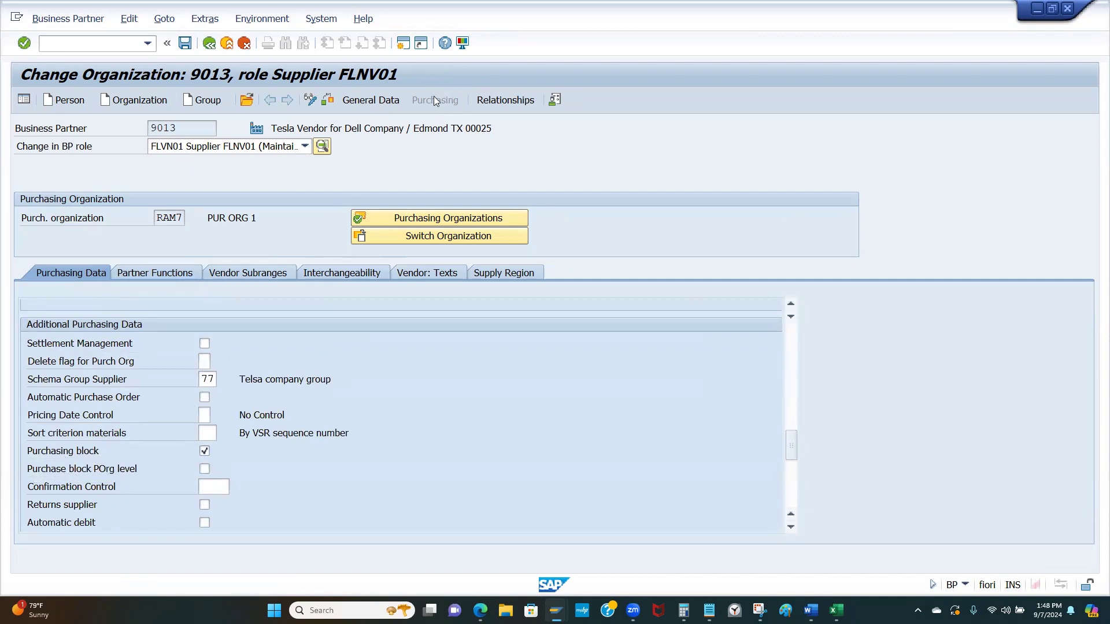
left_click(205, 450)
left_click(186, 44)
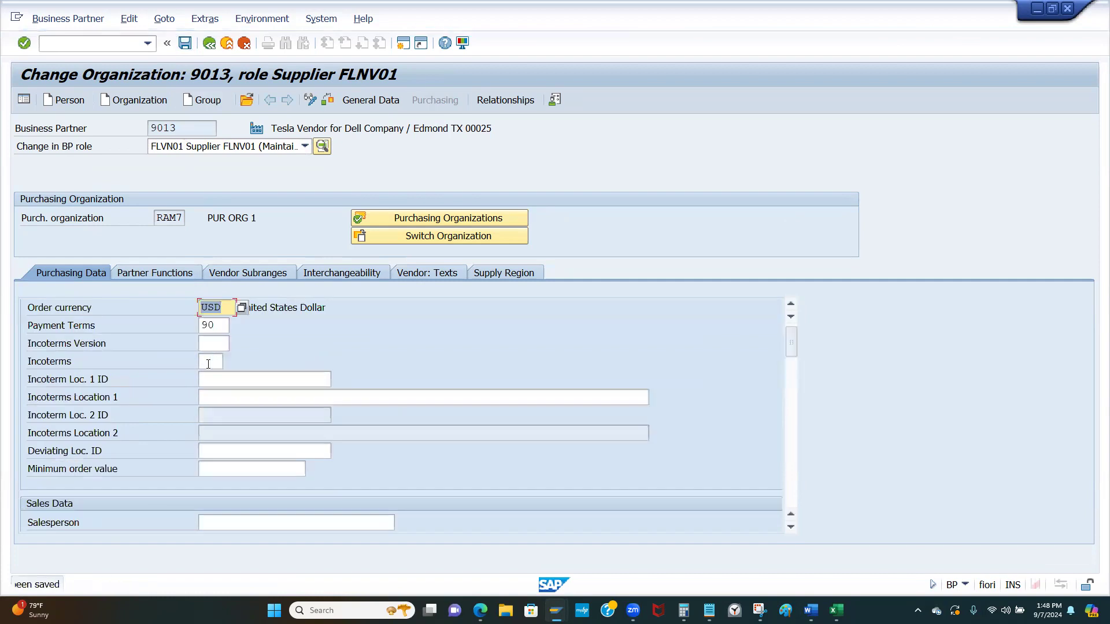
- Review the payment block of supplier 9013 in the FLVN00 company code data for DELL
left_click(304, 146)
scroll(191, 180, "up", 3)
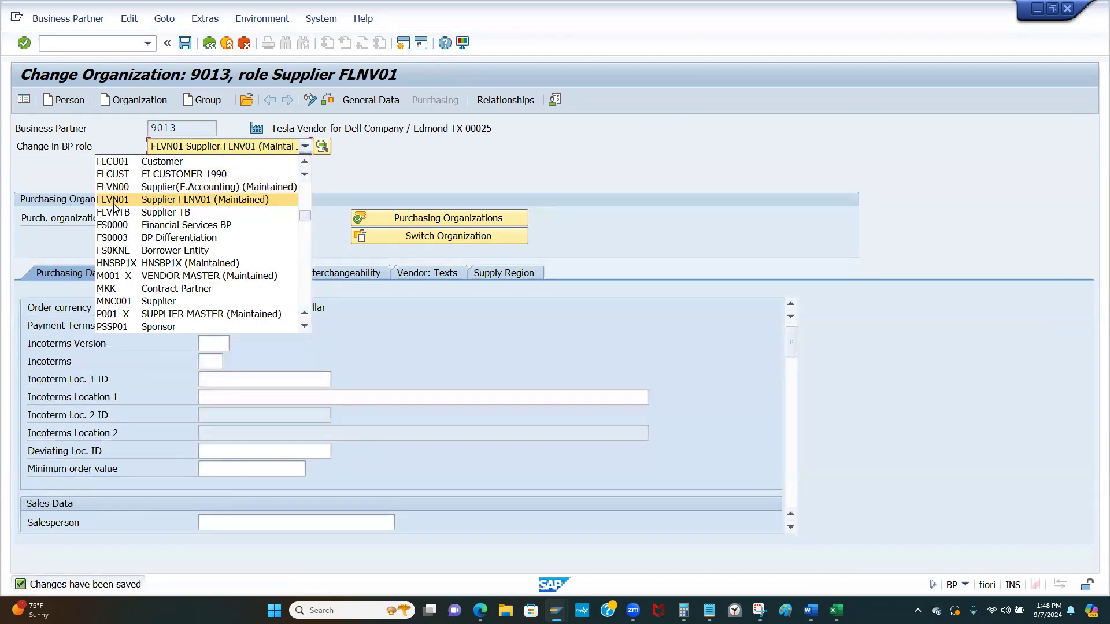
left_click(193, 187)
left_click(444, 99)
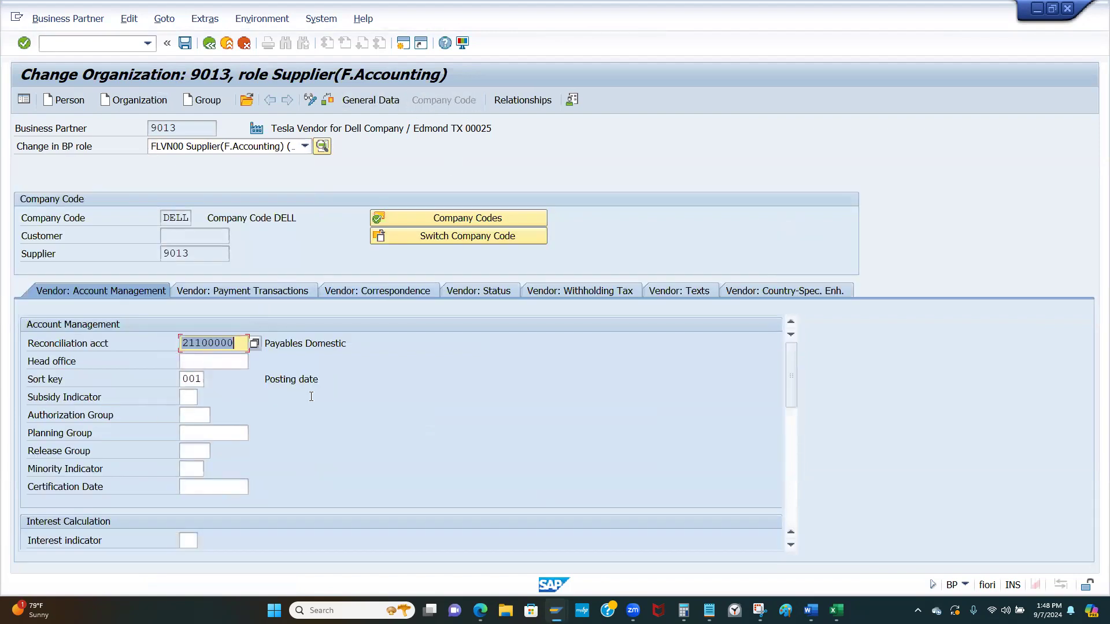
scroll(312, 401, "down", 8)
scroll(275, 370, "down", 2)
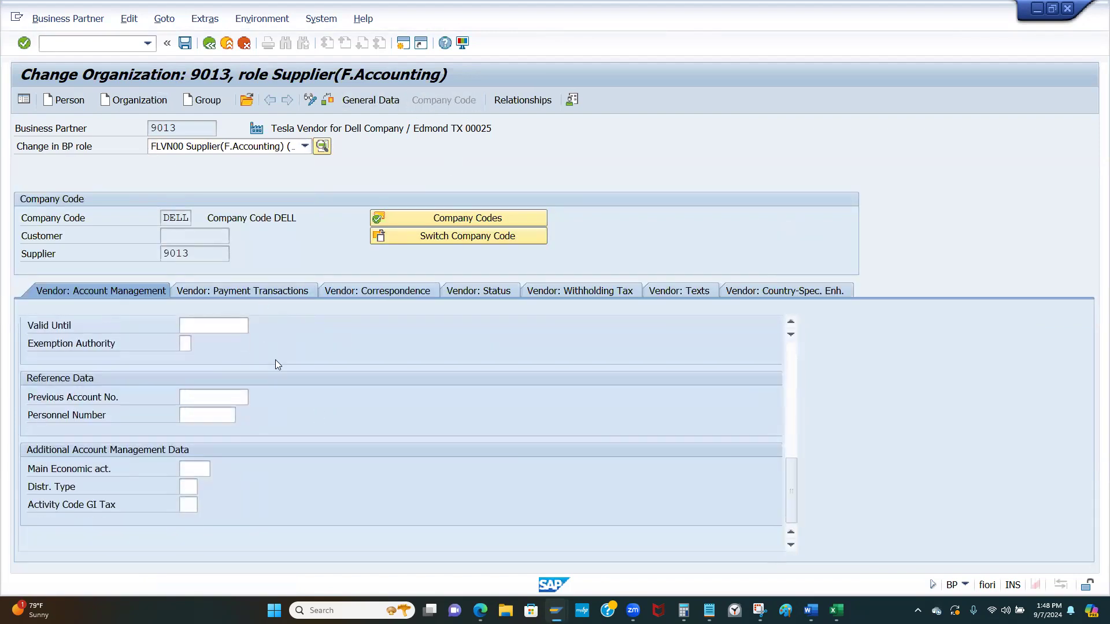
left_click(262, 292)
scroll(294, 383, "down", 4)
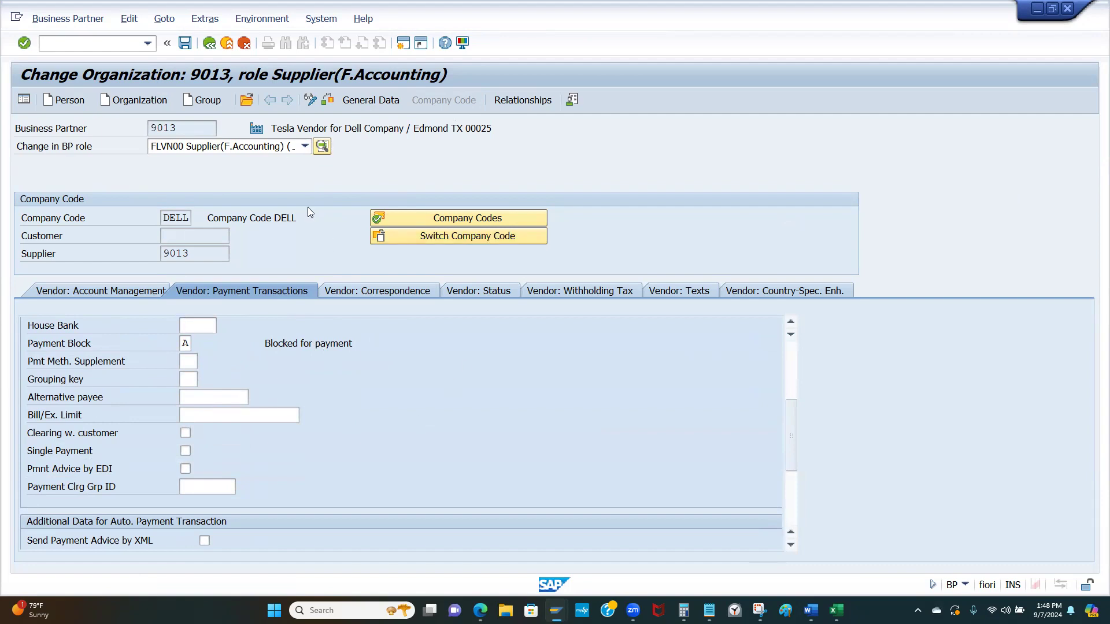
- Return to the purchasing data in role FLVN01 and examine its control data, material defaults and additional purchasing data
left_click(292, 147)
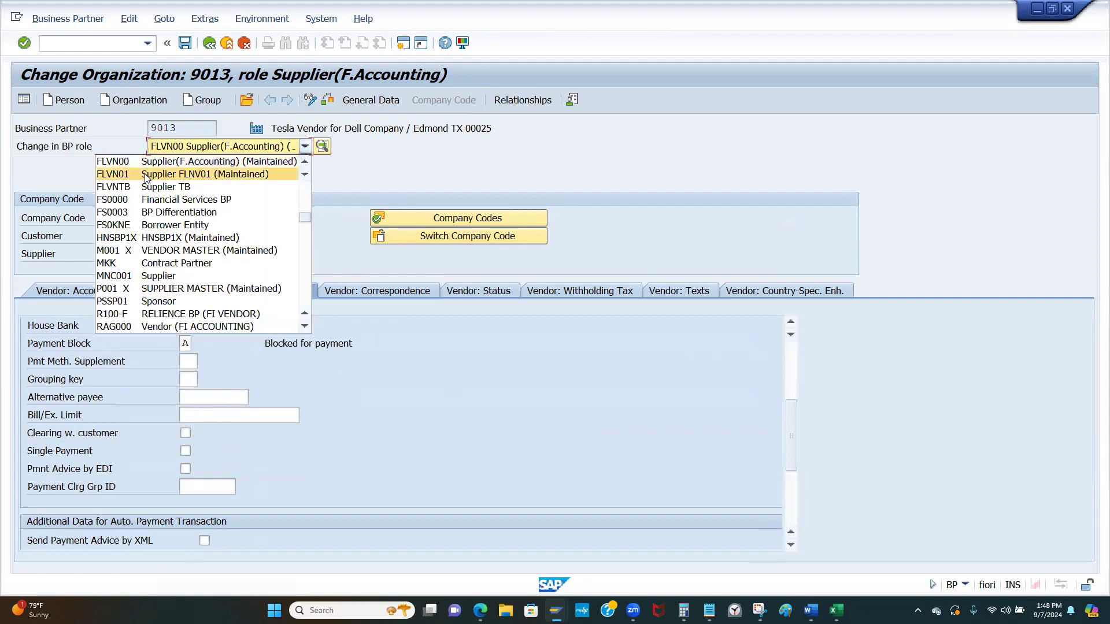
left_click(187, 175)
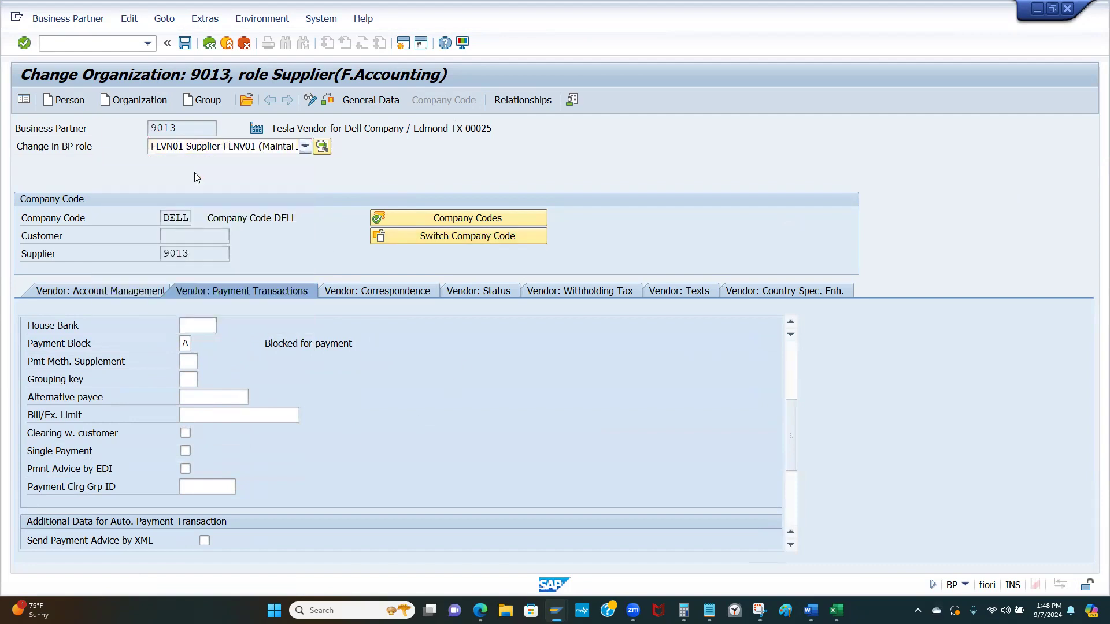
left_click(435, 100)
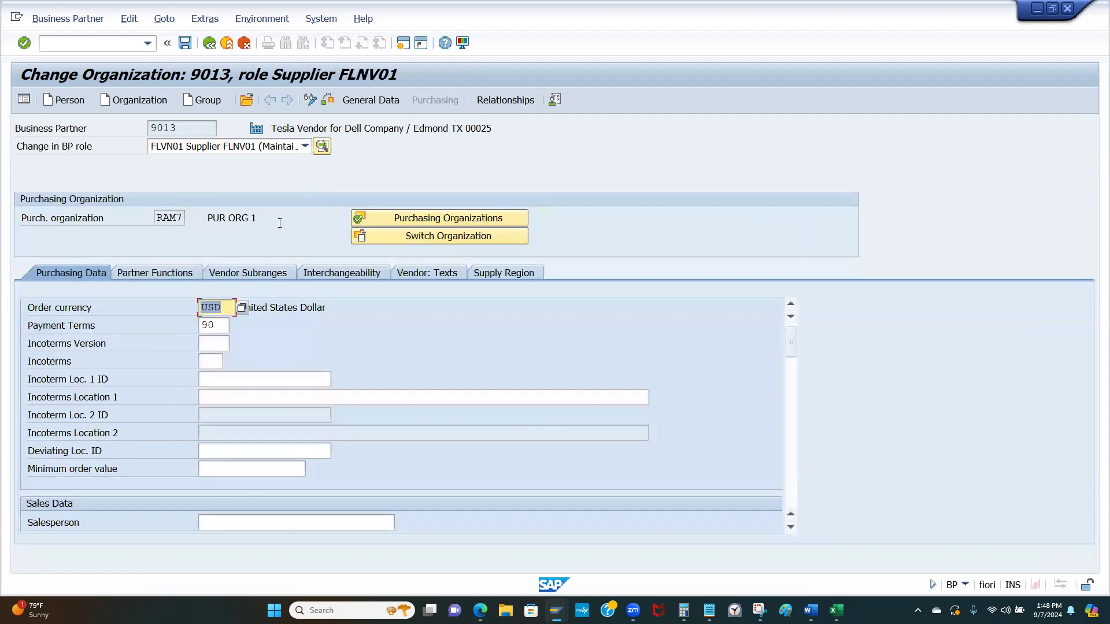
scroll(232, 361, "down", 10)
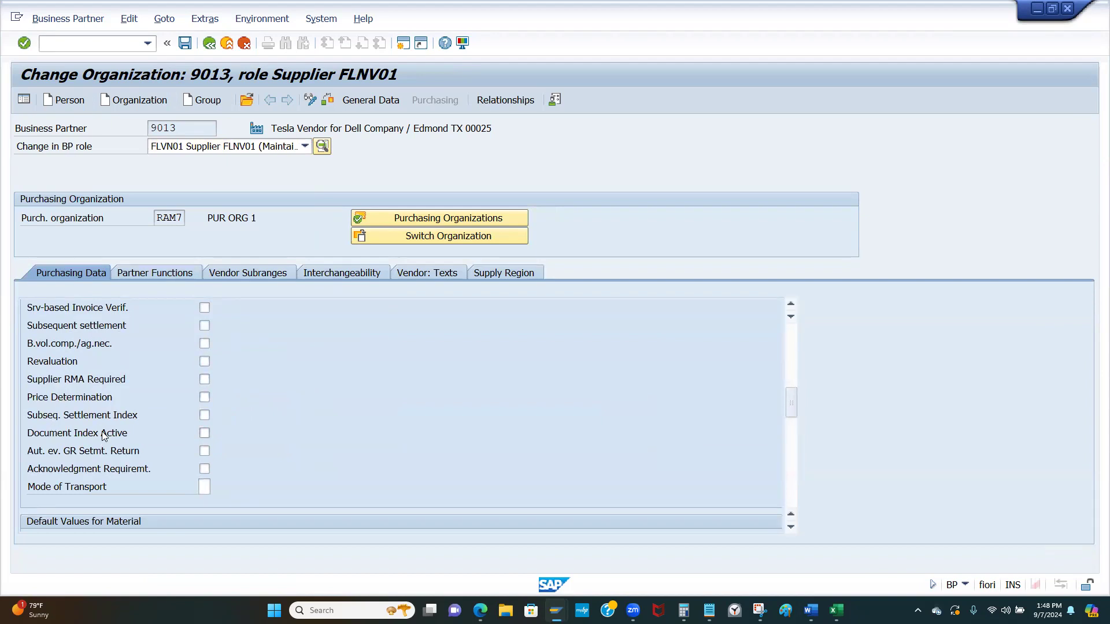
scroll(107, 442, "down", 2)
scroll(112, 434, "up", 2)
scroll(140, 385, "up", 2)
scroll(145, 394, "up", 1)
scroll(145, 402, "down", 2)
scroll(146, 403, "down", 1)
scroll(143, 361, "down", 4)
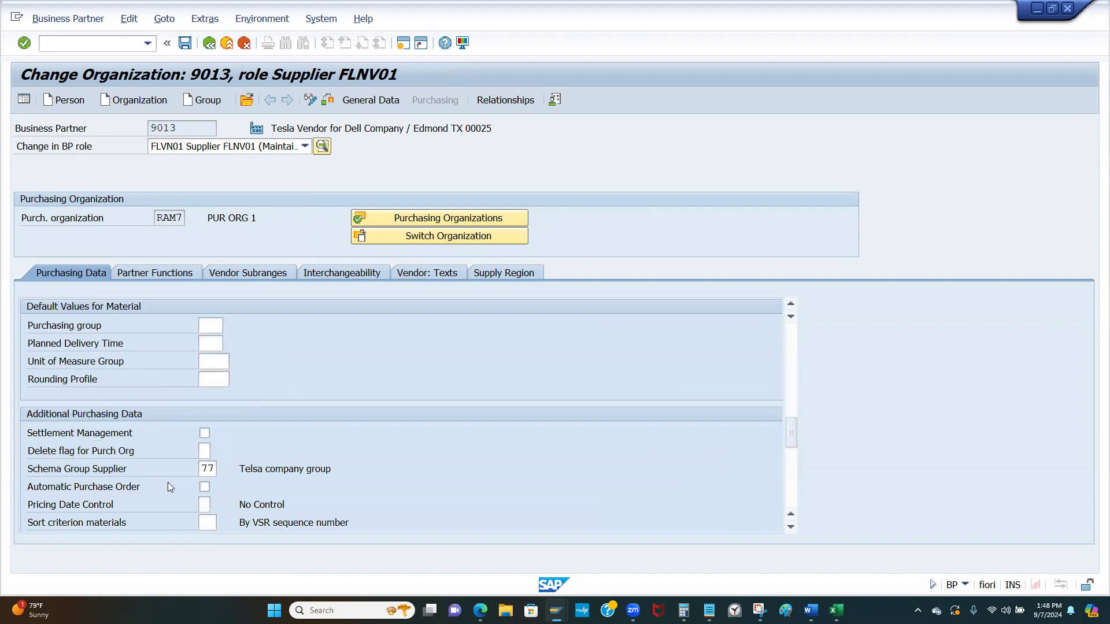
scroll(136, 486, "up", 2)
scroll(143, 365, "up", 1)
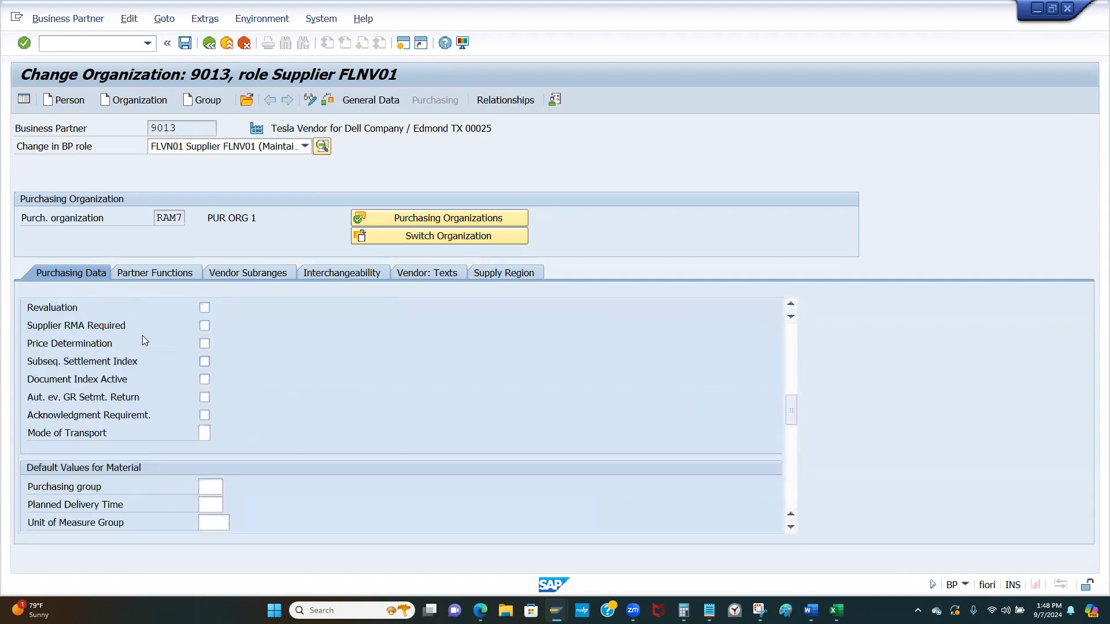
scroll(145, 398, "up", 2)
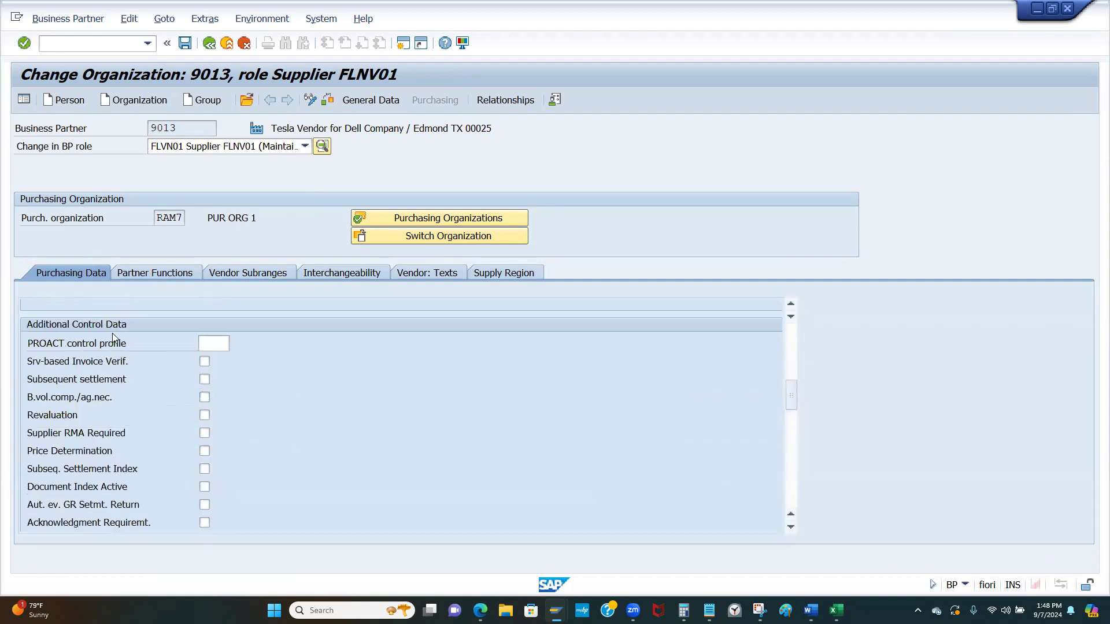
scroll(145, 393, "up", 2)
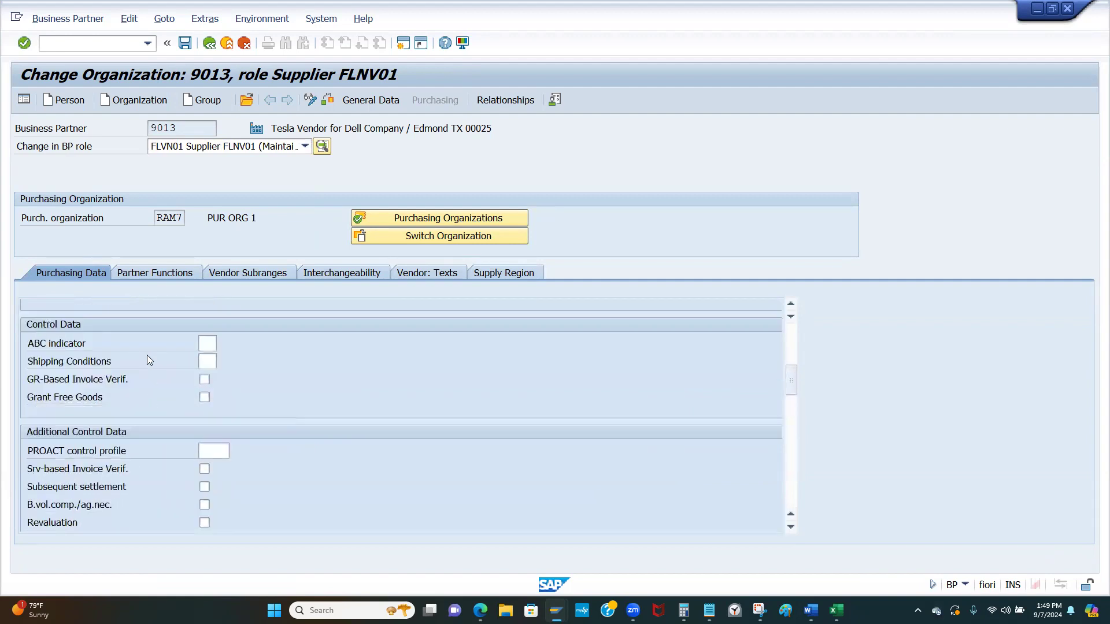
scroll(305, 407, "down", 2)
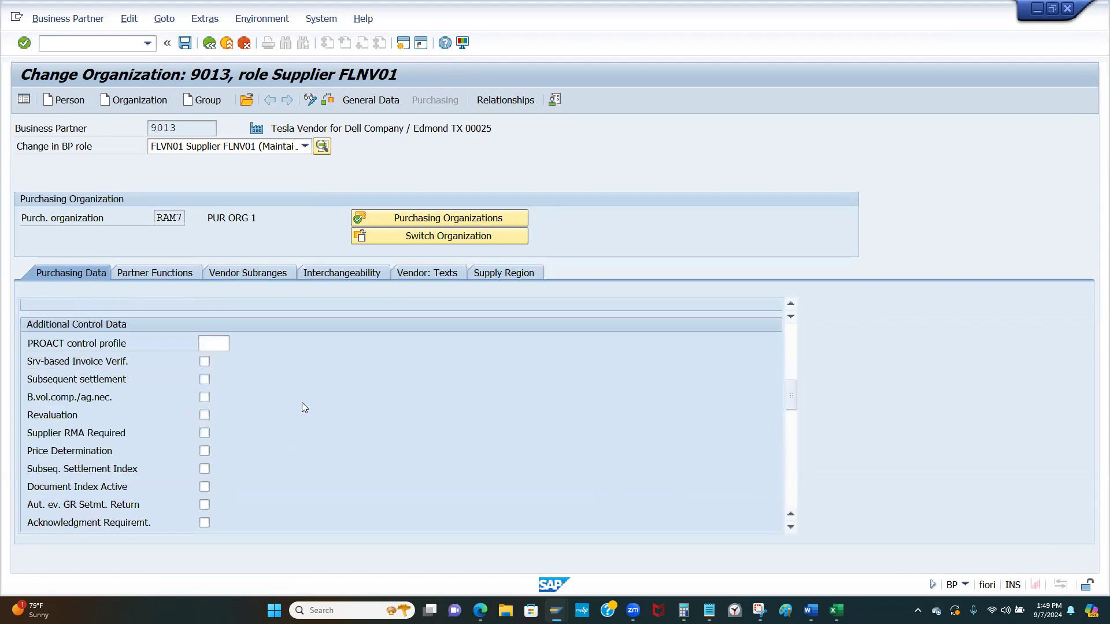
- Check the purchasing block and the purchase block at POrg level in the supplier's additional purchasing data
scroll(295, 410, "down", 2)
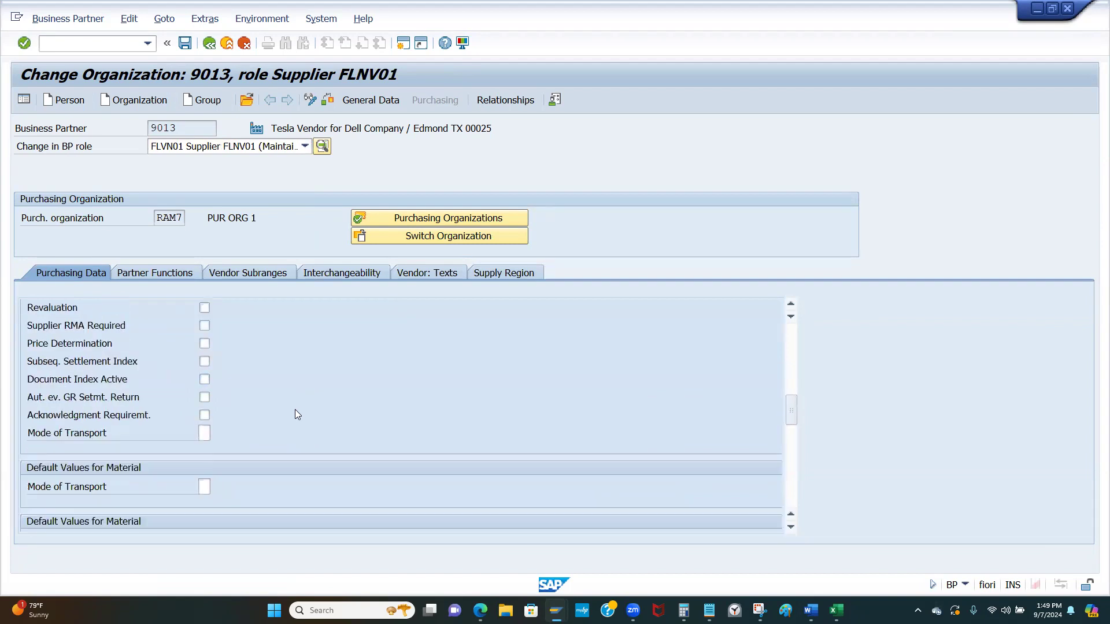
scroll(295, 414, "down", 3)
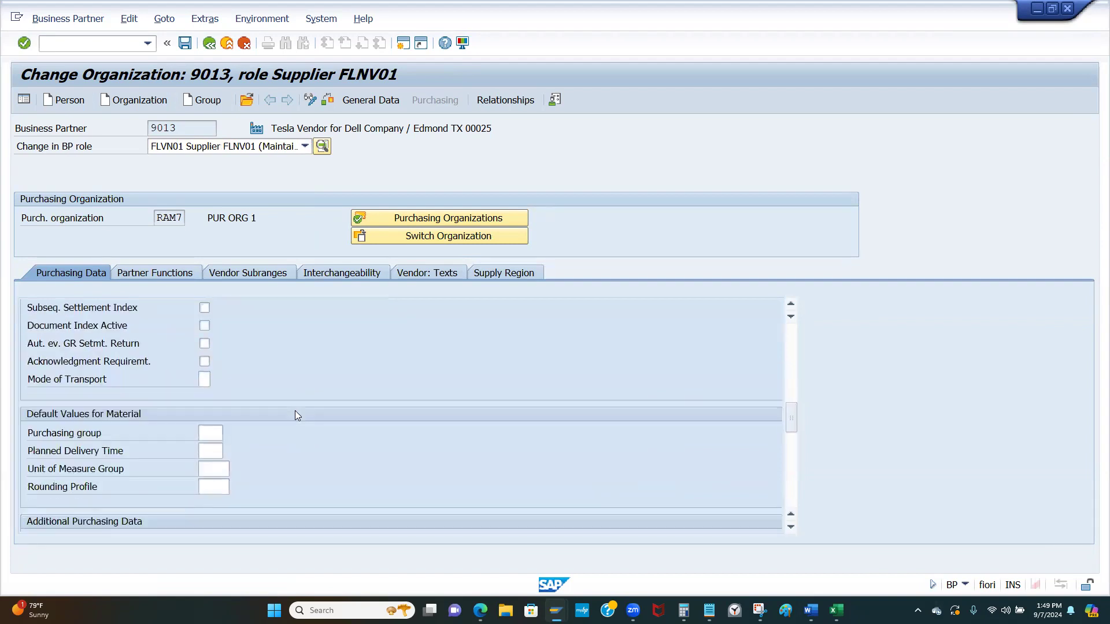
scroll(307, 432, "down", 1)
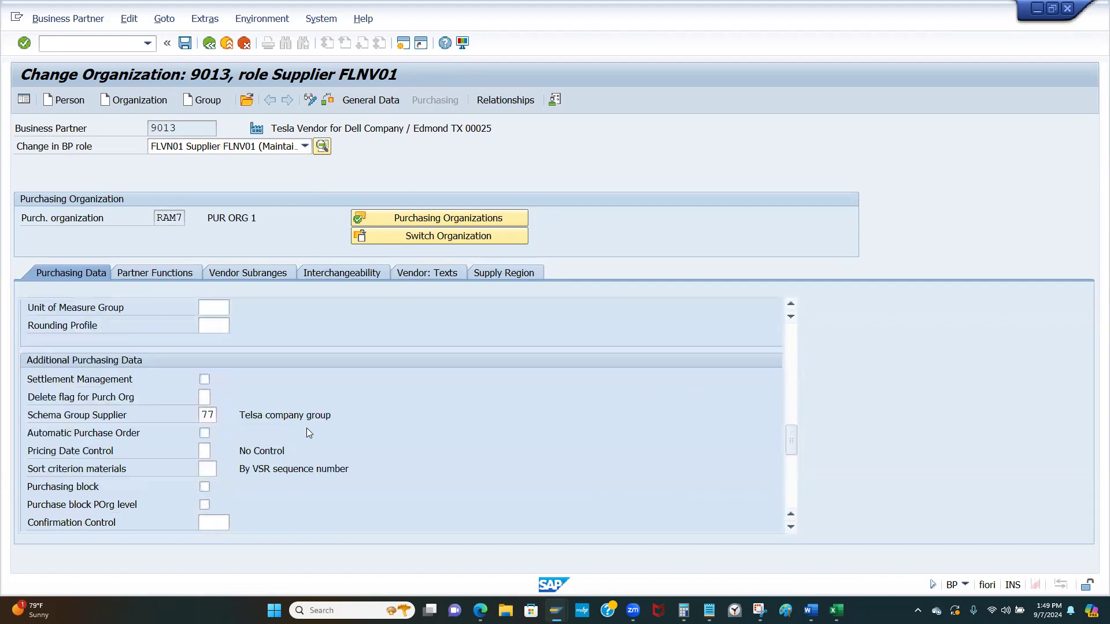
scroll(154, 449, "down", 2)
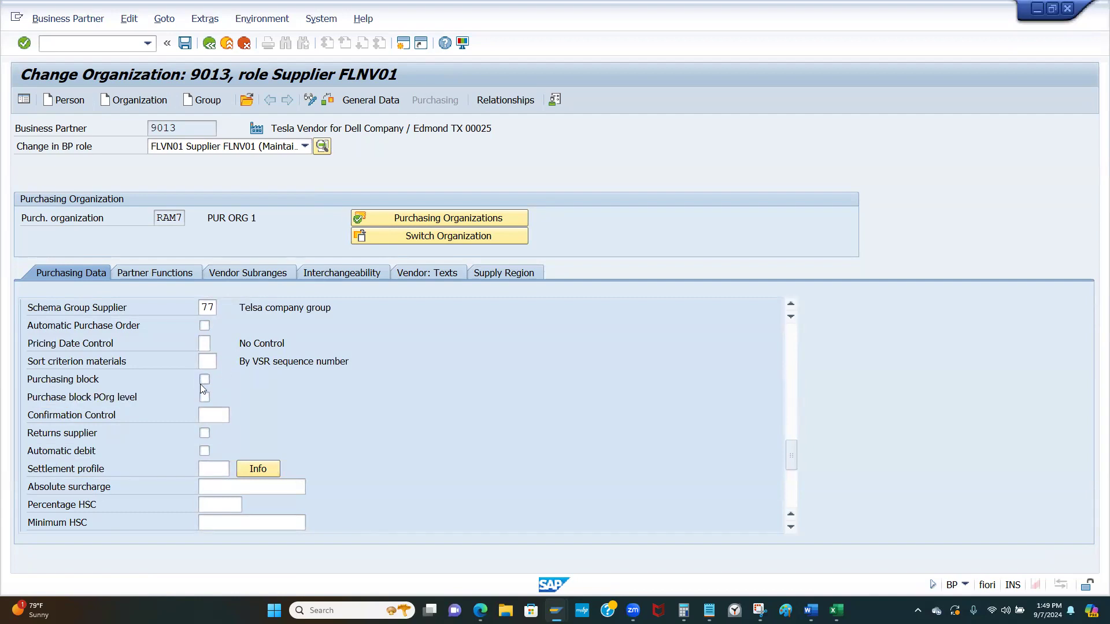
- Examine the payment block in the DELL company code payment transactions of role FLVN00 and save the business partner
left_click(302, 148)
scroll(237, 173, "up", 1)
left_click(191, 184)
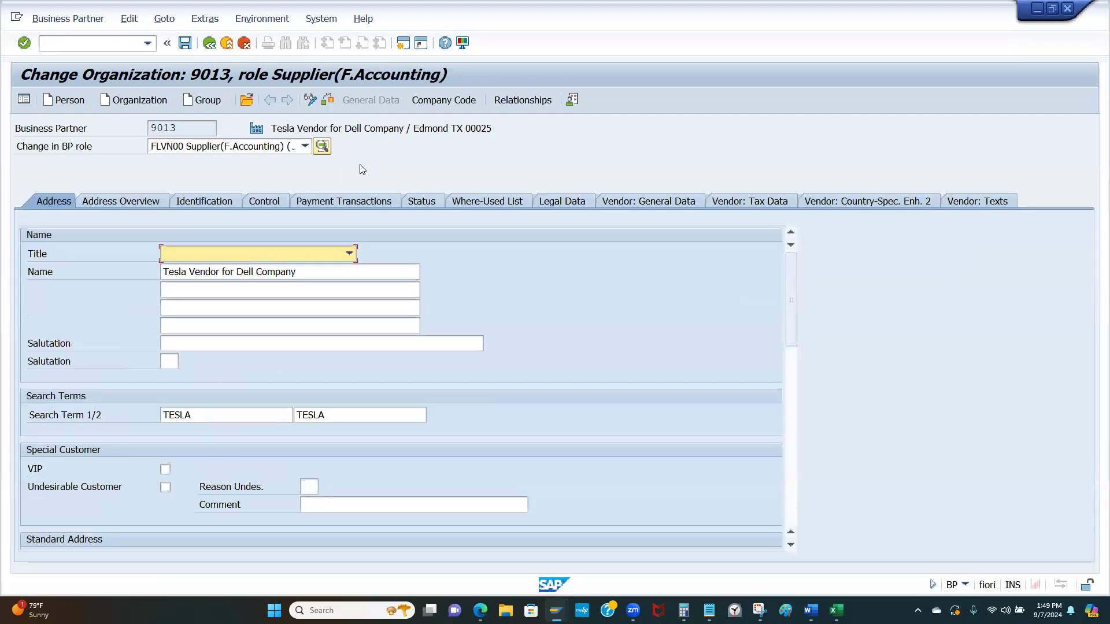
left_click(444, 104)
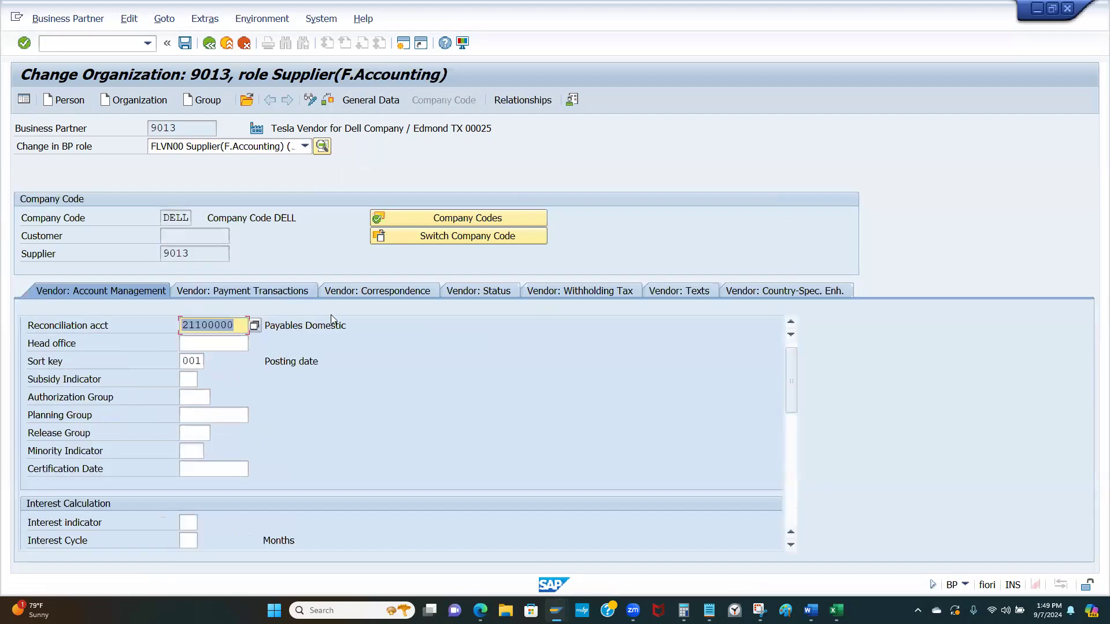
scroll(273, 413, "down", 8)
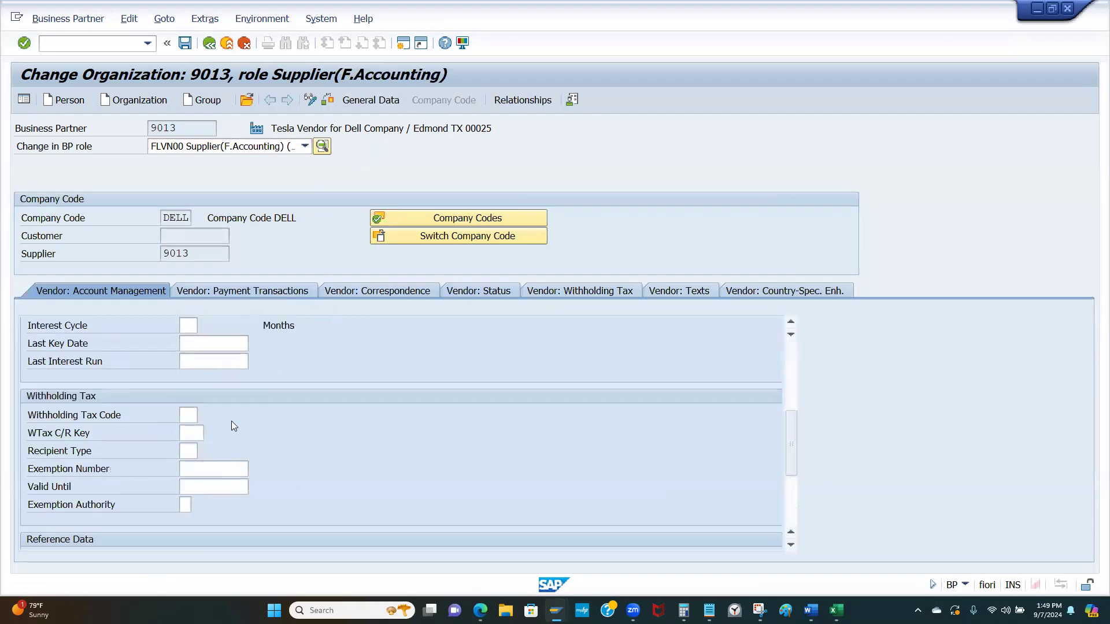
scroll(225, 428, "up", 10)
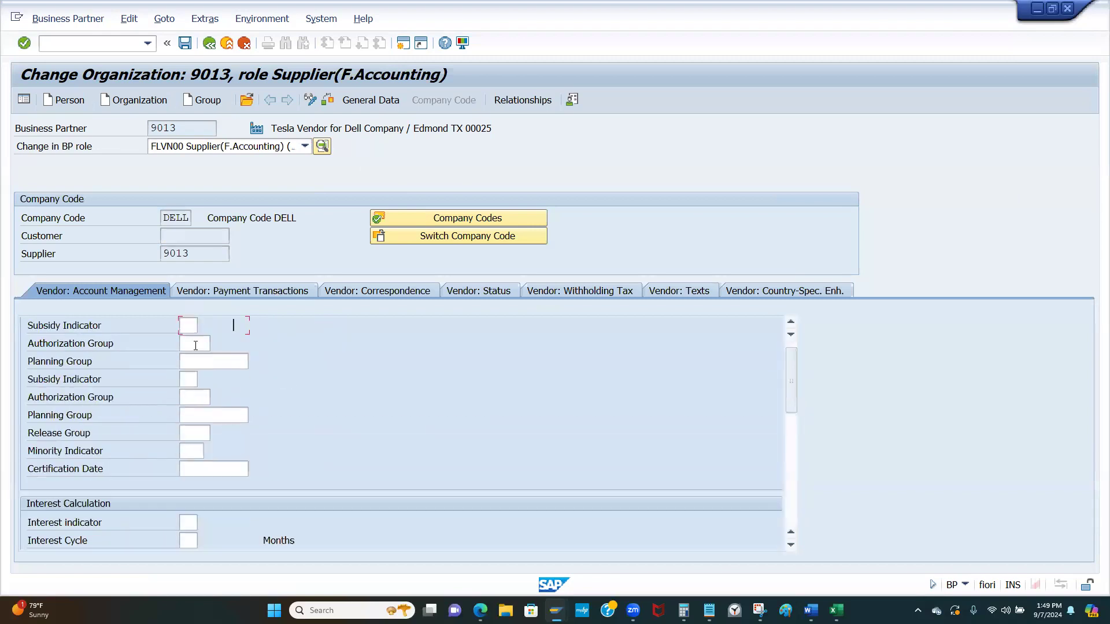
scroll(214, 425, "down", 2)
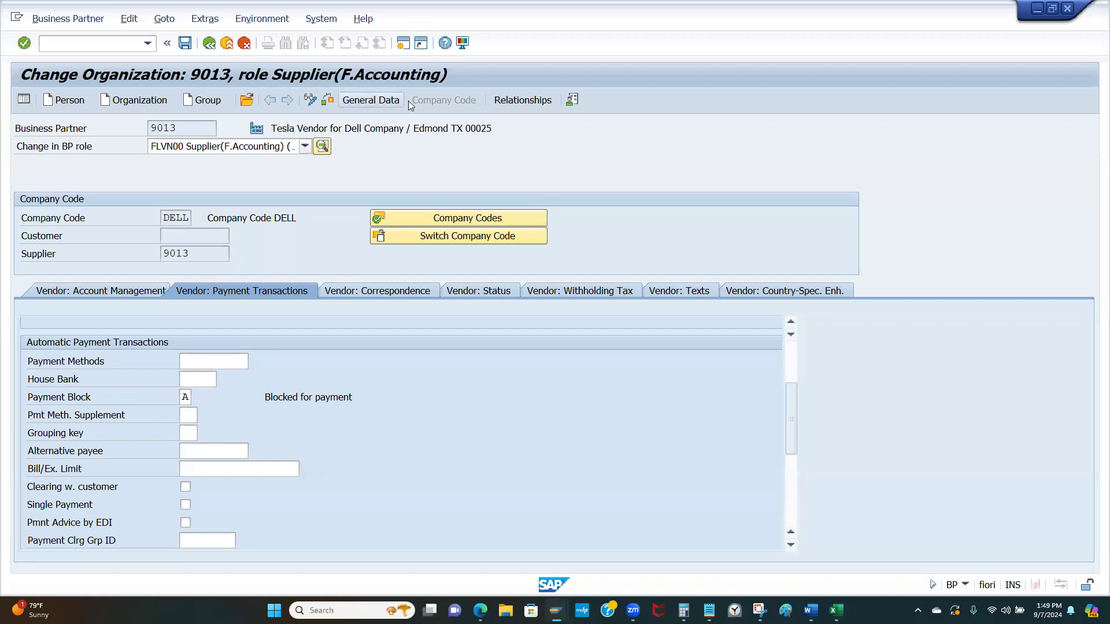
left_click(183, 43)
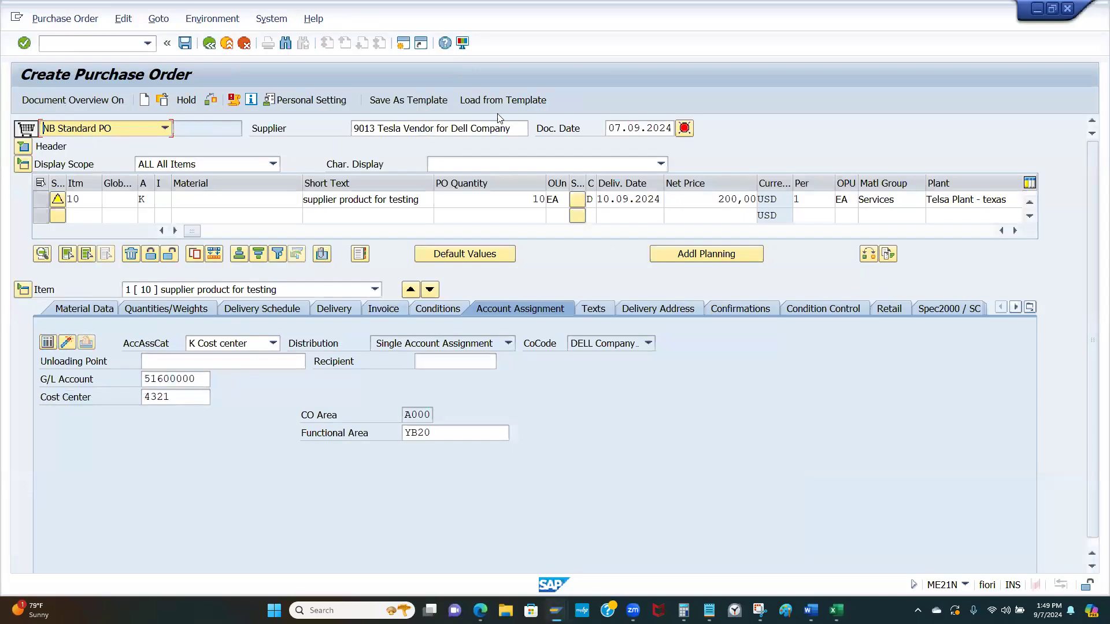
- Check the open purchase order draft for messages and start a new purchase order with /nme21n
left_click(209, 101)
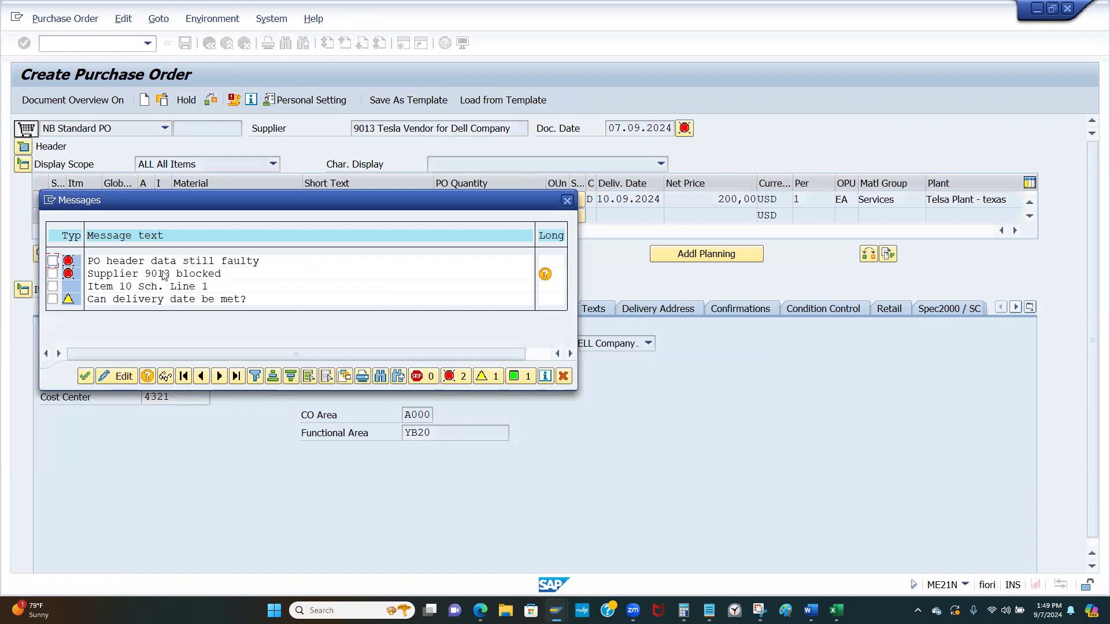
left_click(567, 200)
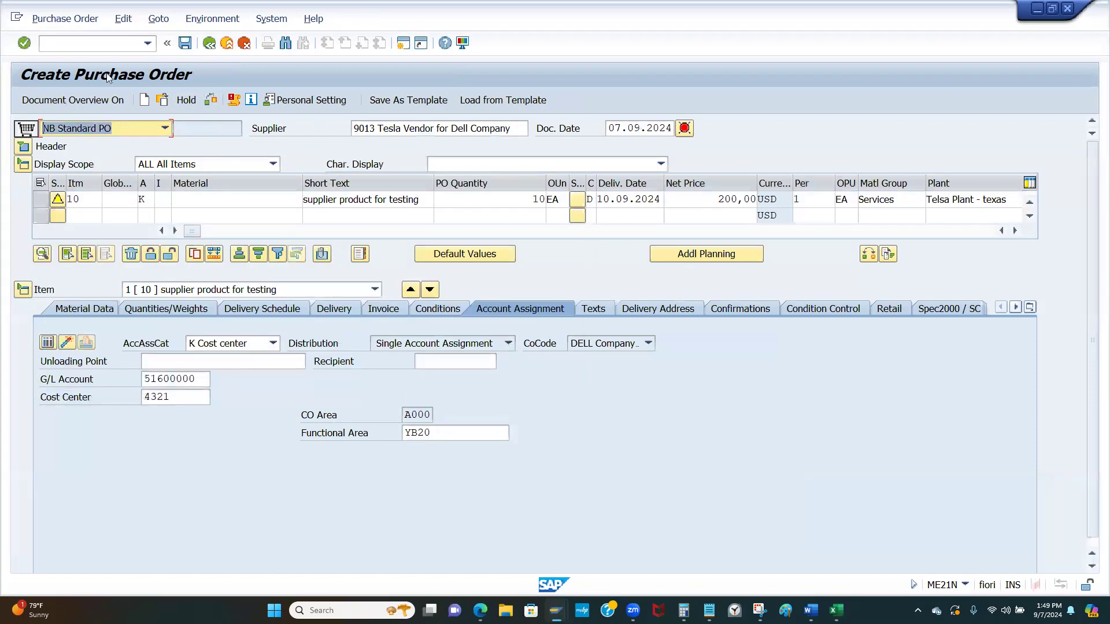
left_click(88, 45)
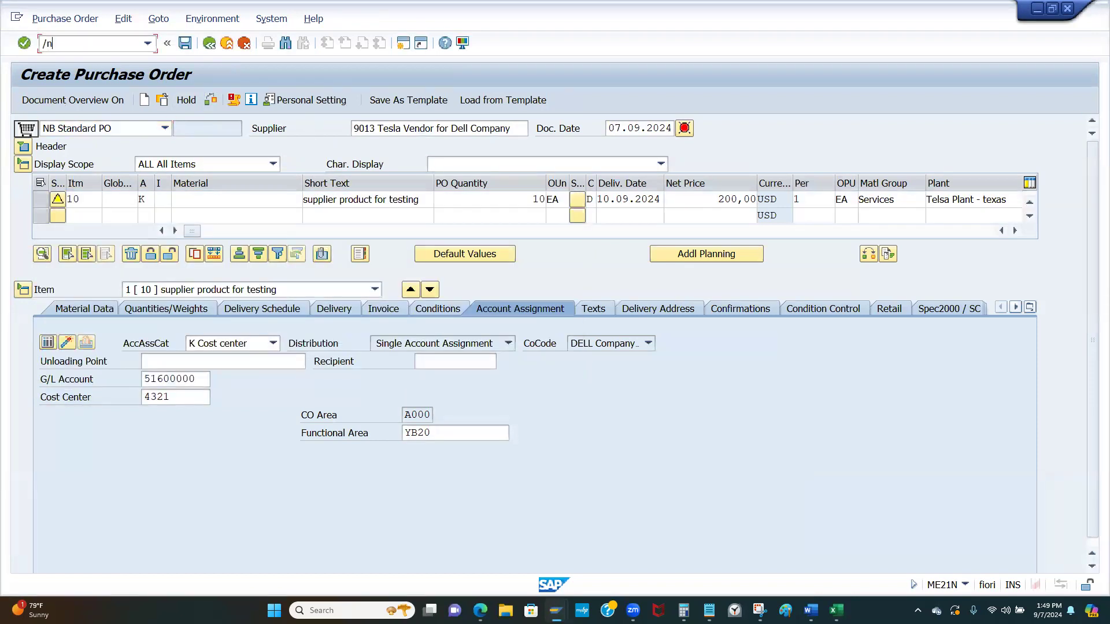
type("/nme21n")
key("Return")
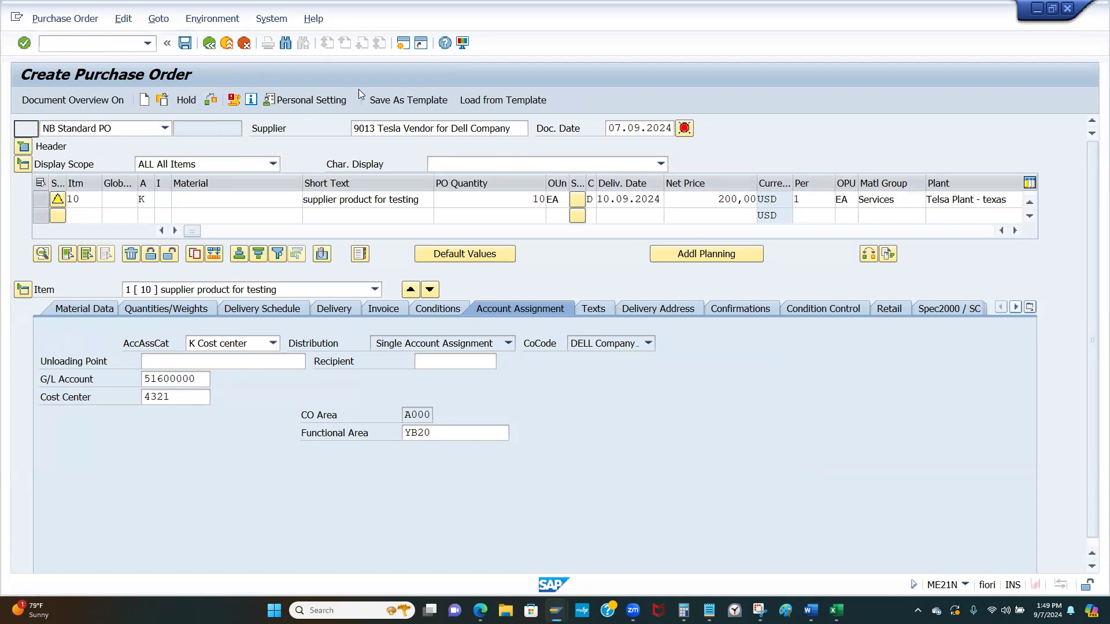
- Enter supplier 9013 and a first item with account assignment K, short text "cleaning service 01 test", quantity 1 and unit EA
left_click(377, 129)
left_click(369, 141)
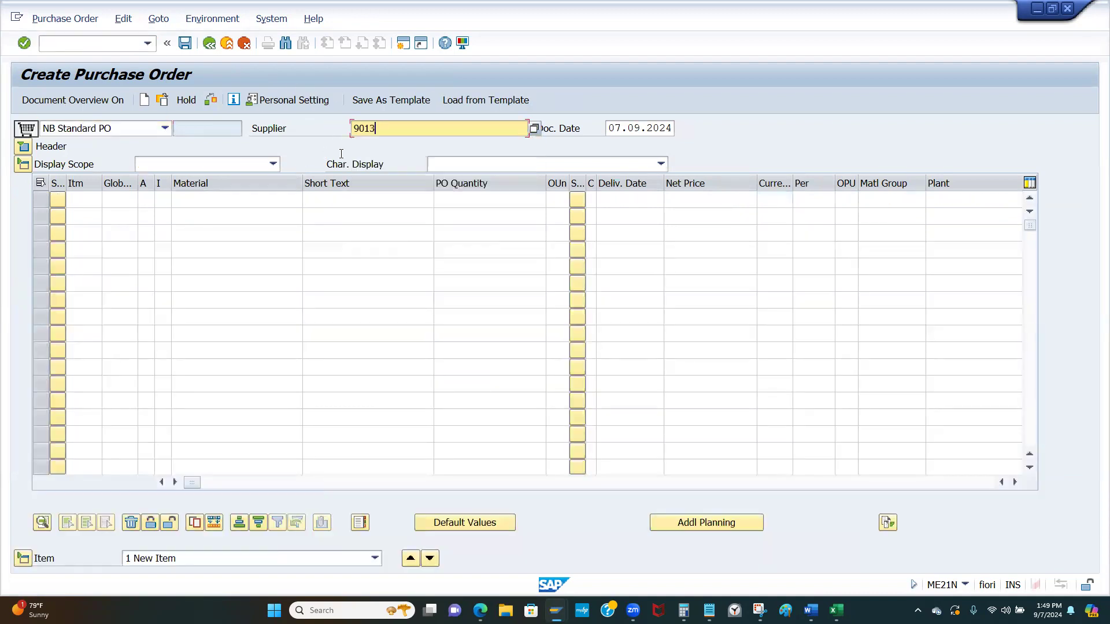
left_click(147, 200)
type("k")
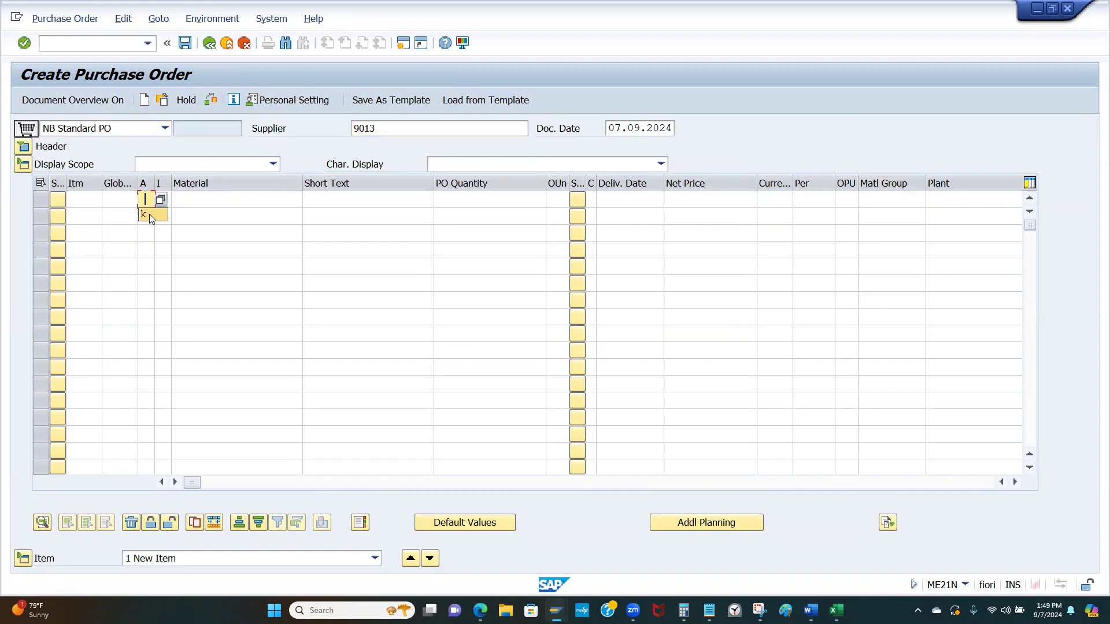
left_click(335, 203)
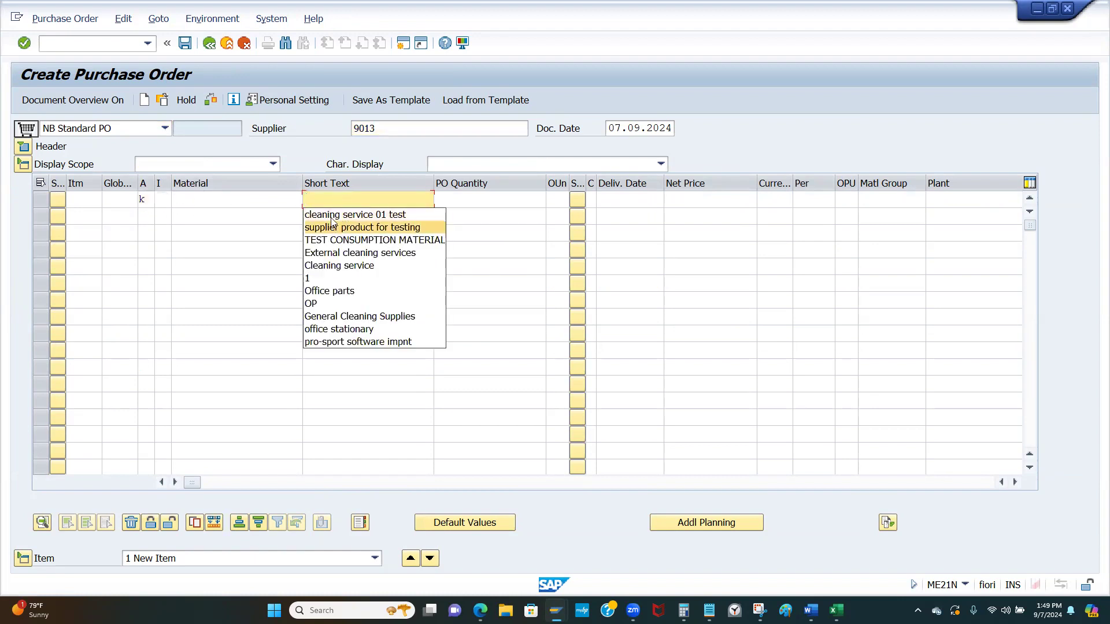
left_click(328, 217)
left_click(470, 199)
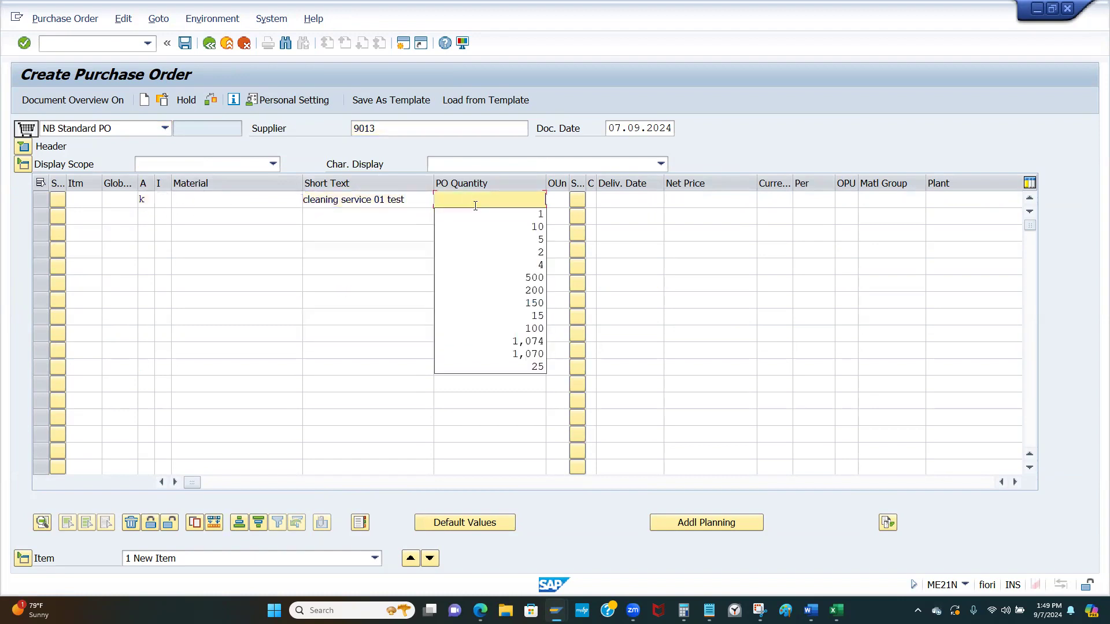
left_click(520, 215)
left_click(559, 202)
left_click(556, 215)
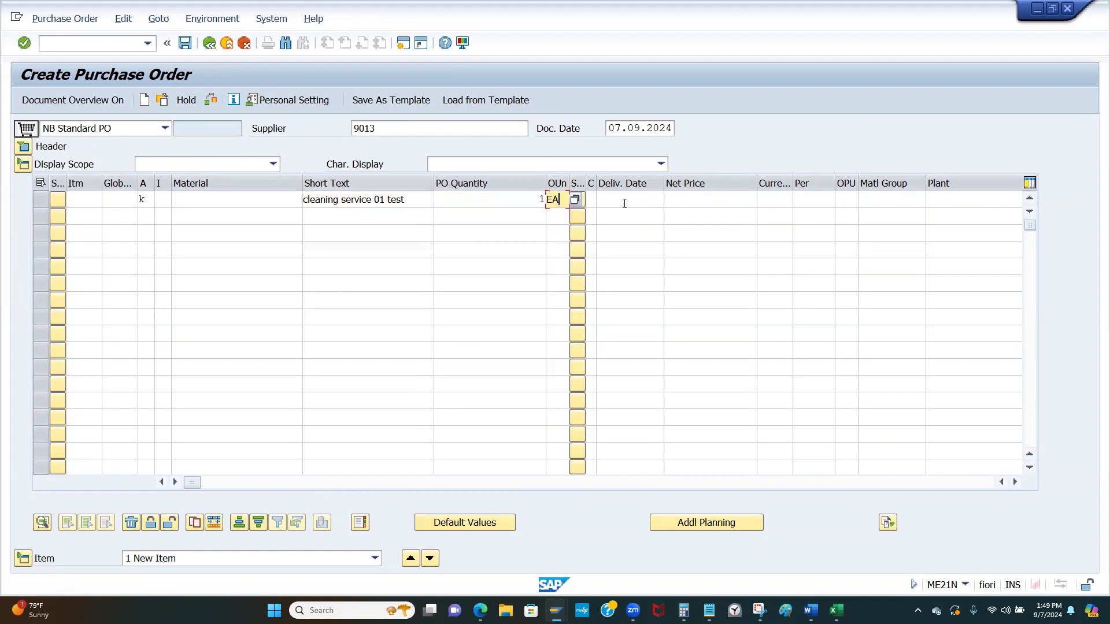
- Complete the item with delivery date 10.09.2024, net price 200 USD, material group 00007 and plant RAM1
left_click(650, 199)
left_click(630, 214)
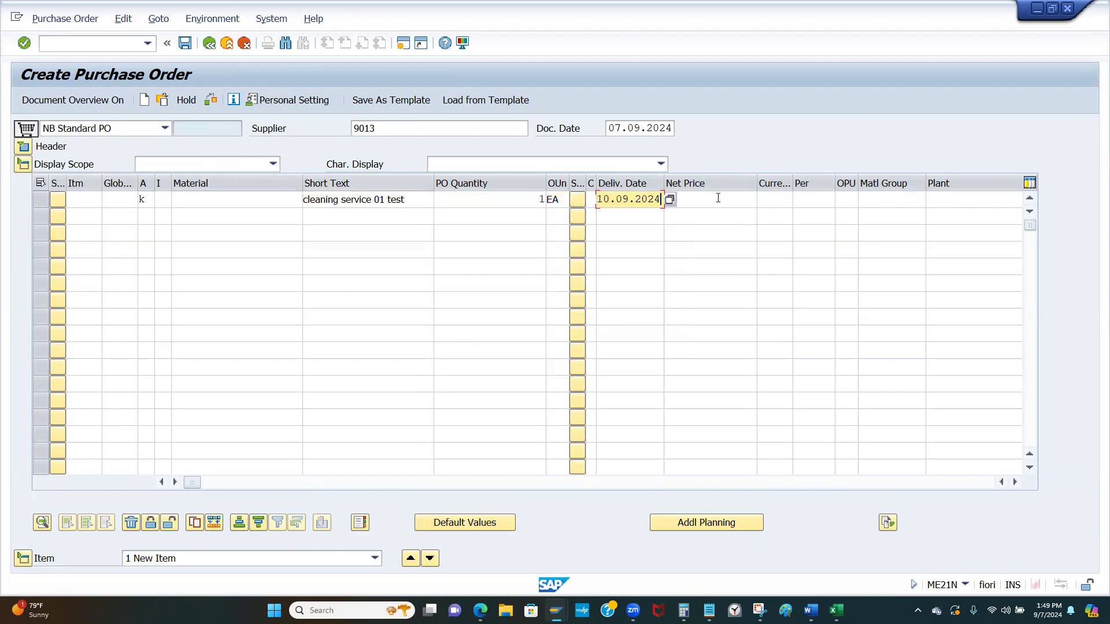
left_click(723, 202)
left_click(745, 213)
left_click(774, 199)
type("usd")
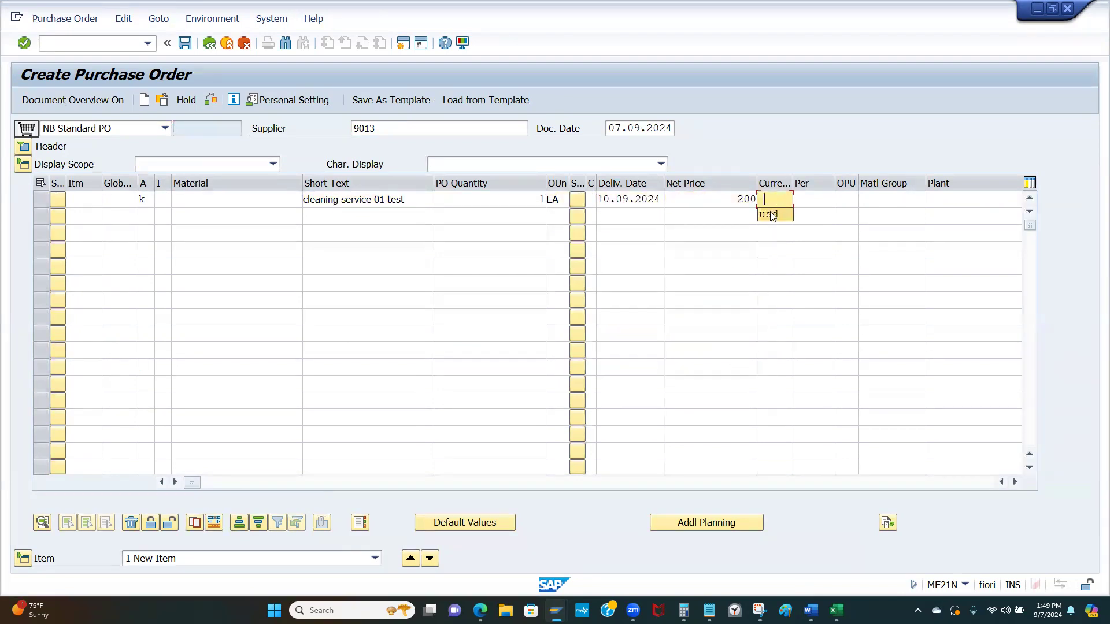
left_click(890, 200)
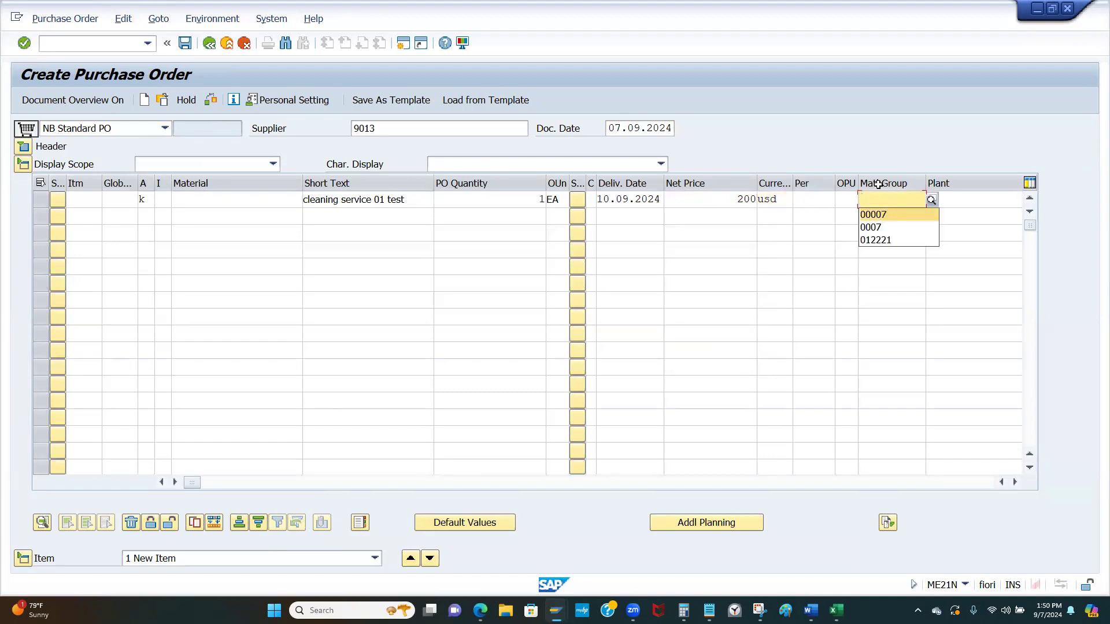
left_click(873, 219)
left_click(951, 202)
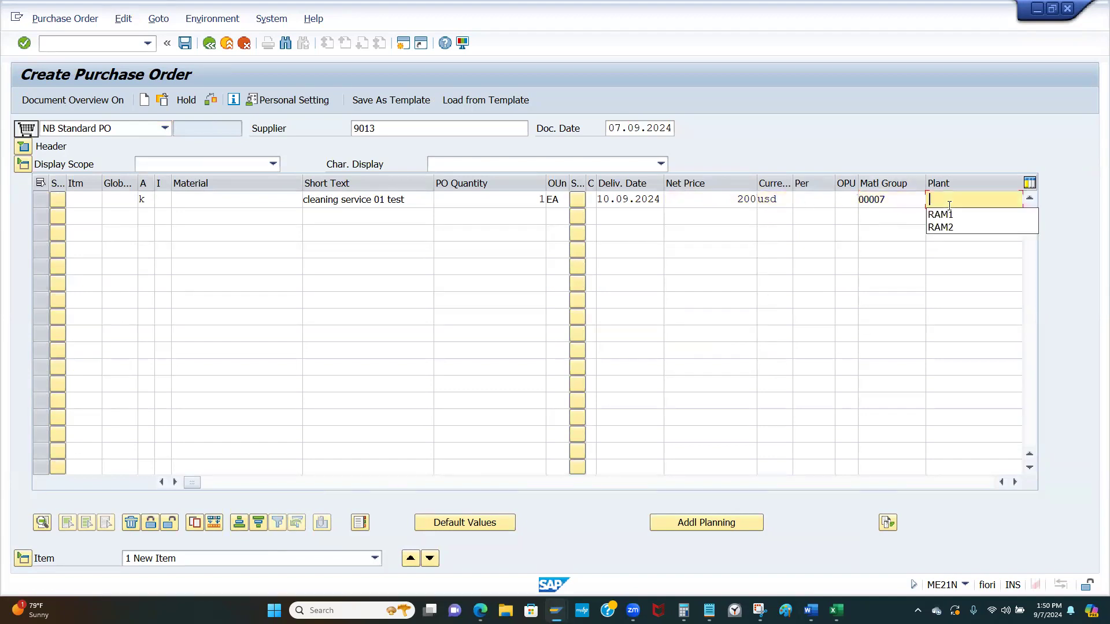
left_click(925, 217)
key("Return")
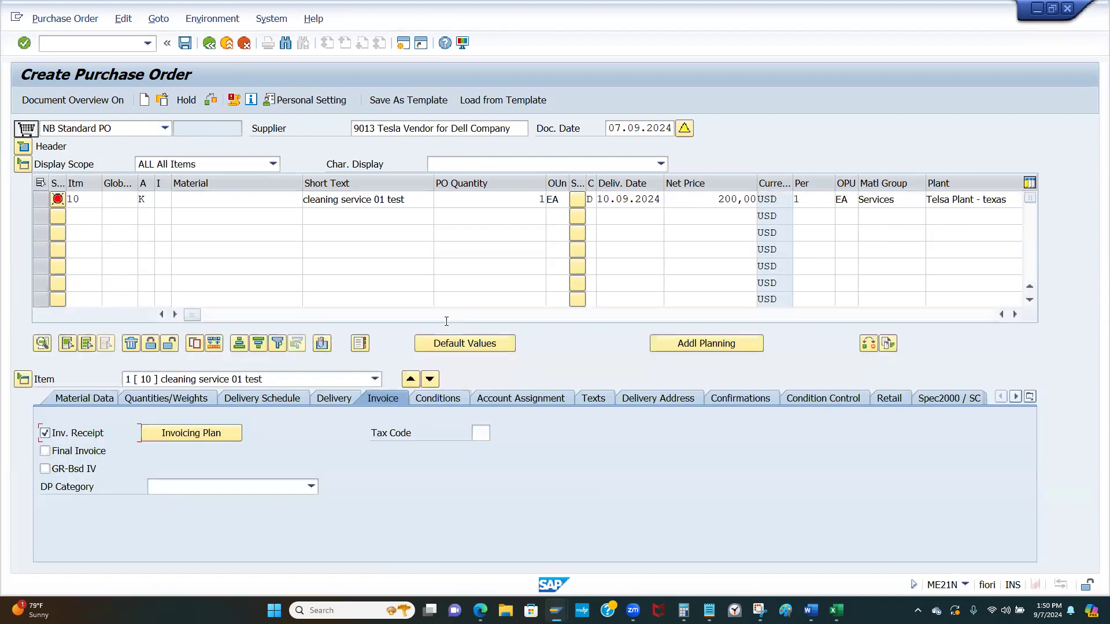
- Assign cost center 4321 in the account assignment of the cleaning service item
left_click(496, 397)
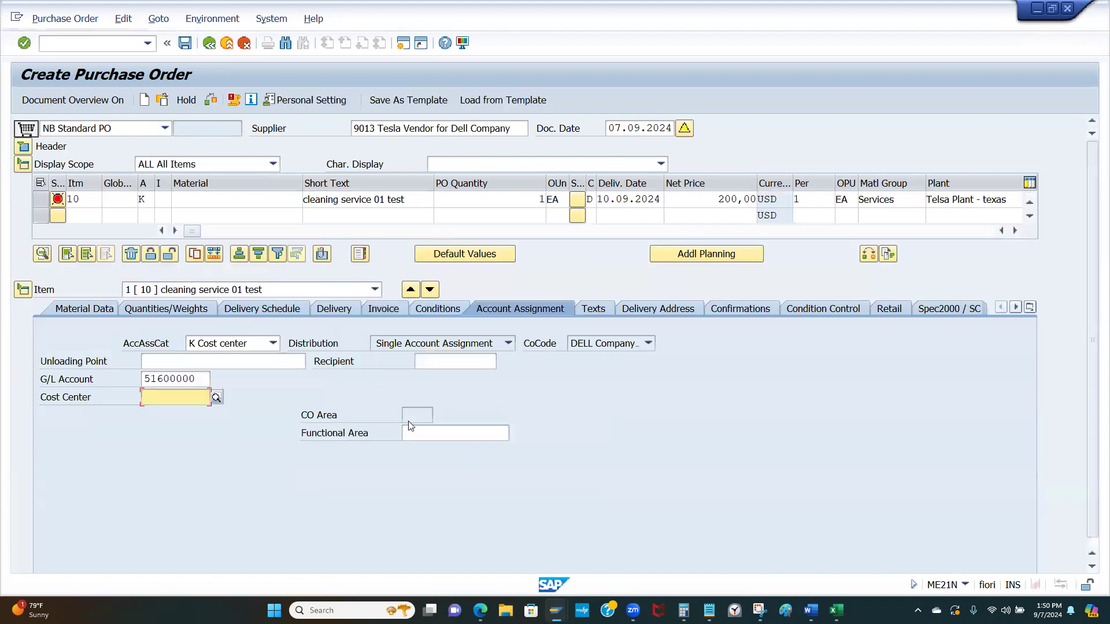
left_click(161, 396)
left_click(152, 412)
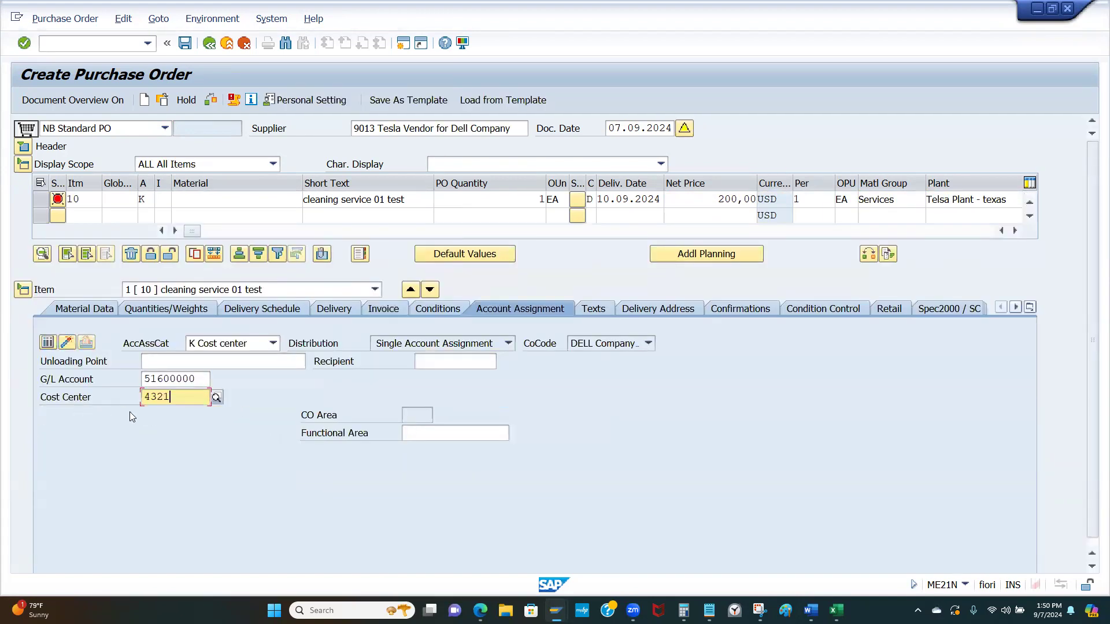
key("Return")
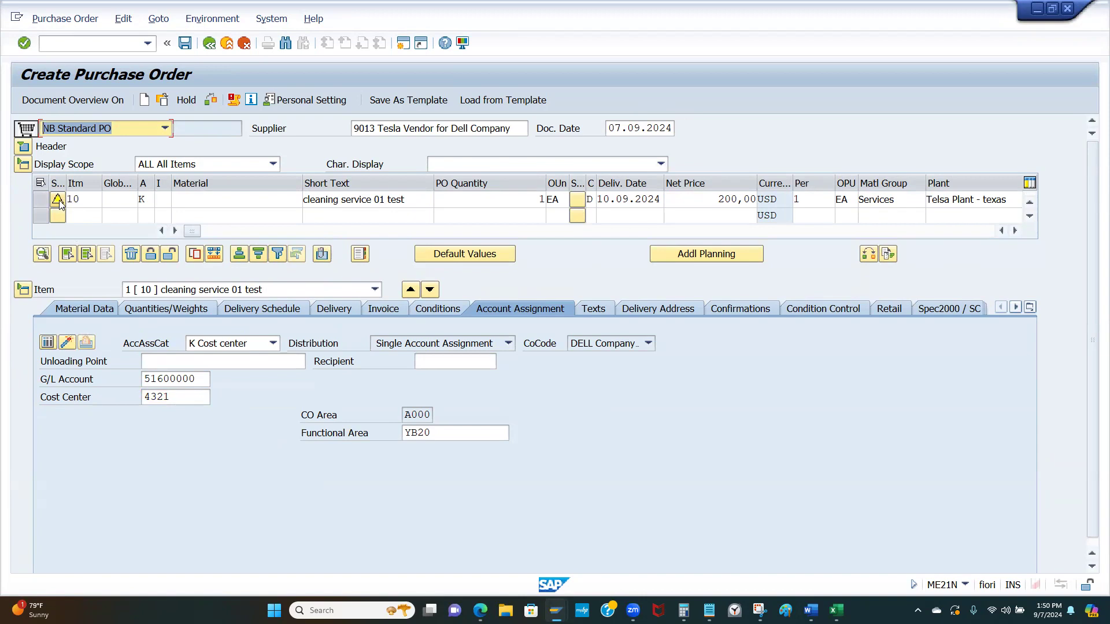
- Check the cleaning service purchase order, review its messages and save the order
left_click(213, 100)
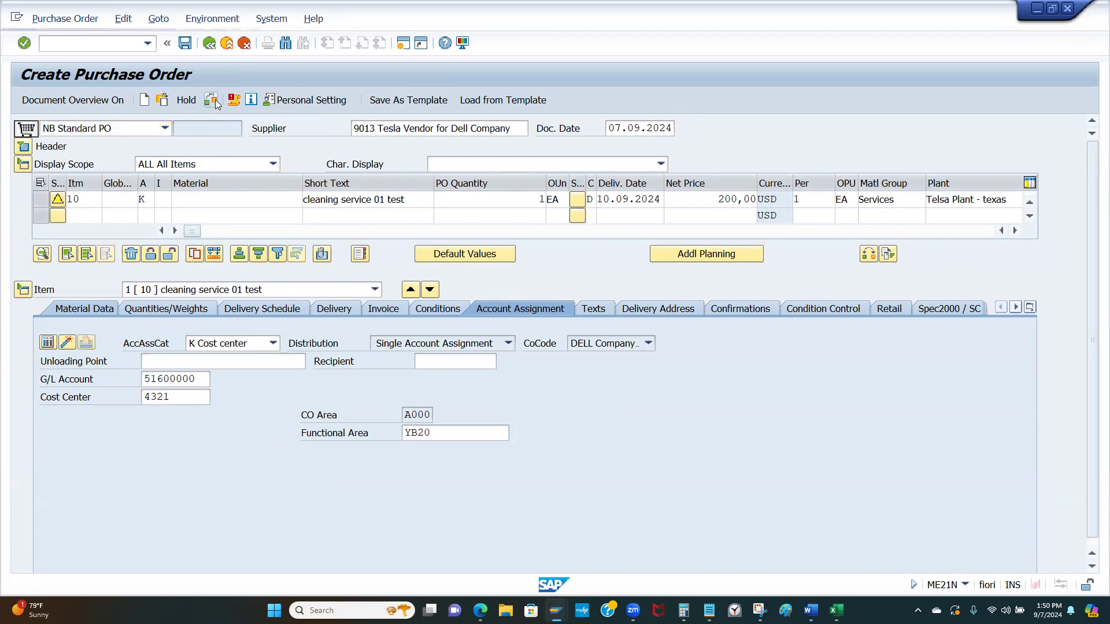
left_click_drag(242, 208, 410, 366)
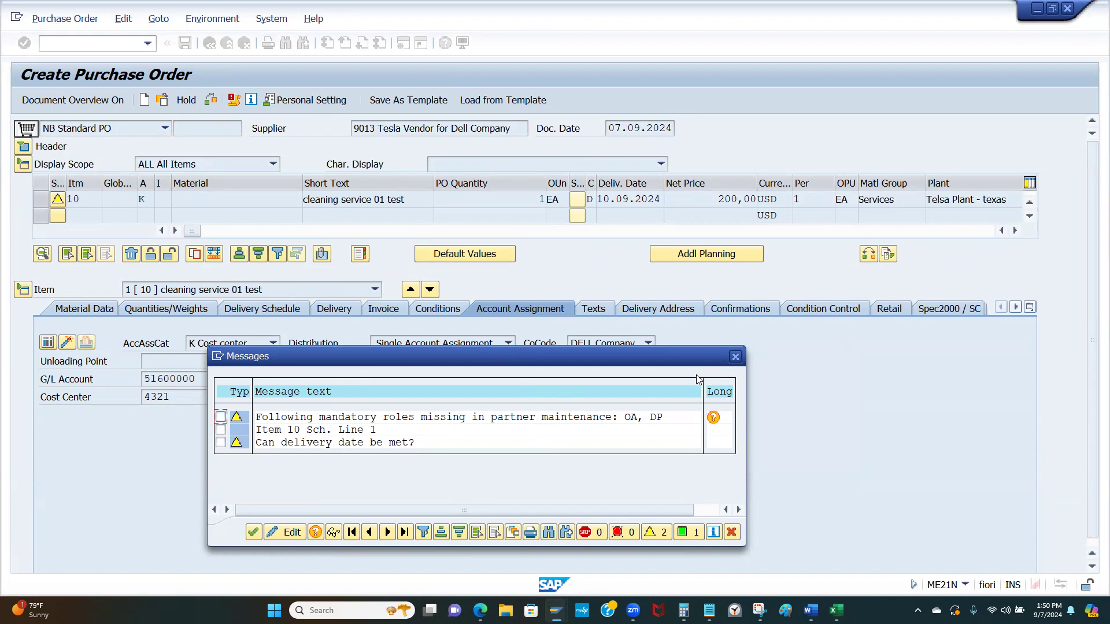
left_click_drag(525, 357, 563, 347)
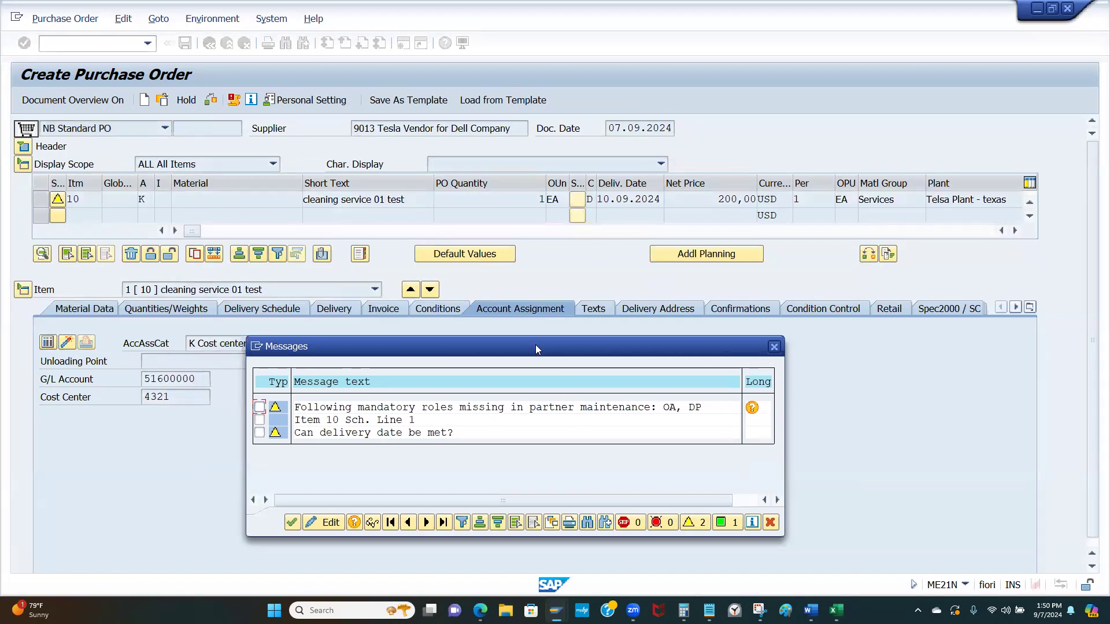
left_click_drag(334, 353, 441, 349)
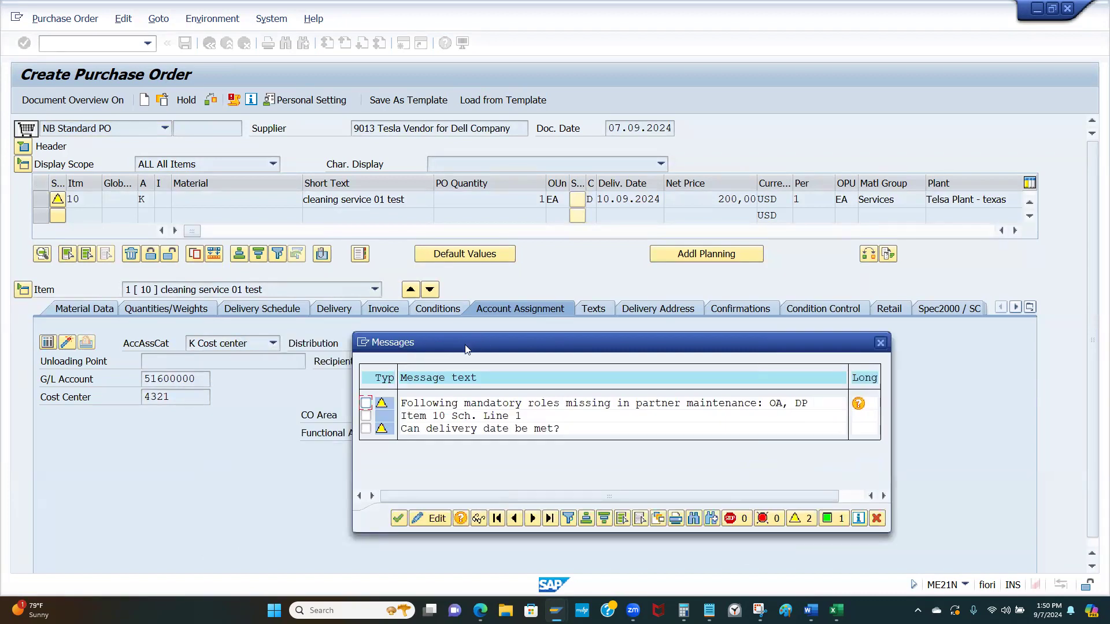
left_click_drag(465, 349, 444, 352)
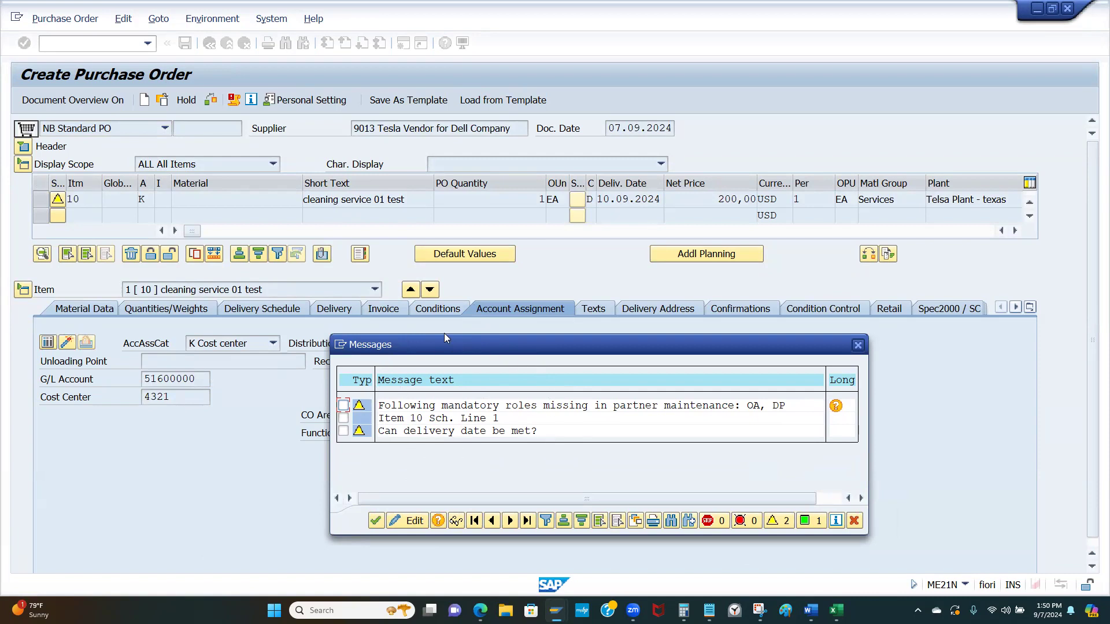
left_click(858, 344)
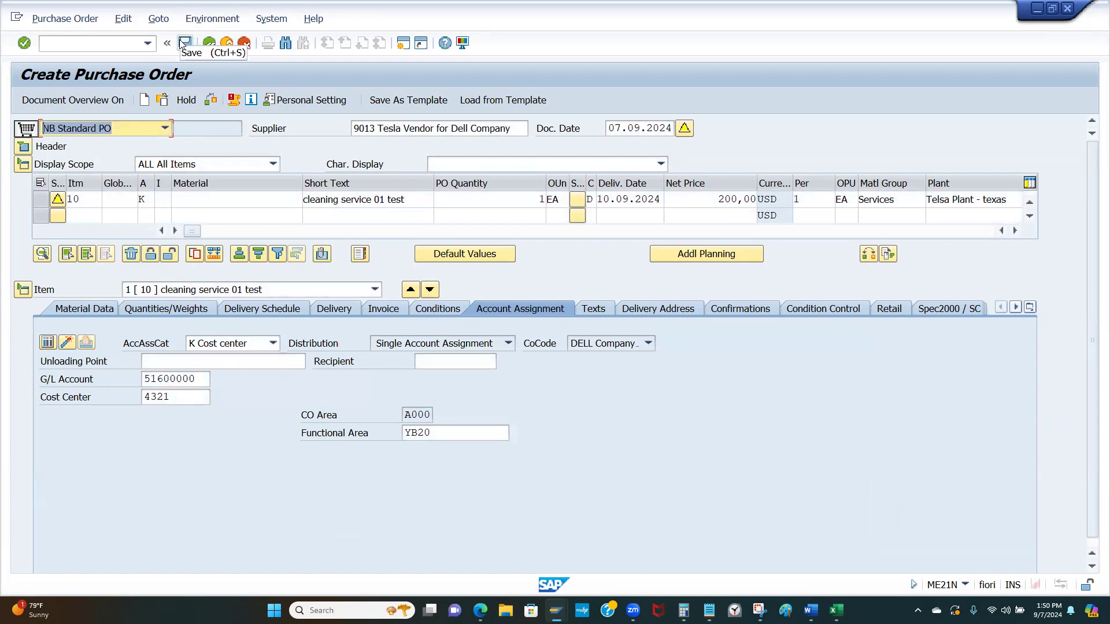
left_click(184, 43)
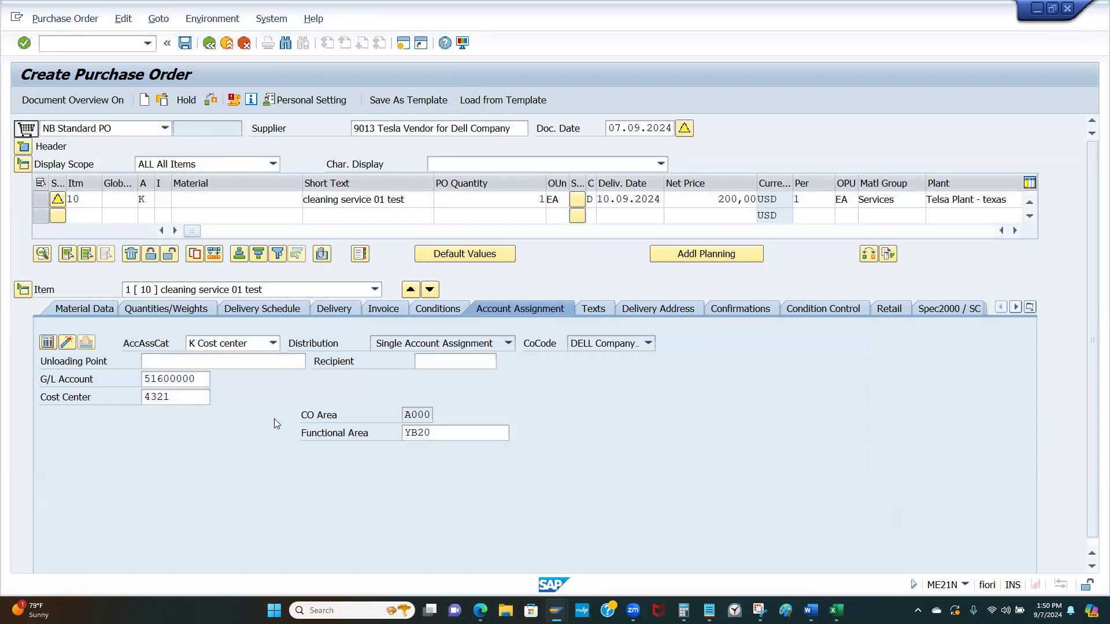
left_click(235, 315)
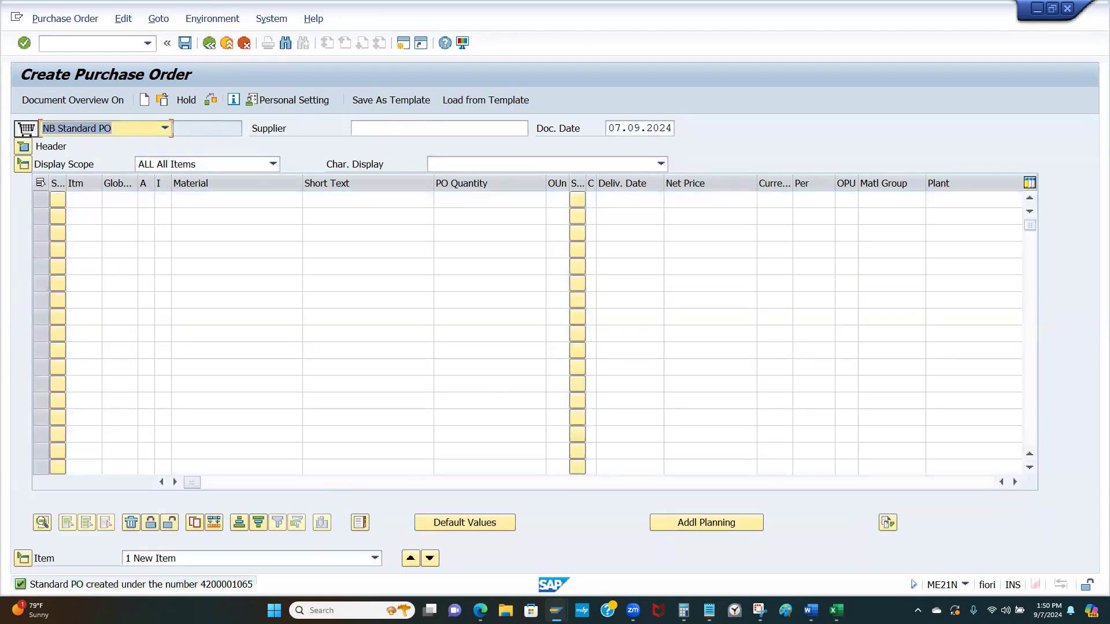
- Open the long text of the purchase order creation message and highlight the document number in it
left_click(220, 588)
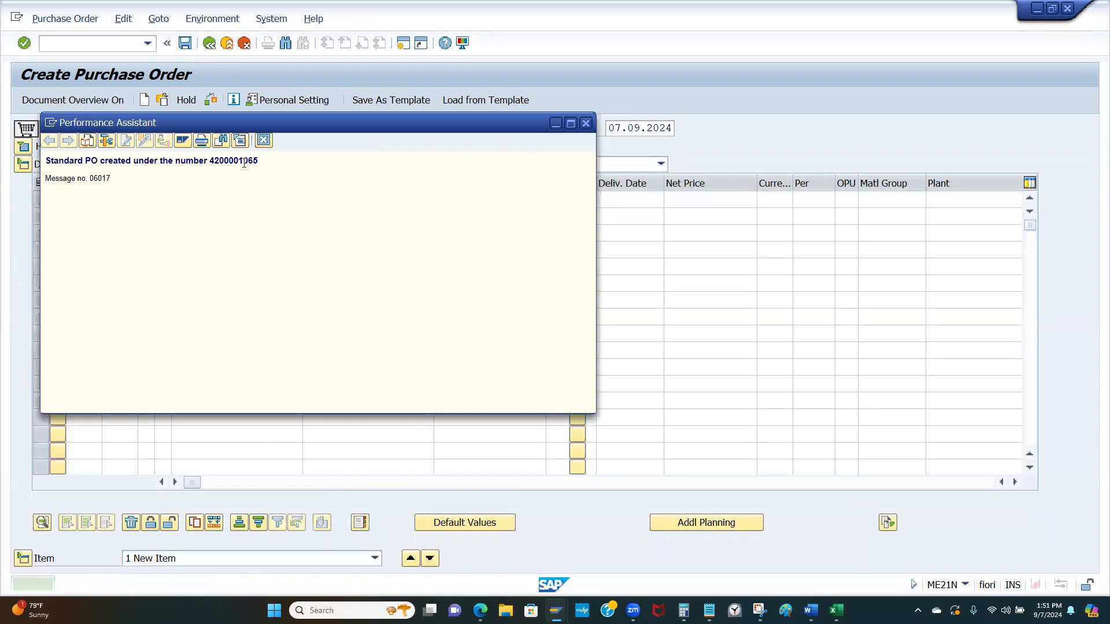
left_click_drag(211, 163, 249, 163)
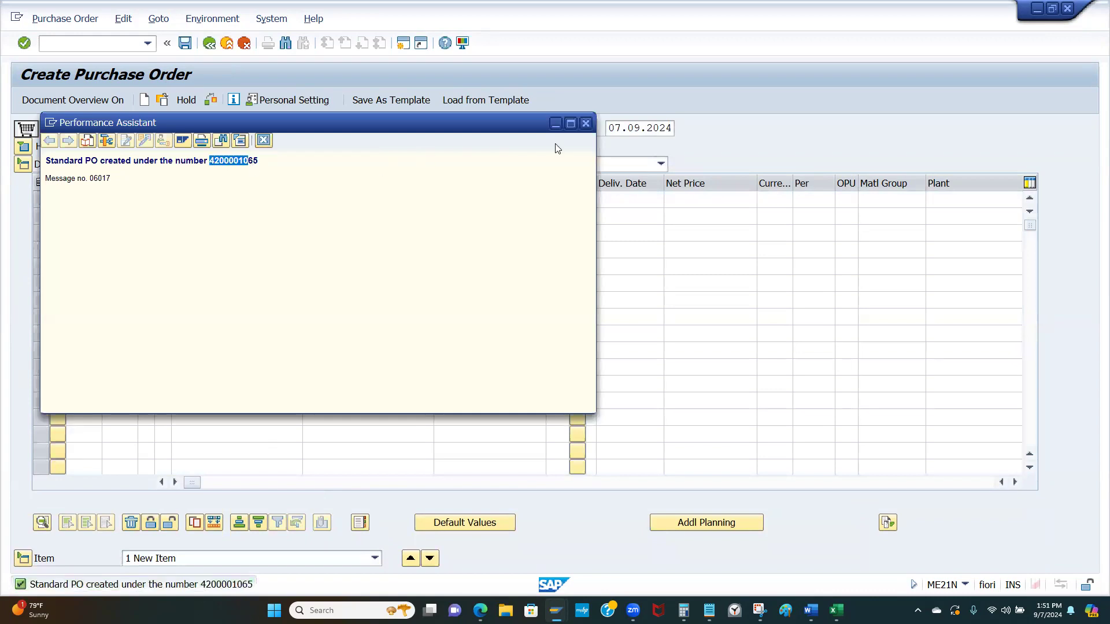
left_click(585, 123)
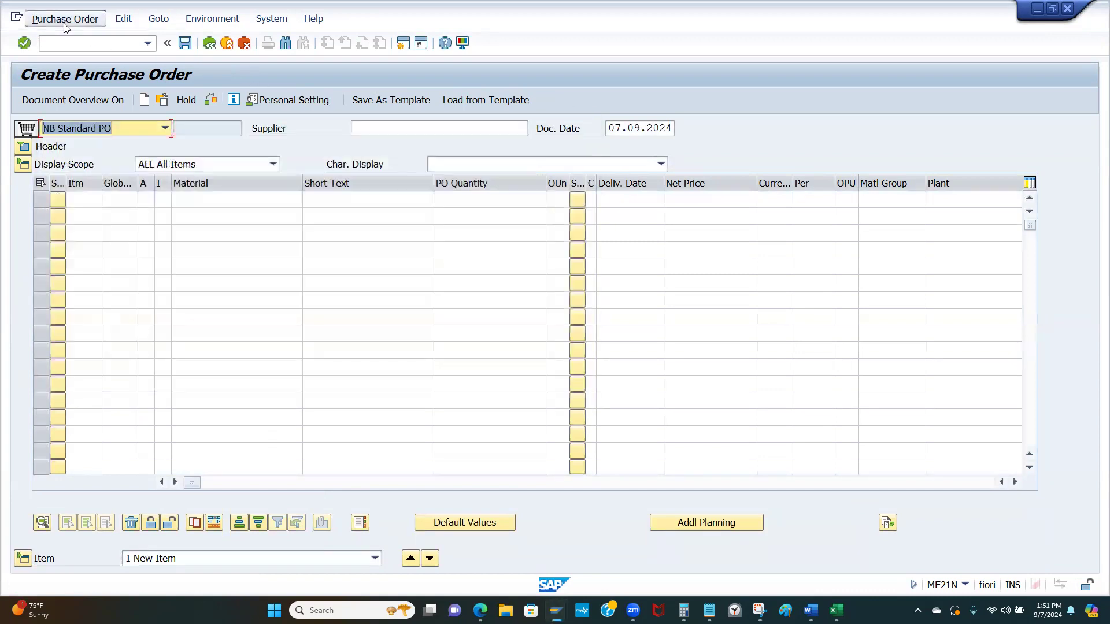
- Open the newly created purchase order and review its account assignment, quantity, net price and short text
left_click(64, 24)
left_click(87, 37)
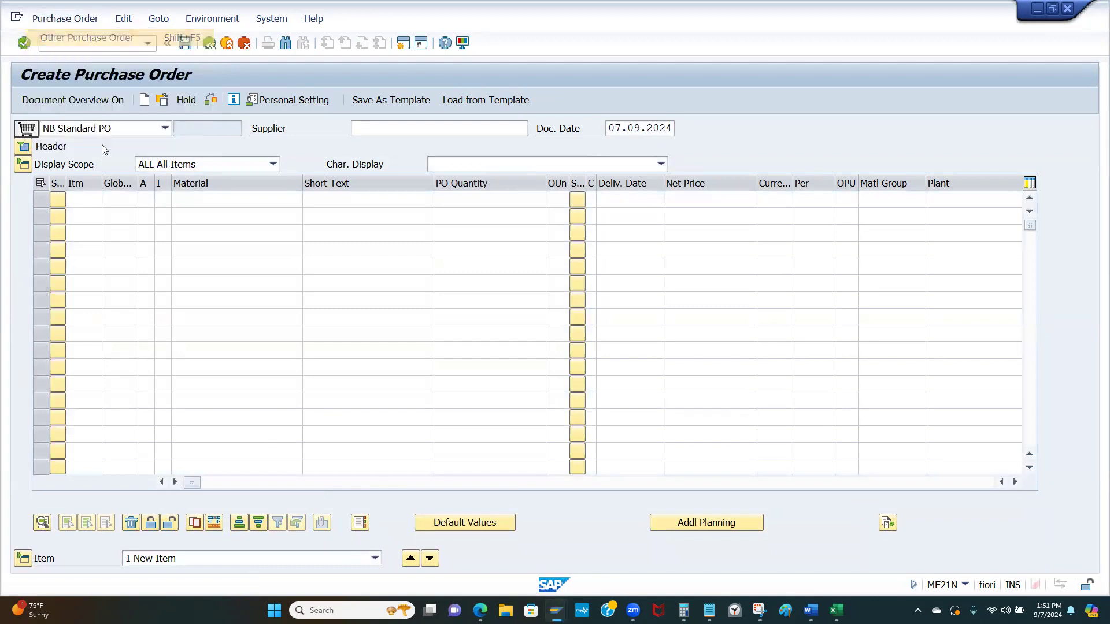
left_click(227, 273)
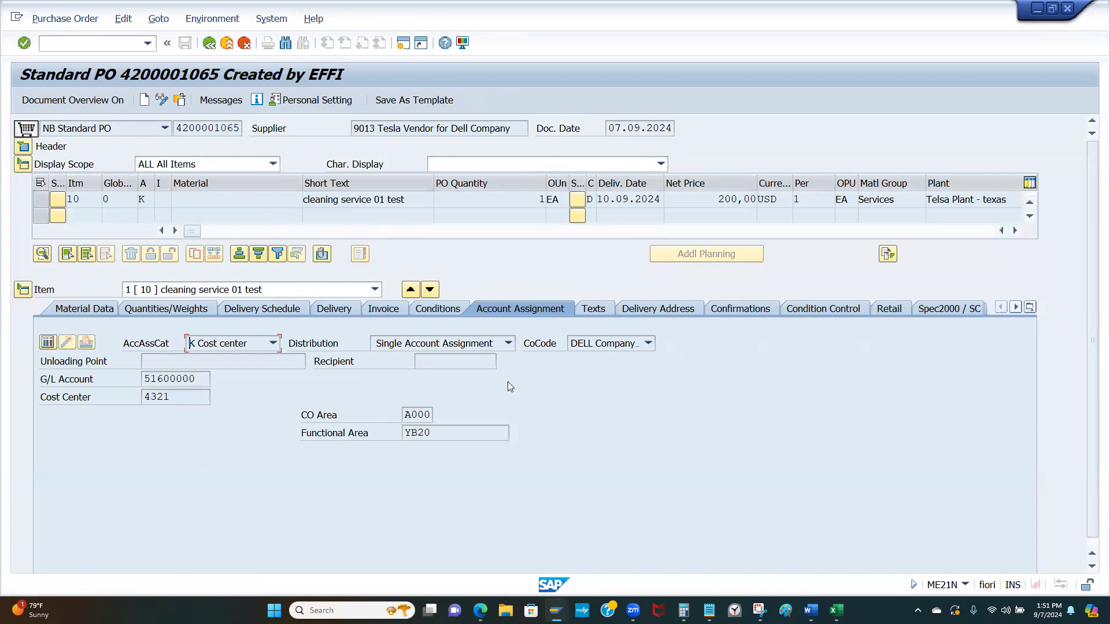
left_click_drag(200, 382, 150, 398)
left_click_drag(538, 200, 546, 200)
left_click_drag(685, 201, 772, 200)
left_click(145, 198)
left_click_drag(409, 201, 300, 202)
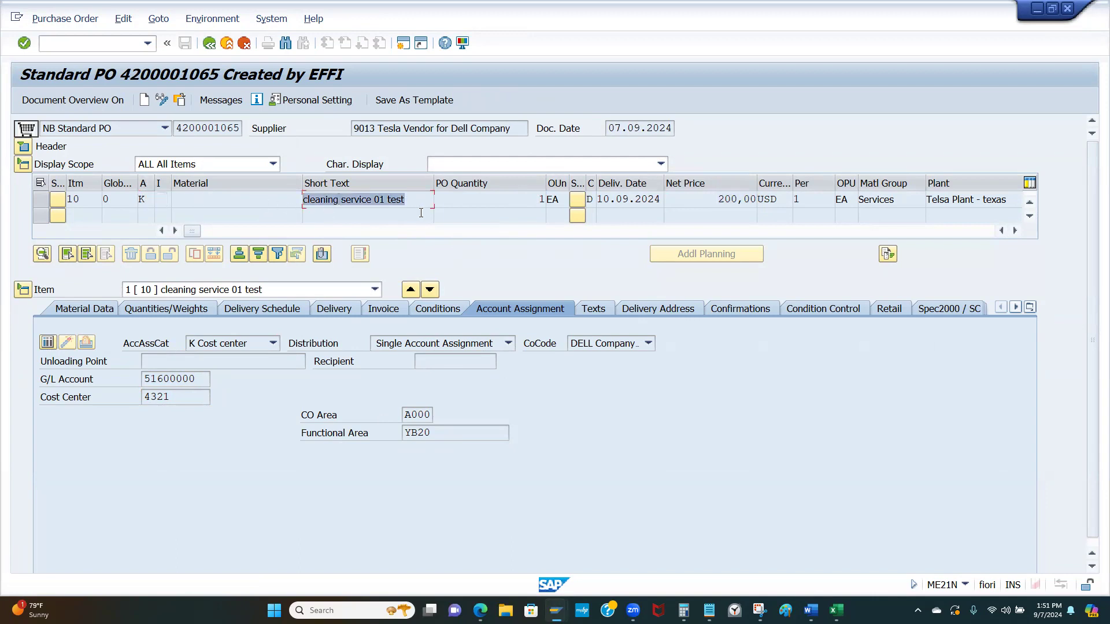
- Start transaction BP in a new session and open business partner 9013
left_click(405, 44)
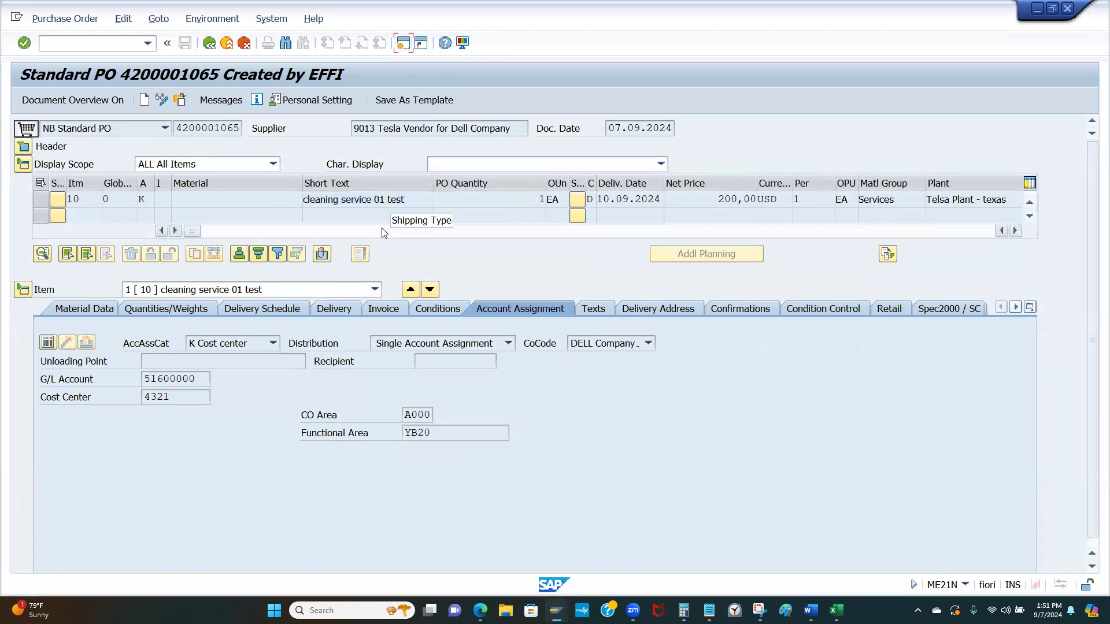
type("b")
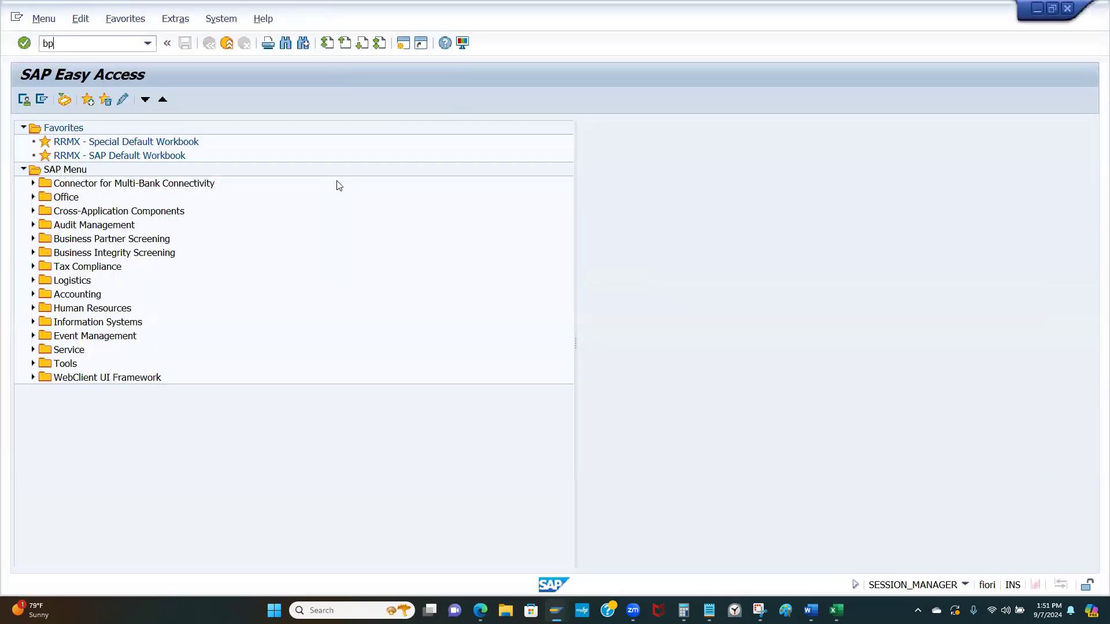
type("p")
key("Return")
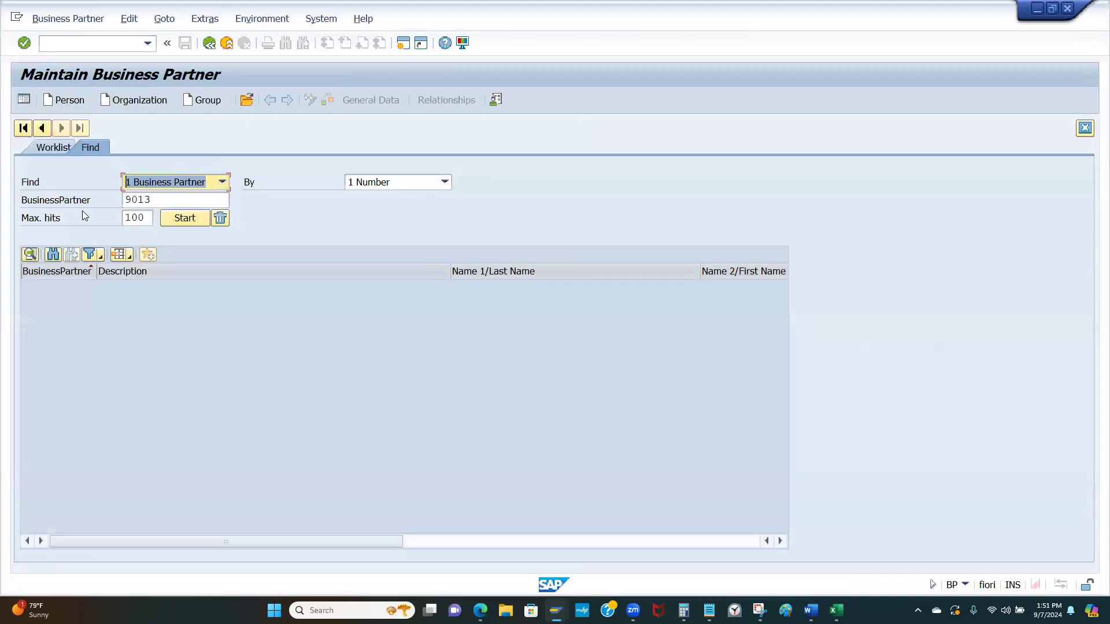
left_click(181, 218)
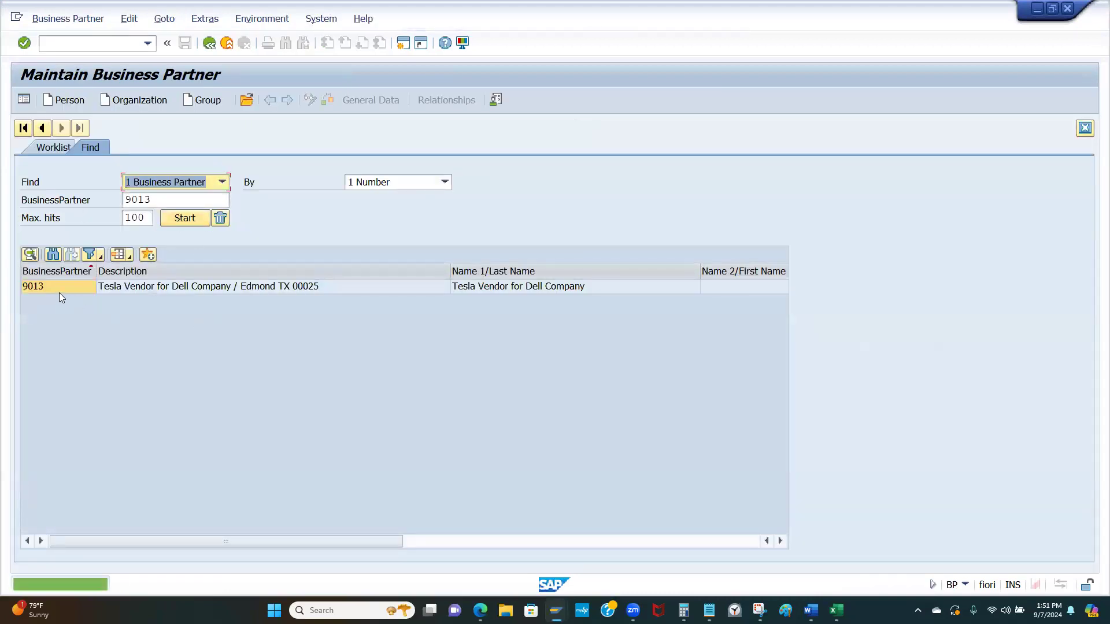
double_click(69, 292)
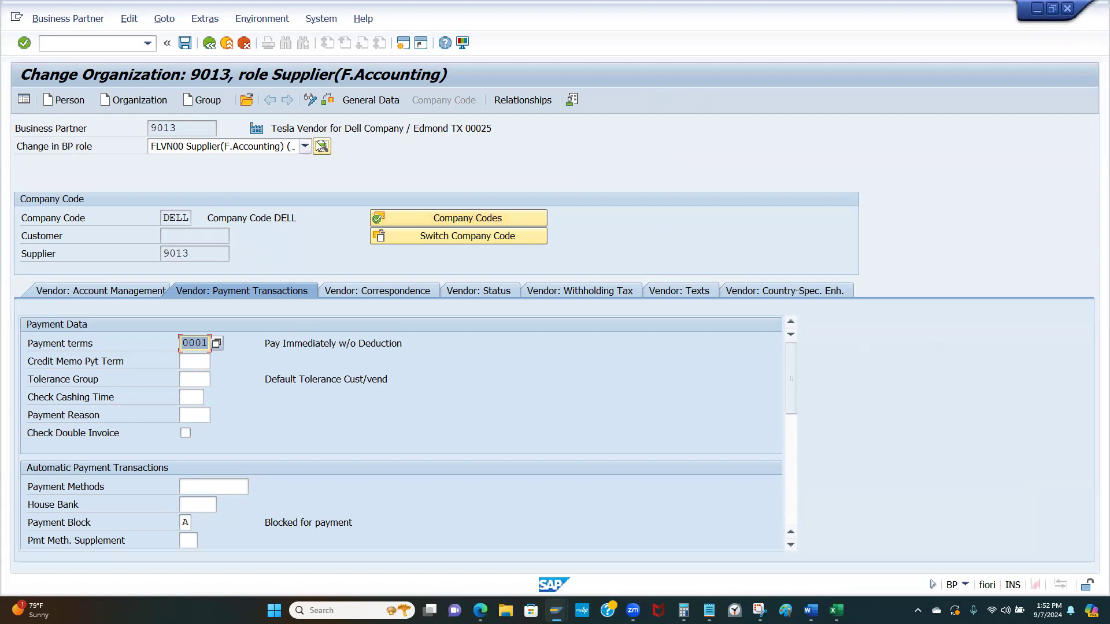
- Switch supplier 9013 to role FLVN01 and look through its purchasing data for purchasing organization RAM7
left_click(305, 146)
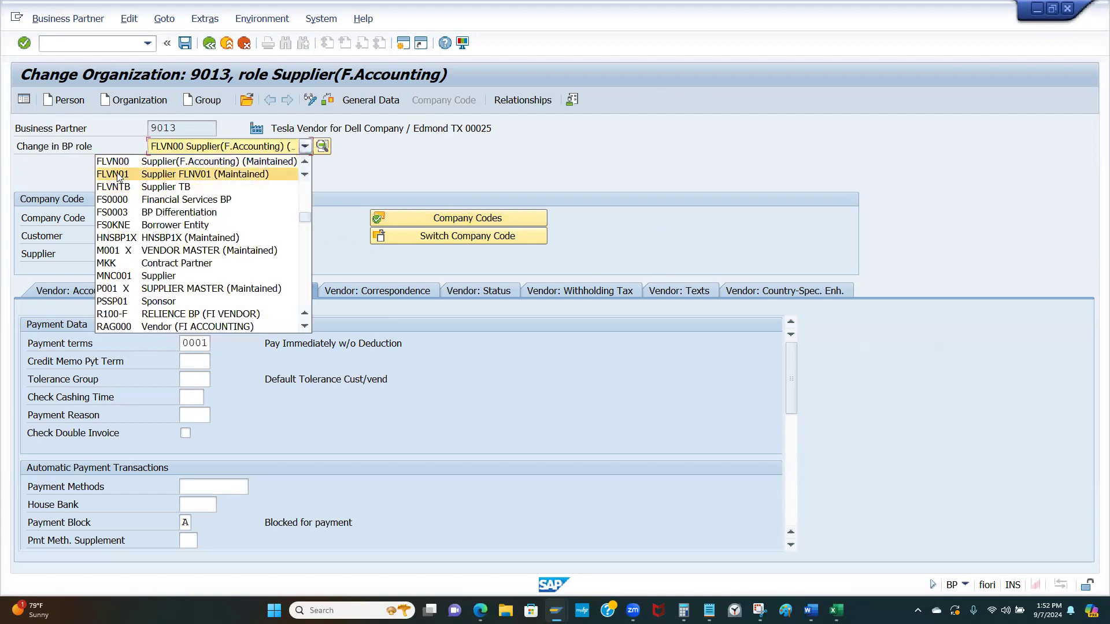
left_click(185, 176)
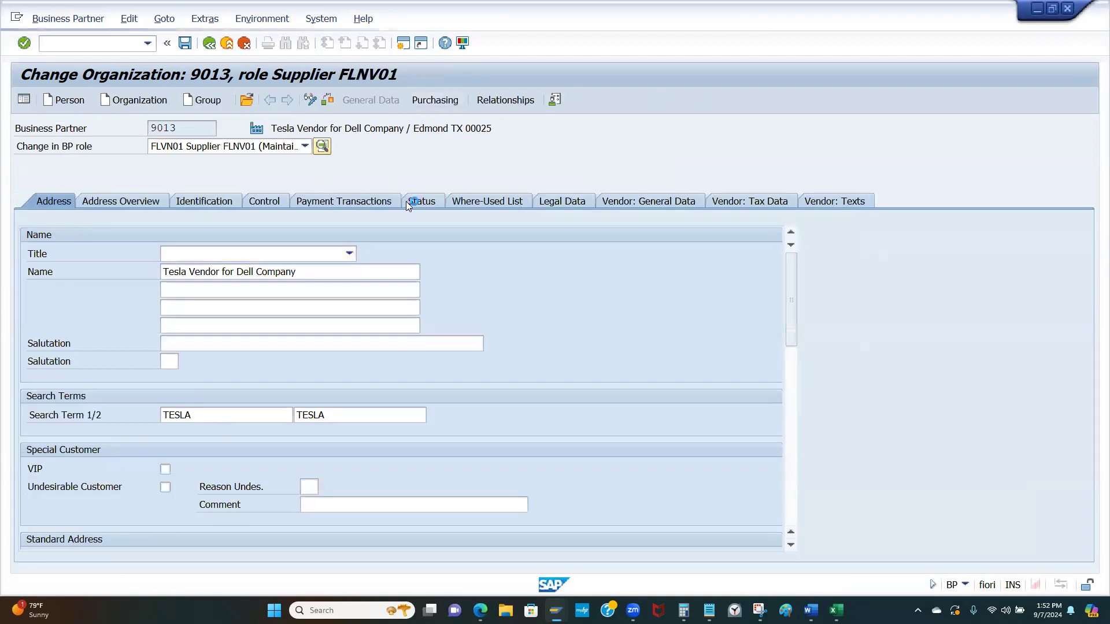
scroll(183, 428, "down", 8)
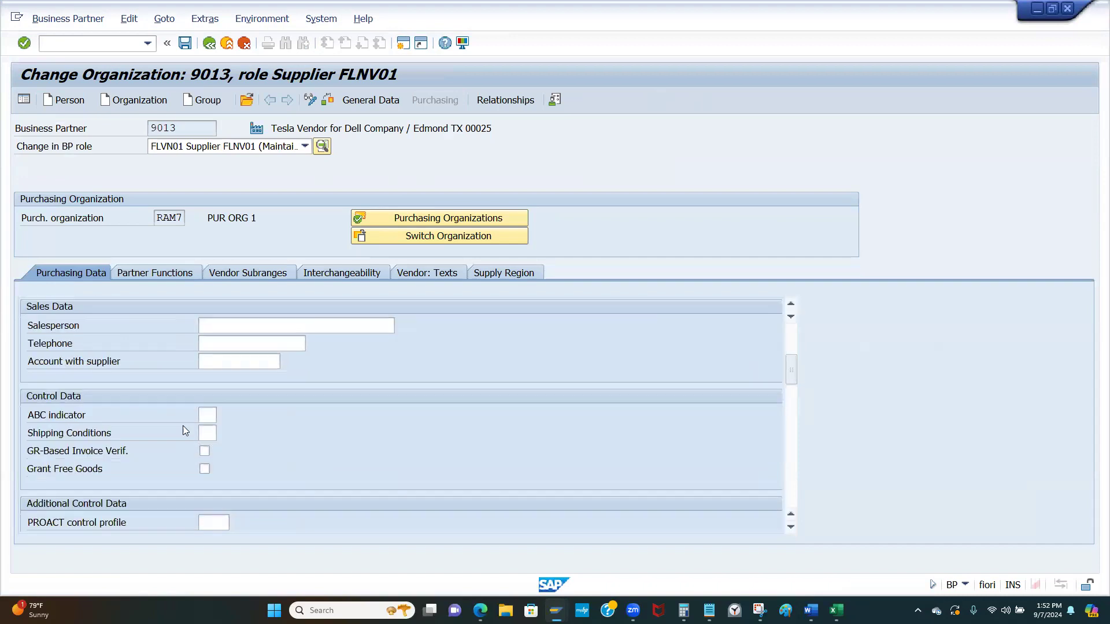
left_click(304, 146)
left_click(422, 171)
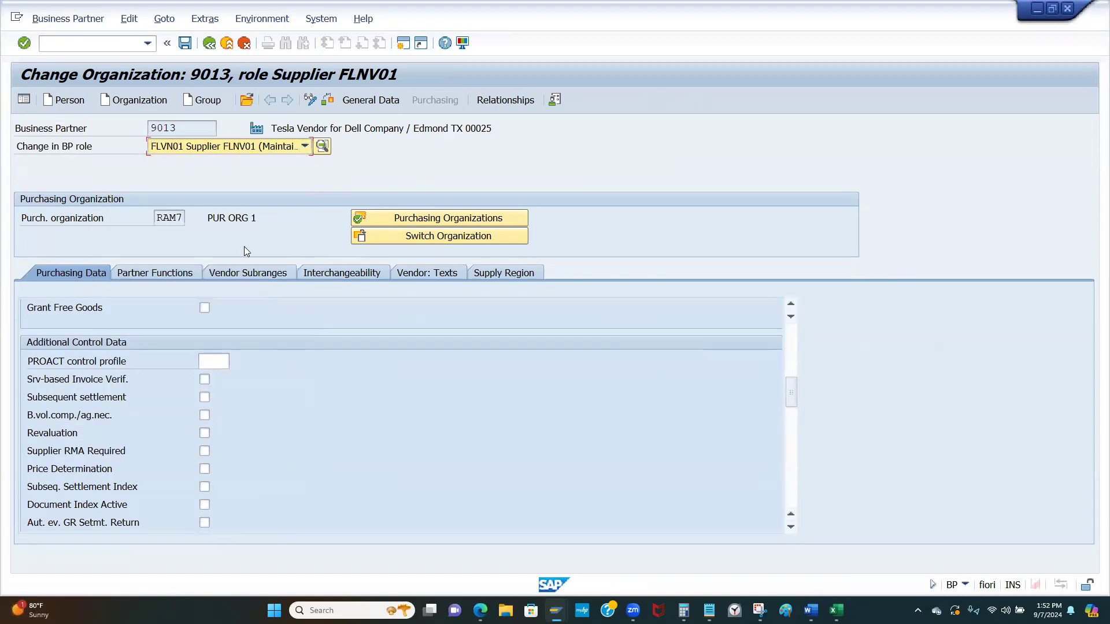
- Switch the business partner to role FLVN00 and open the payment transactions of company code DELL
left_click(304, 147)
scroll(243, 194, "up", 1)
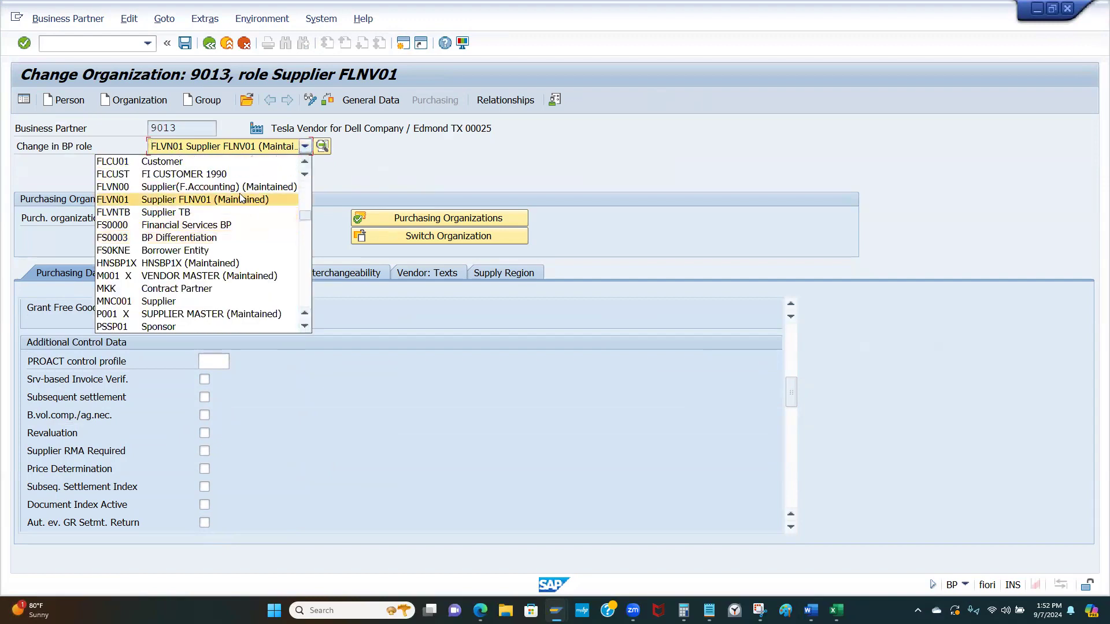
left_click(229, 190)
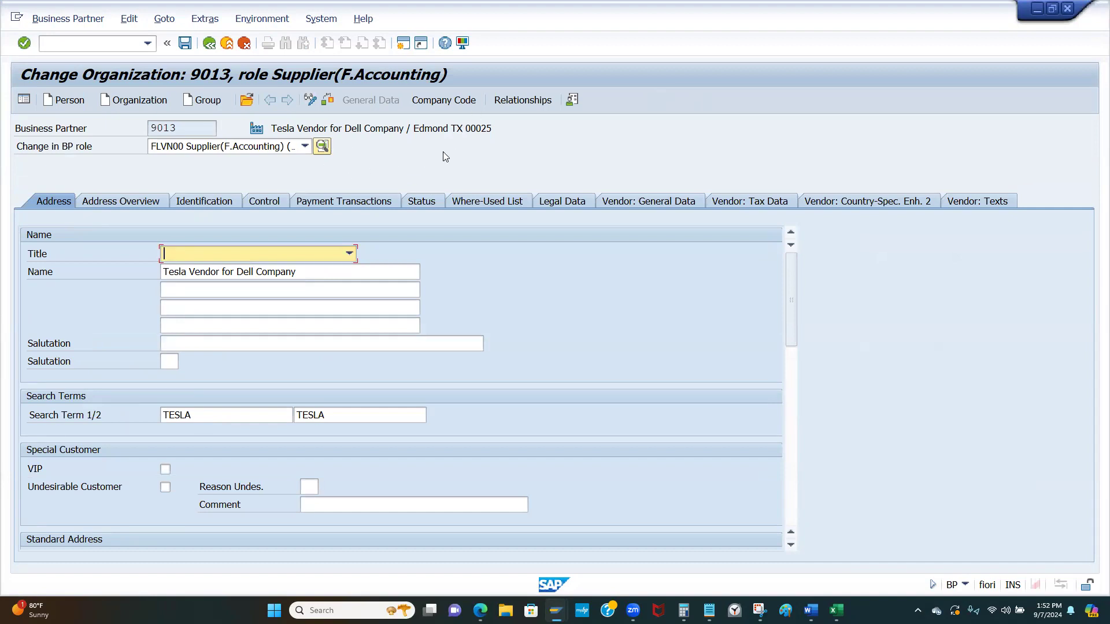
left_click(443, 100)
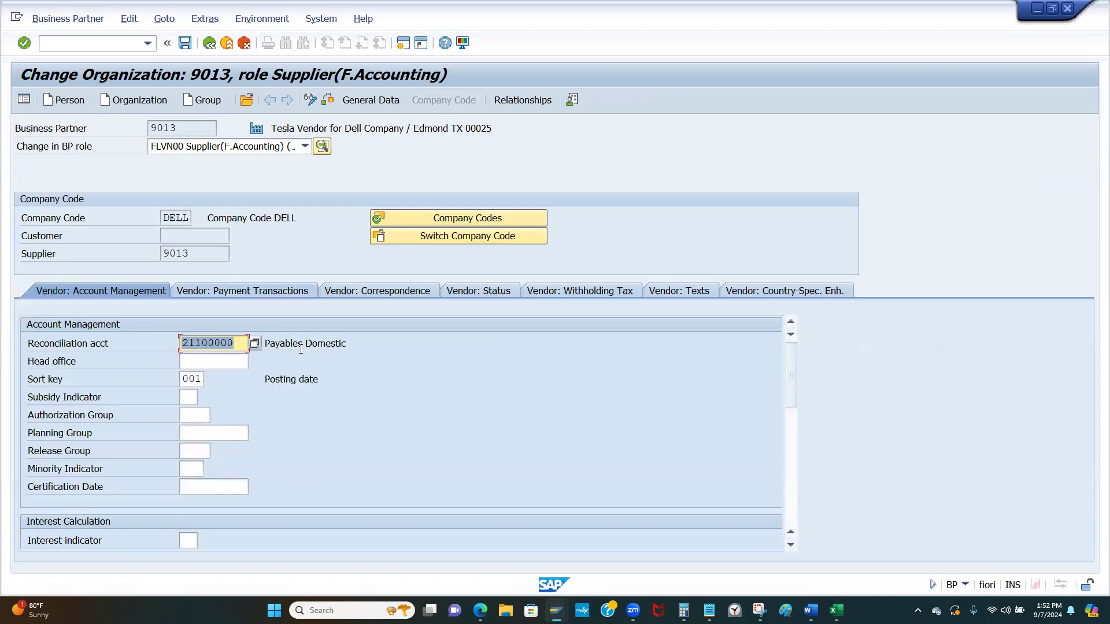
scroll(294, 374, "down", 5)
left_click(289, 291)
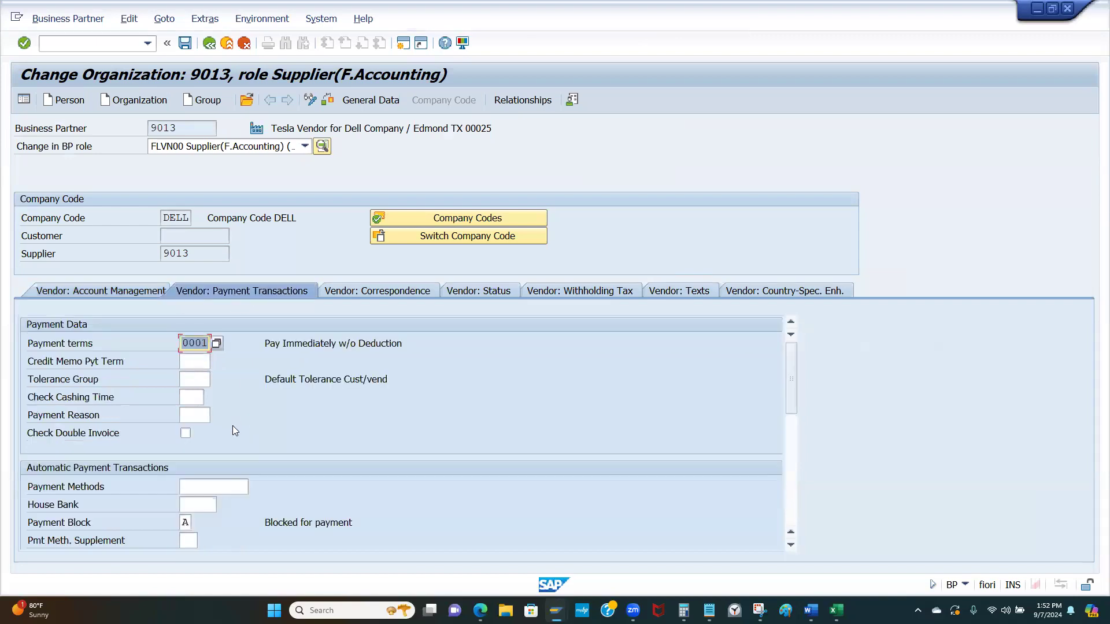
- Clear the payment block in the automatic payment transactions data and save the supplier
scroll(237, 432, "down", 3)
left_click(190, 364)
key("BackSpace")
key("Return")
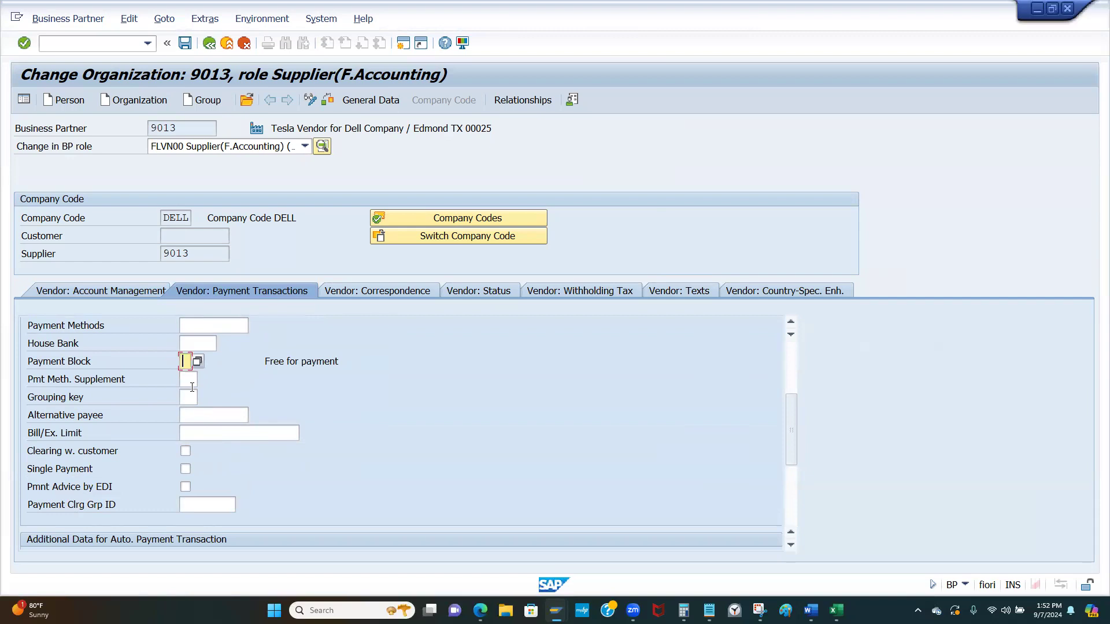
left_click(188, 380)
left_click(184, 43)
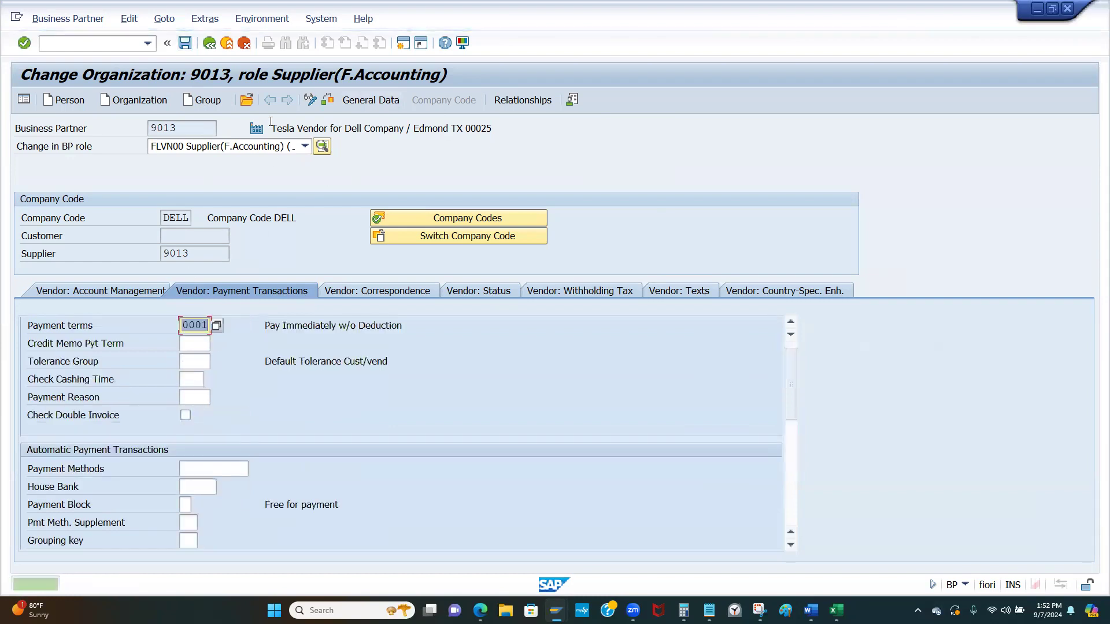
- In role FLVN01, set the Purchasing block indicator in the additional purchasing data and save the supplier
left_click(305, 146)
left_click(264, 172)
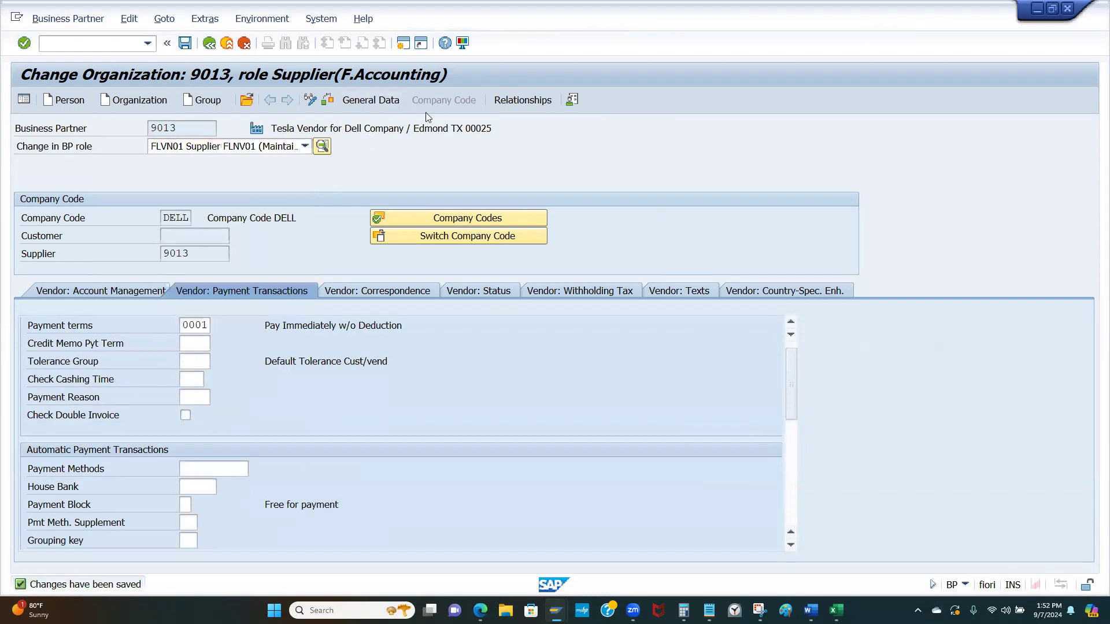
left_click(435, 102)
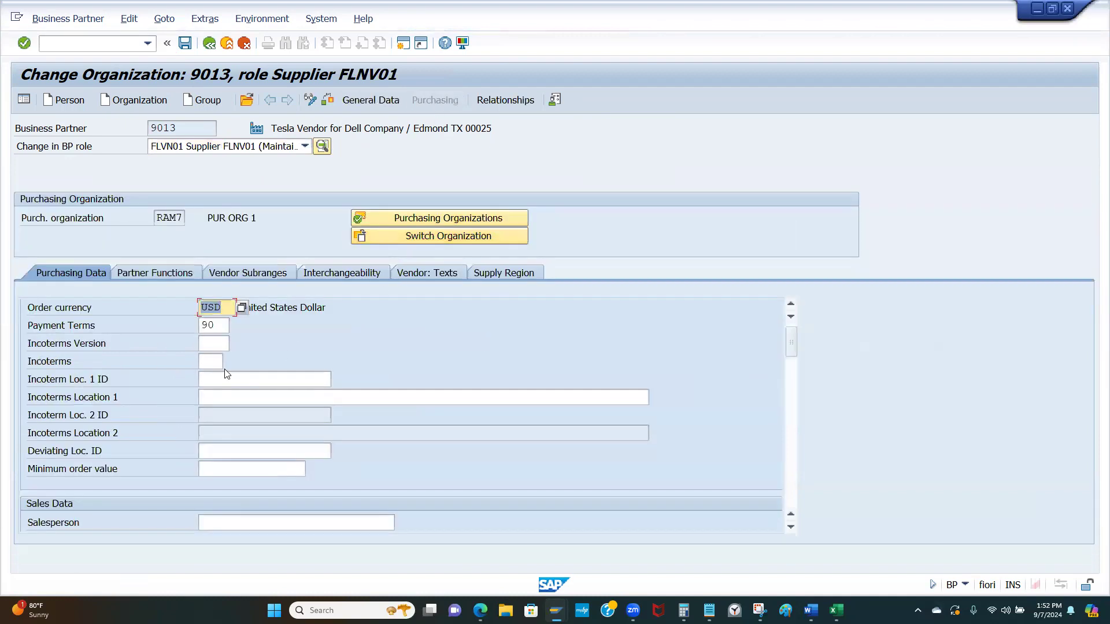
scroll(177, 352, "down", 10)
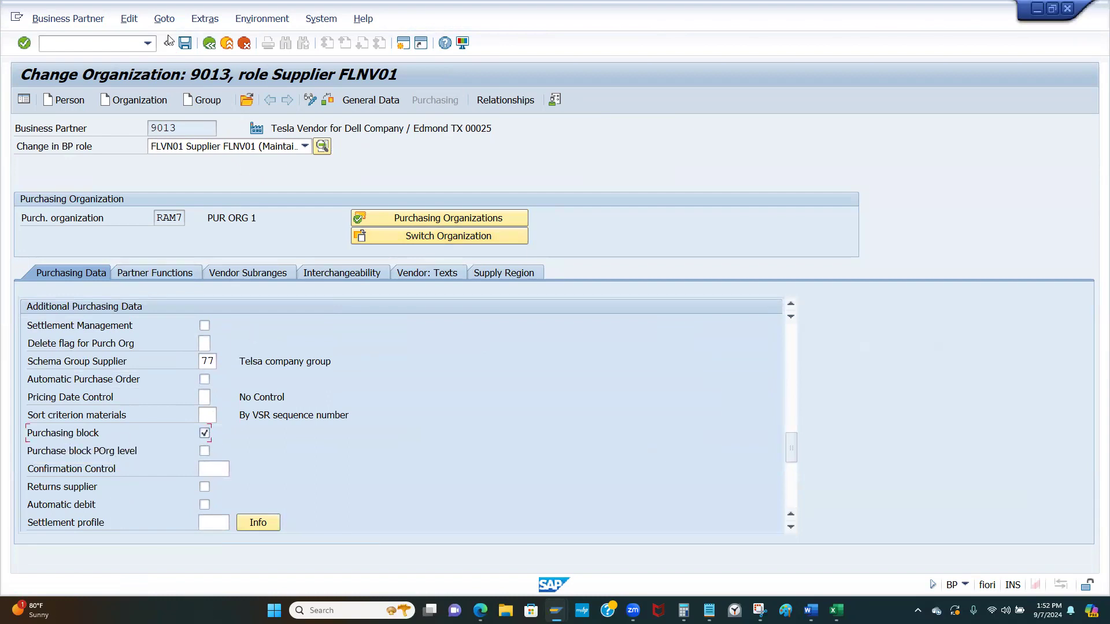
left_click(186, 45)
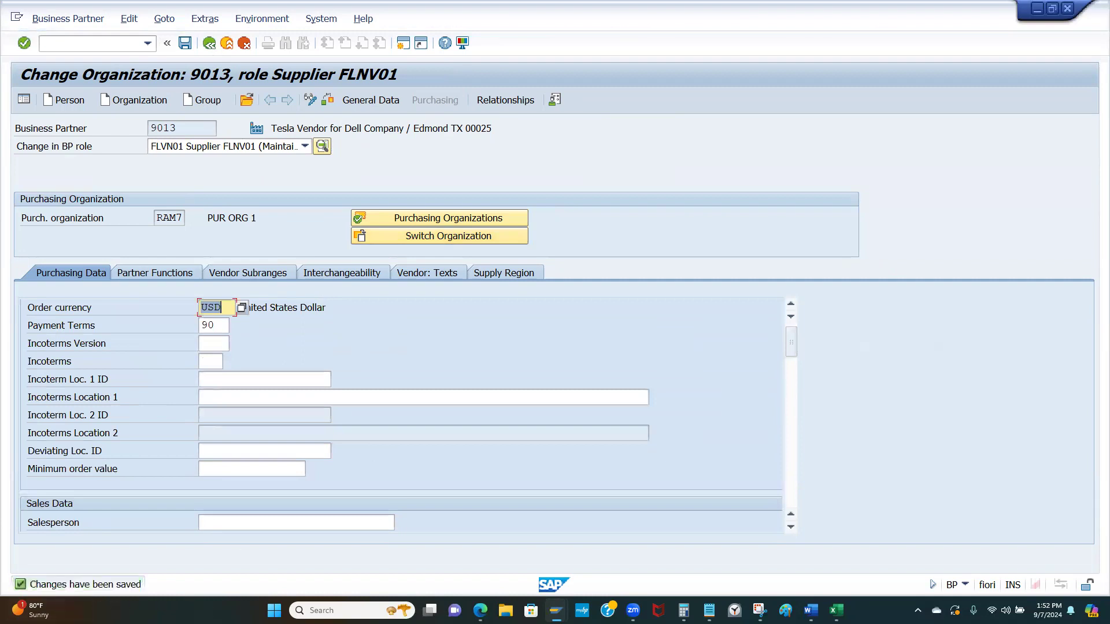
- Switch to the session with the blocked purchase order, close its messages and restart transaction ME21N
mouse_move(555, 611)
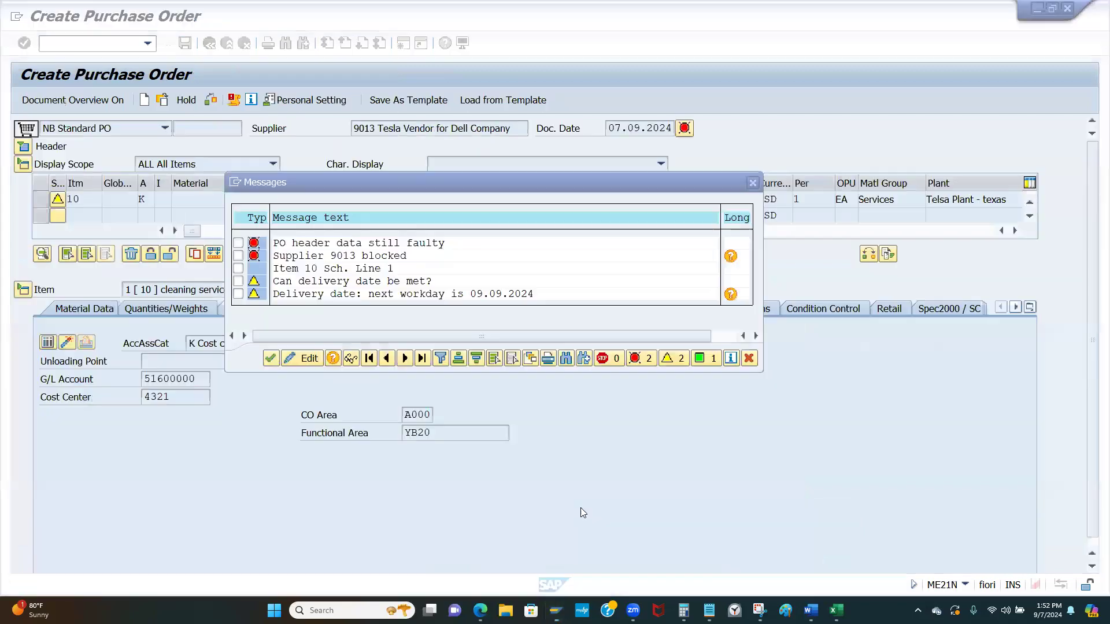
left_click(642, 549)
left_click(751, 184)
left_click(86, 45)
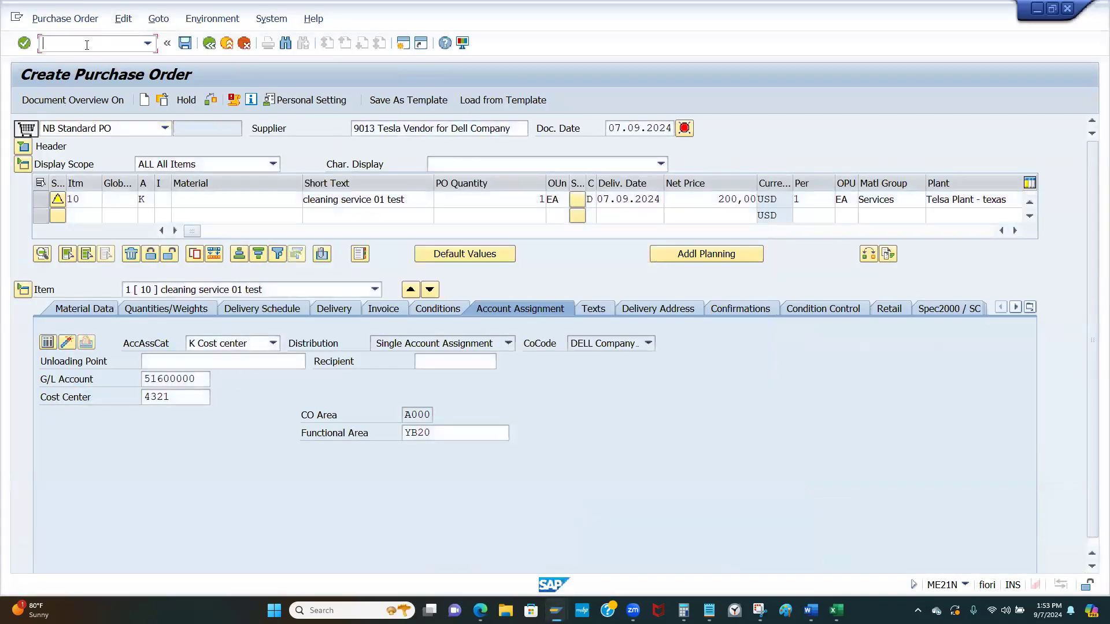
type("/nme21n")
key("Return")
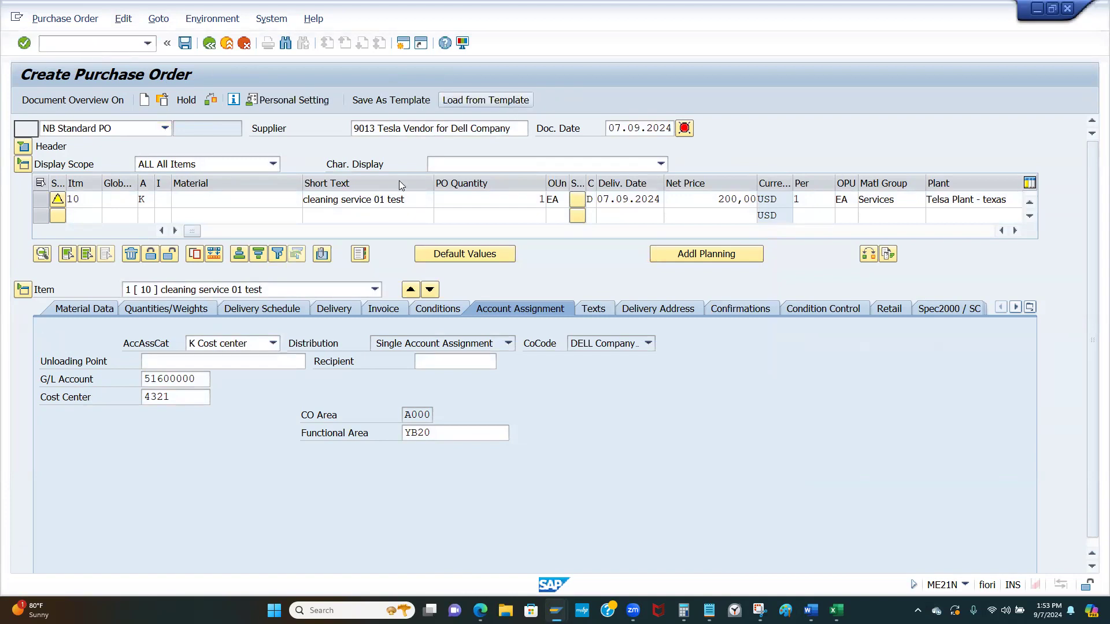
- Enter supplier 9013 and a first item with account assignment K and short text "cleaning service 02 test"
left_click(368, 134)
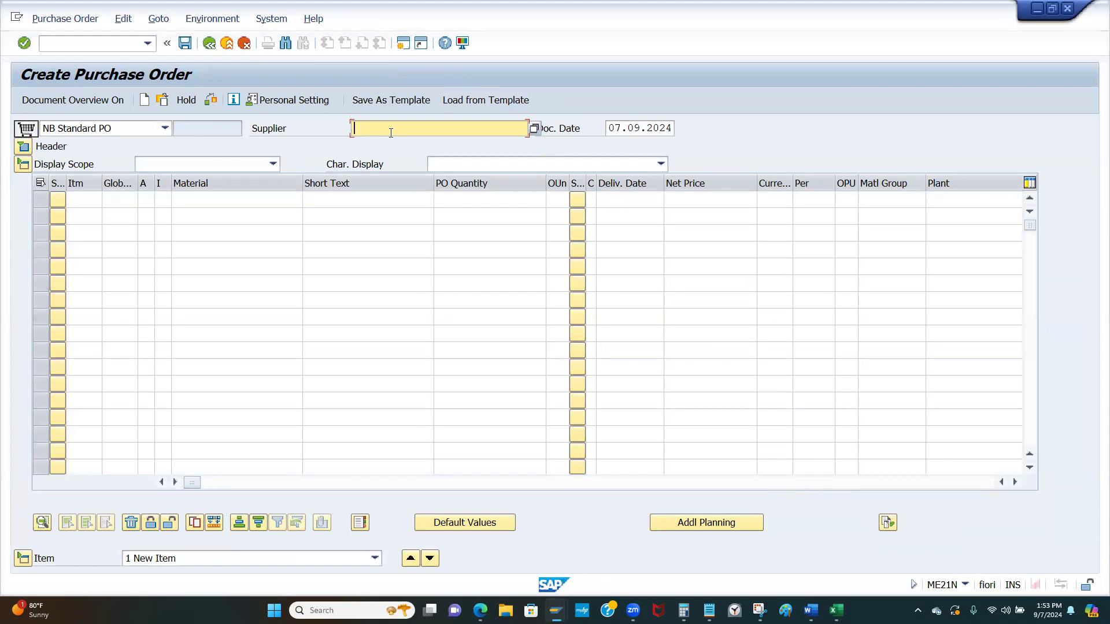
type("9013")
key("Return")
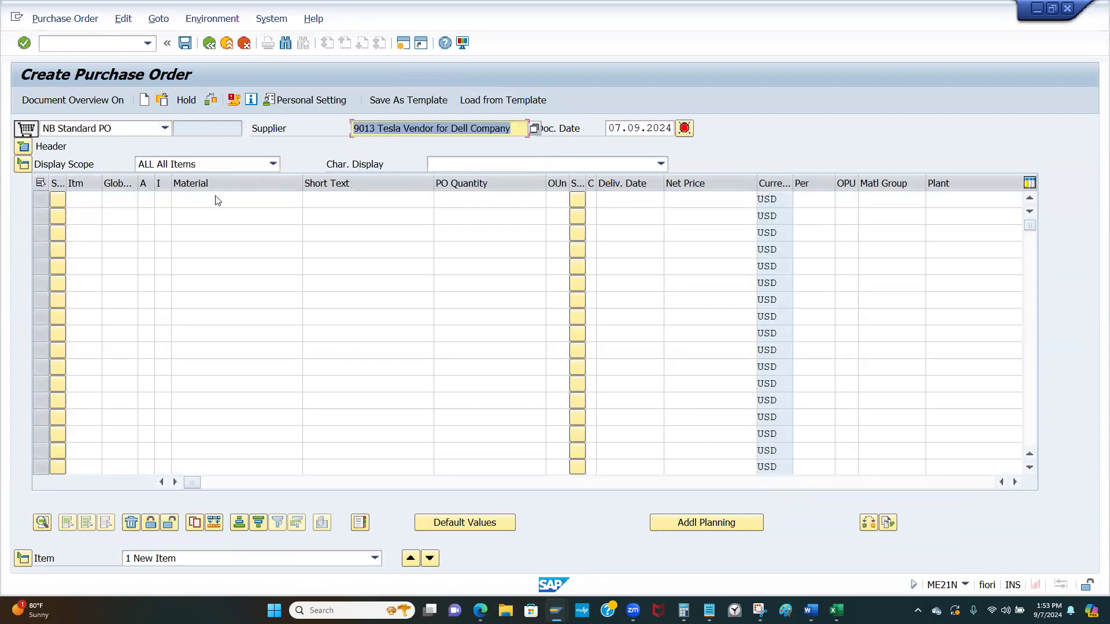
left_click(146, 199)
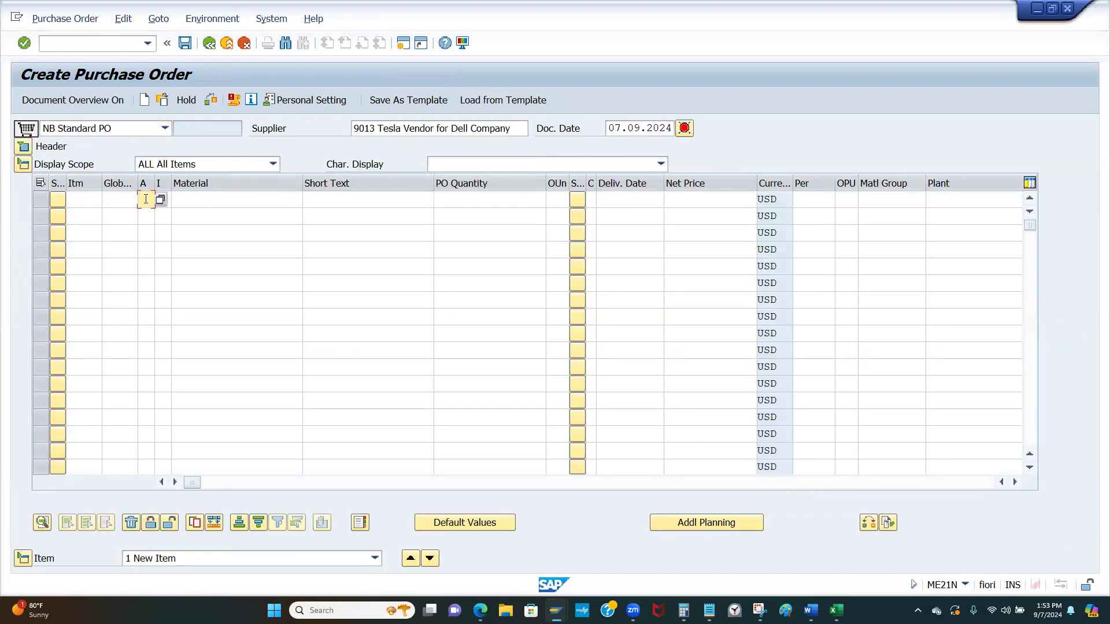
type("K")
left_click(224, 200)
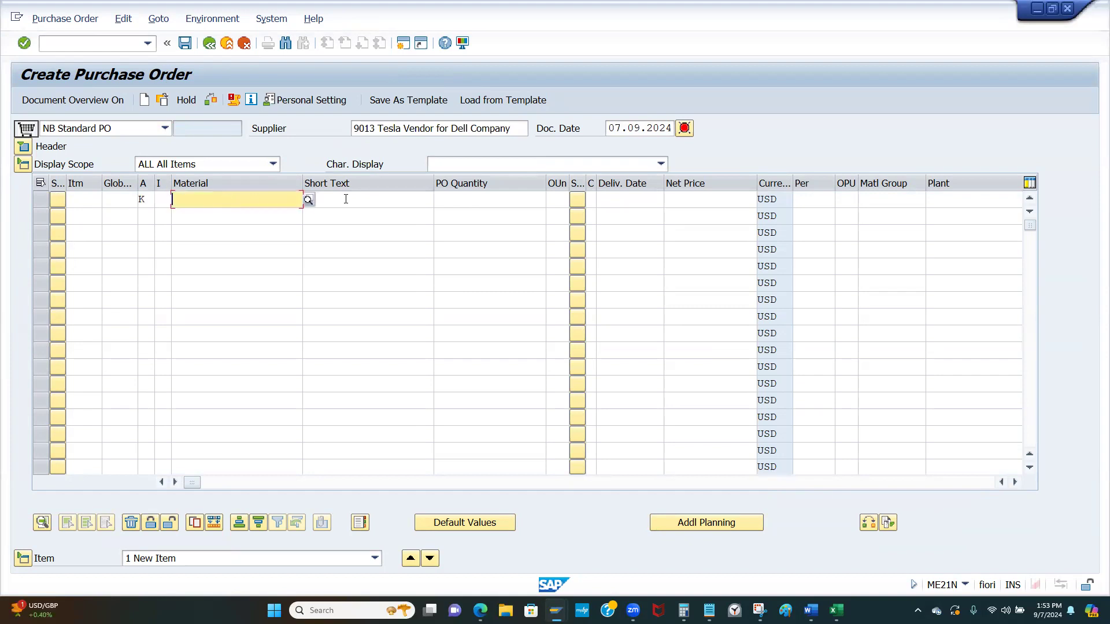
left_click(347, 199)
left_click(368, 215)
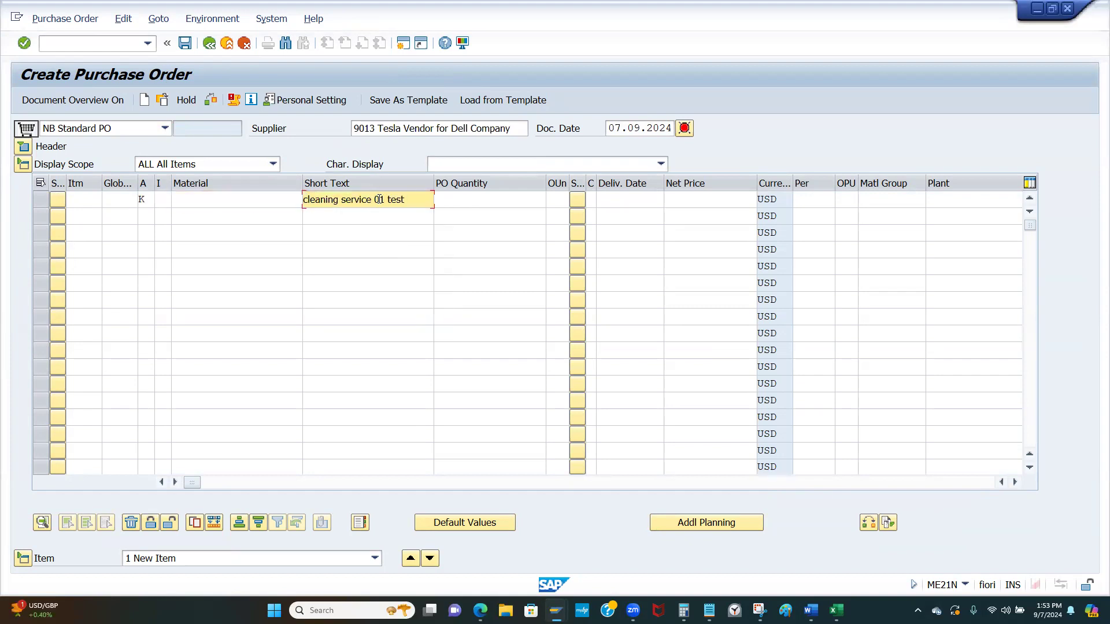
key("BackSpace")
type("2")
- Set the item's quantity to 1 EA, delivery date to 10.09.2024 and net price to 200 USD
left_click(497, 203)
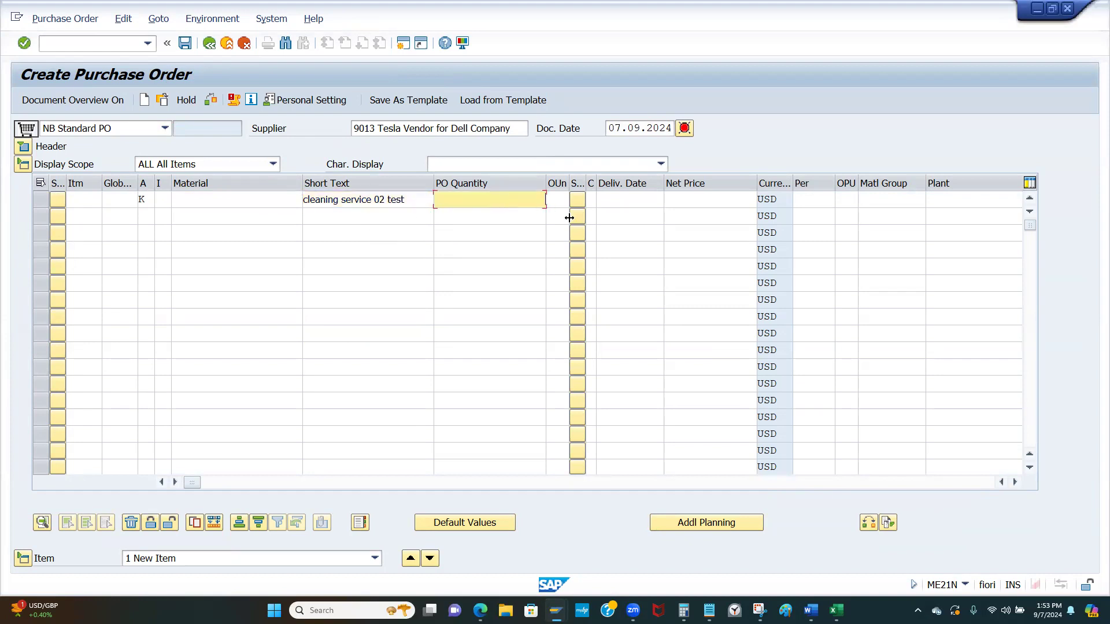
type("1")
left_click(552, 203)
type("EA")
left_click(650, 203)
left_click(633, 215)
left_click(703, 200)
left_click(701, 215)
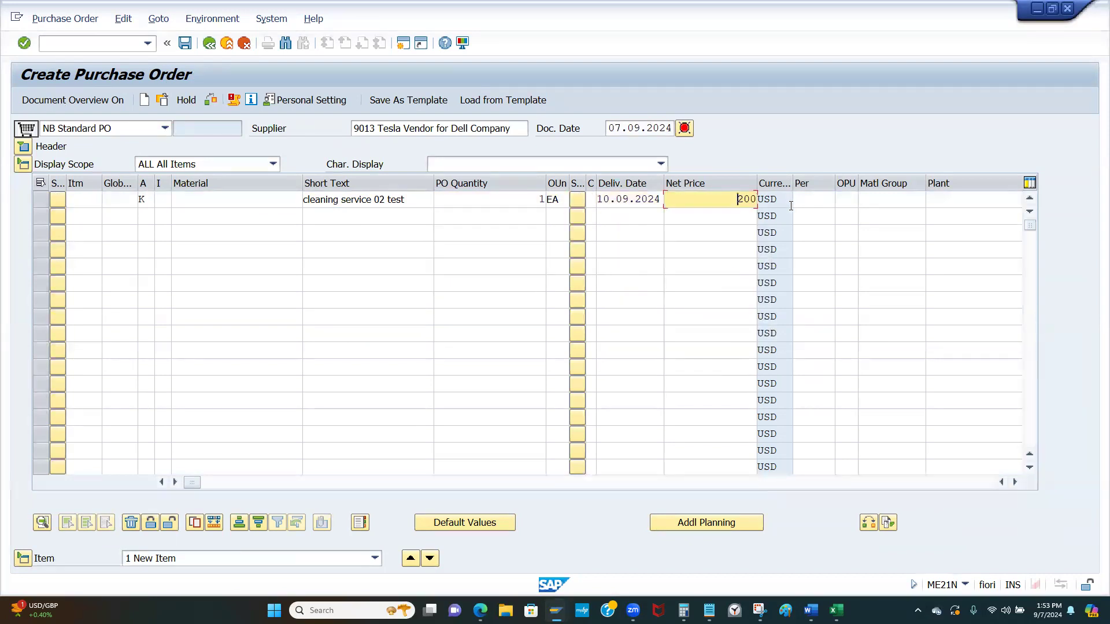
- Enter material group 00007 and the Telsa Plant - texas plant for the "cleaning service 02 test" item
left_click(872, 200)
left_click(873, 215)
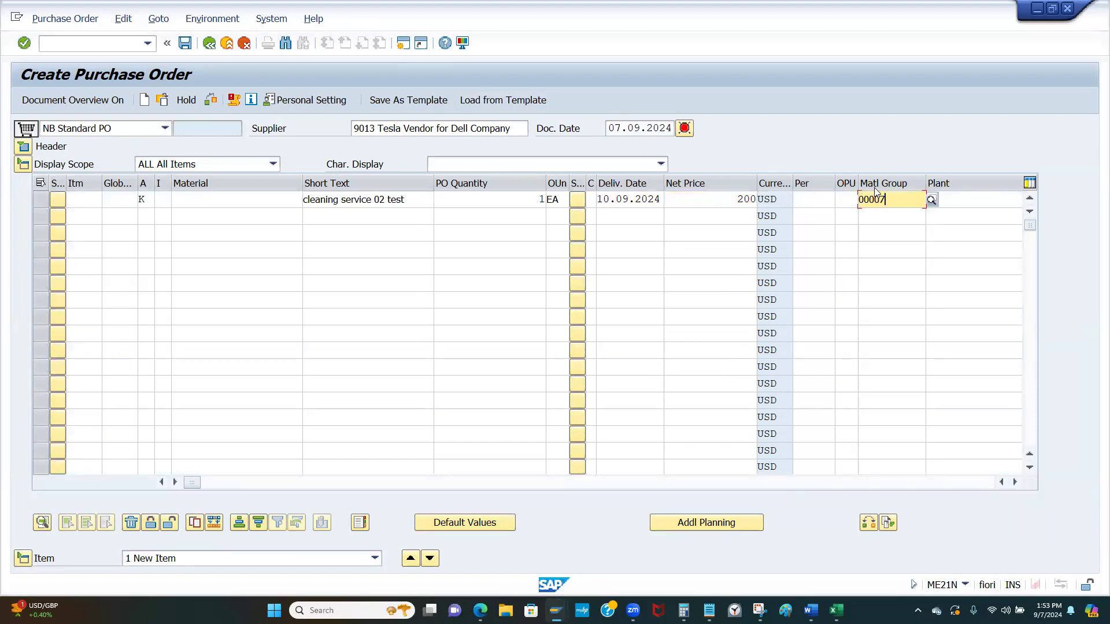
left_click(972, 200)
left_click(949, 215)
key("Return")
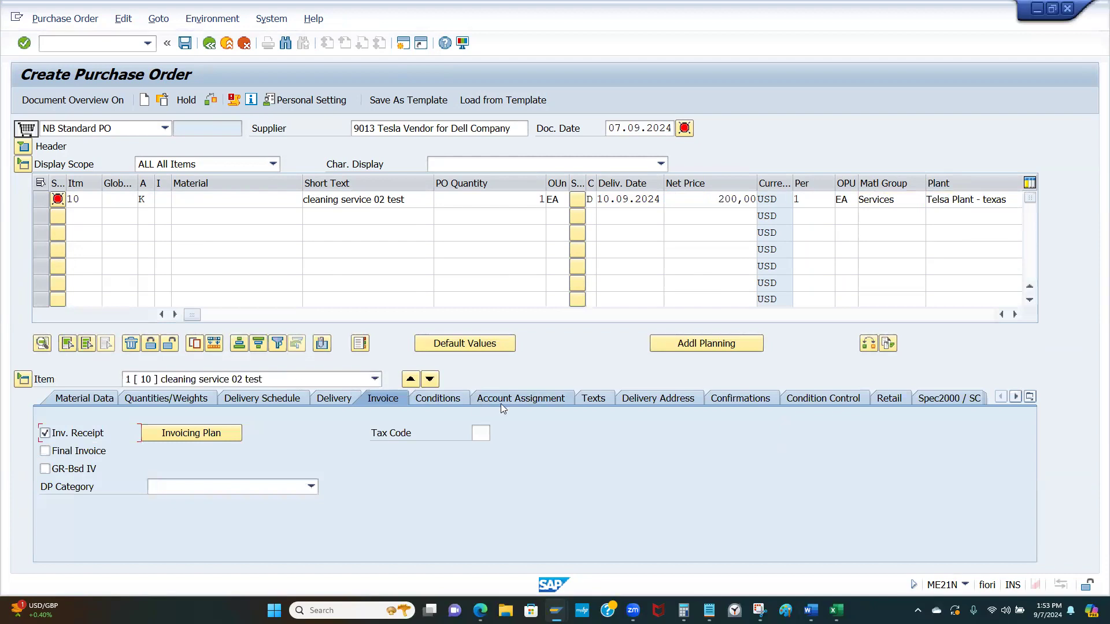
- Assign the item to G/L account 51600000 and cost center 4321, and check the purchase order for errors
left_click(475, 404)
left_click(168, 402)
type("4321")
left_click_drag(198, 384, 151, 384)
key("Tab")
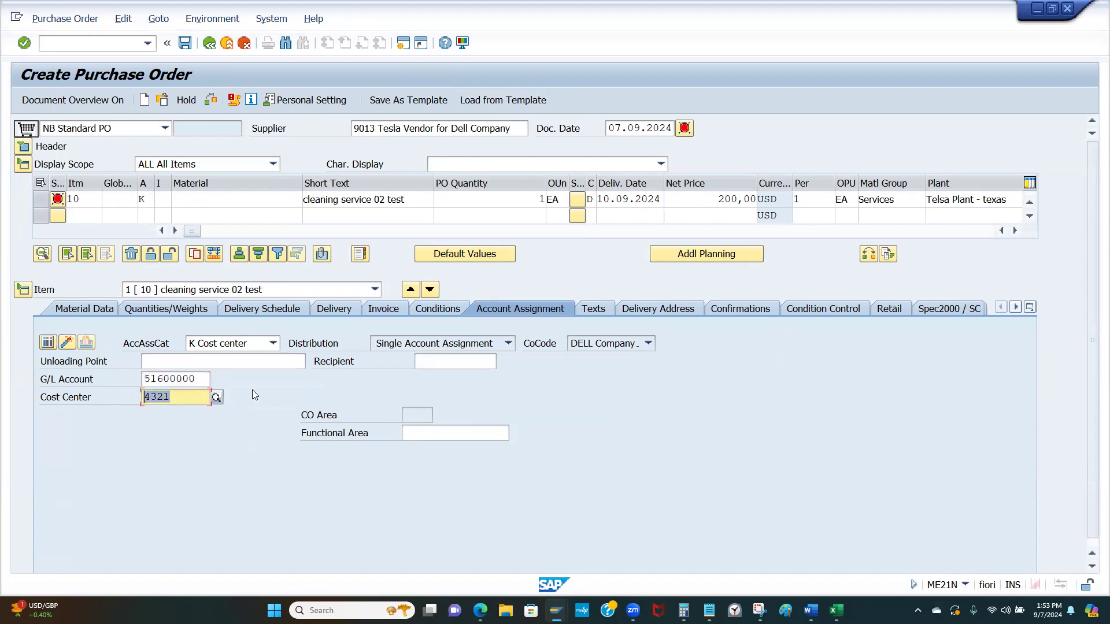
key("Return")
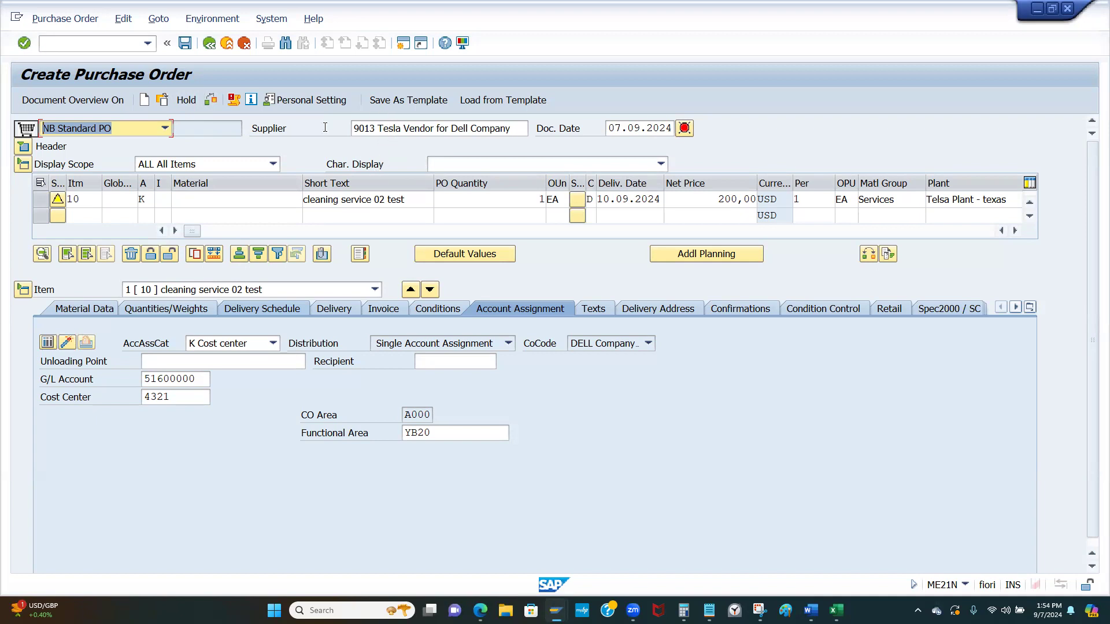
left_click(208, 100)
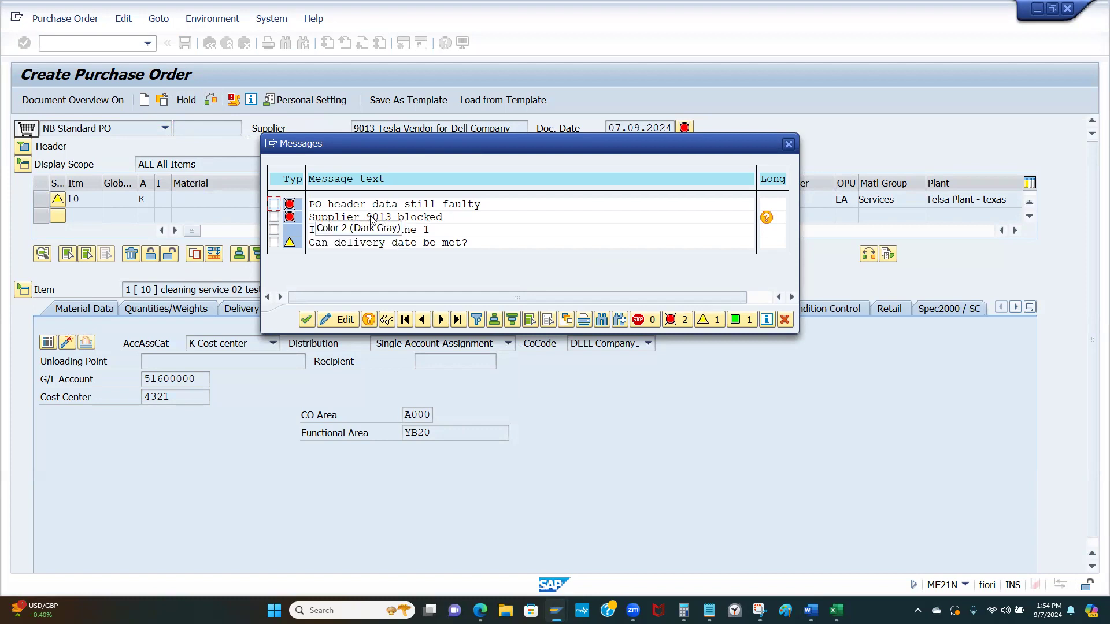
- Place the supplier 9013 session beside the order's messages and examine the purchasing block in its additional purchasing data
left_click_drag(460, 149, 374, 157)
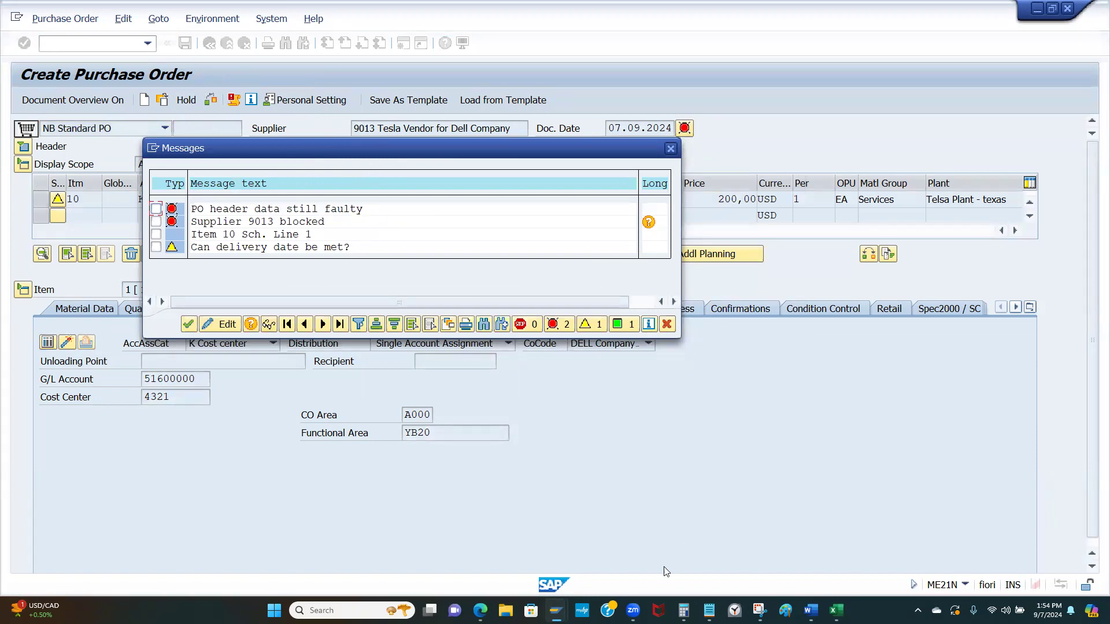
mouse_move(556, 610)
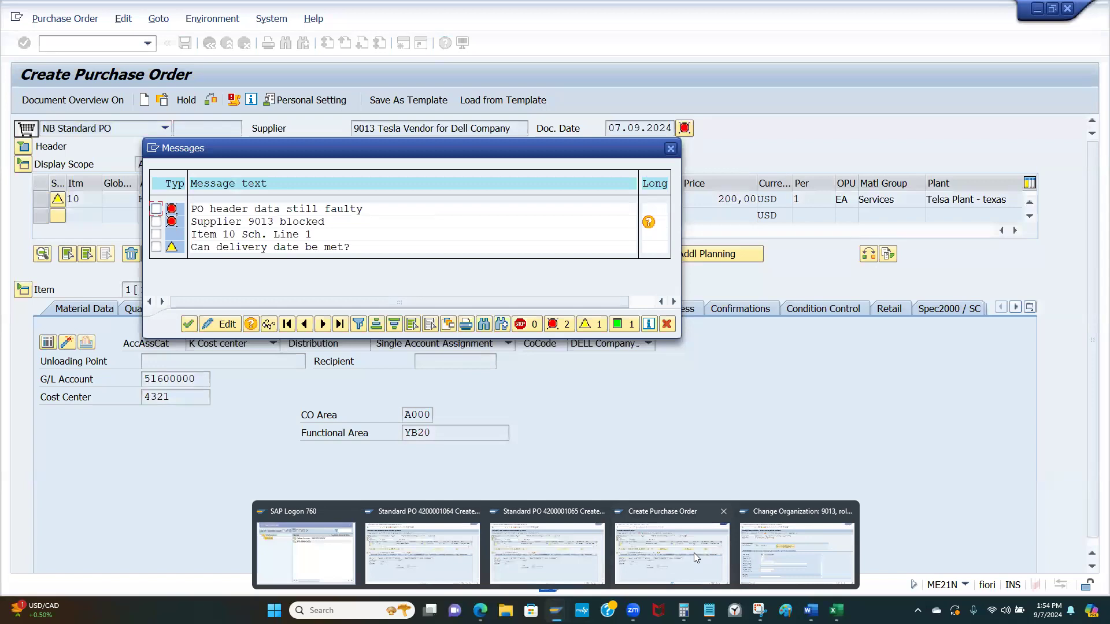
left_click(760, 542)
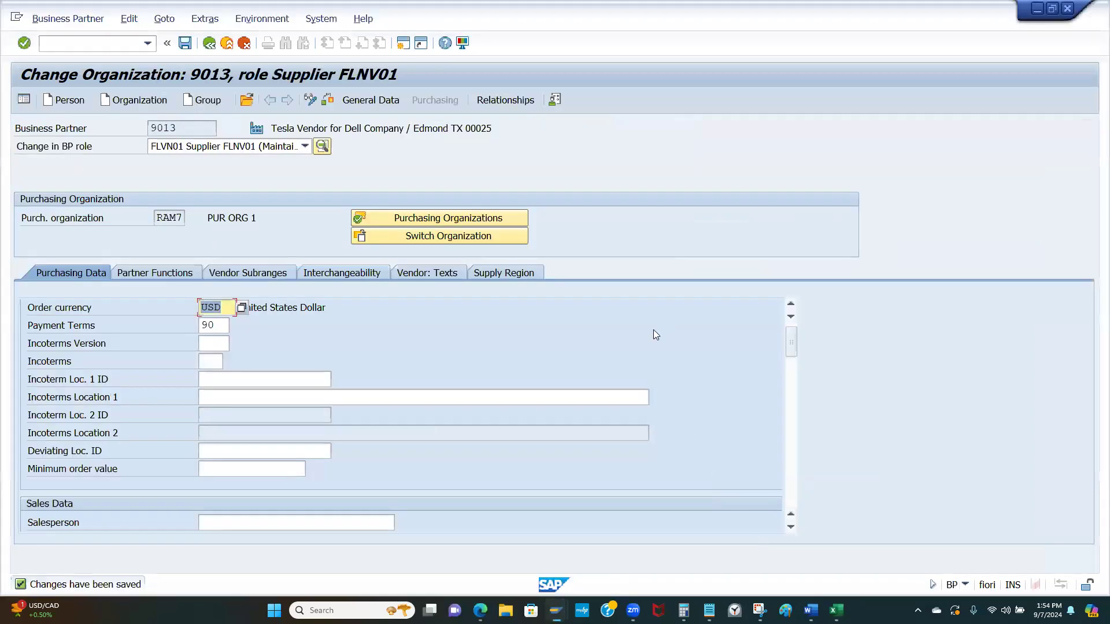
left_click(1053, 8)
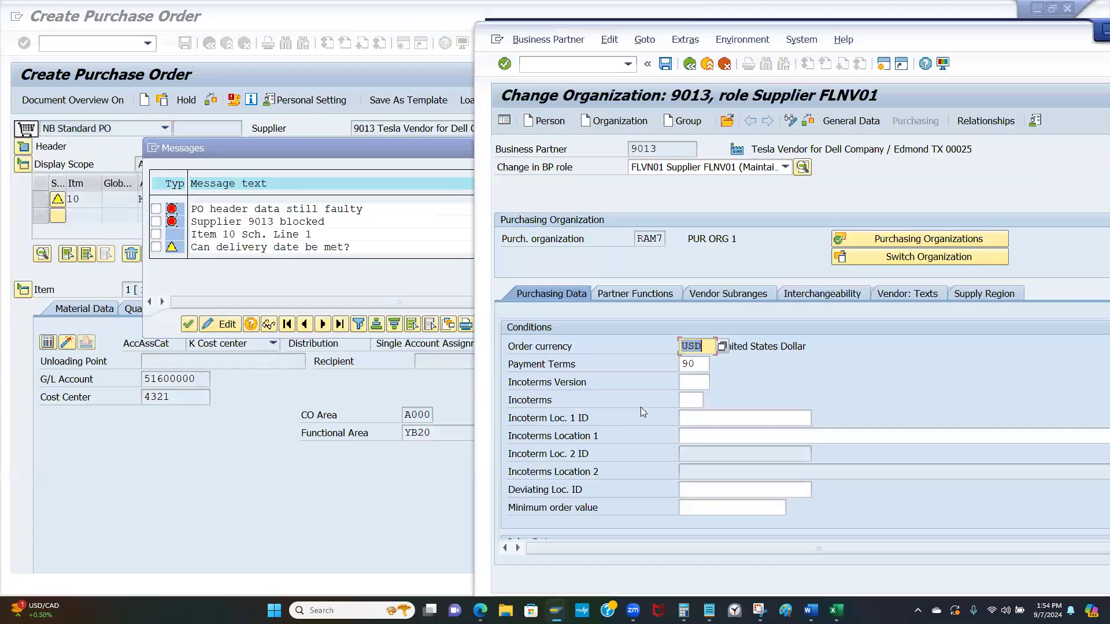
scroll(735, 186, "down", 3)
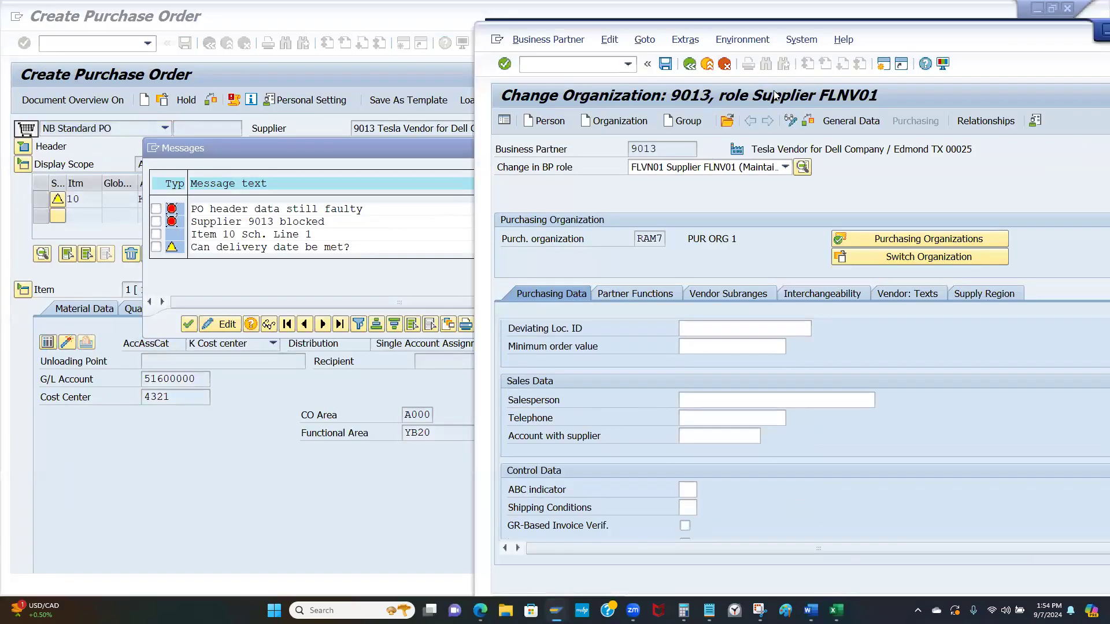
scroll(689, 431, "down", 3)
scroll(689, 427, "down", 10)
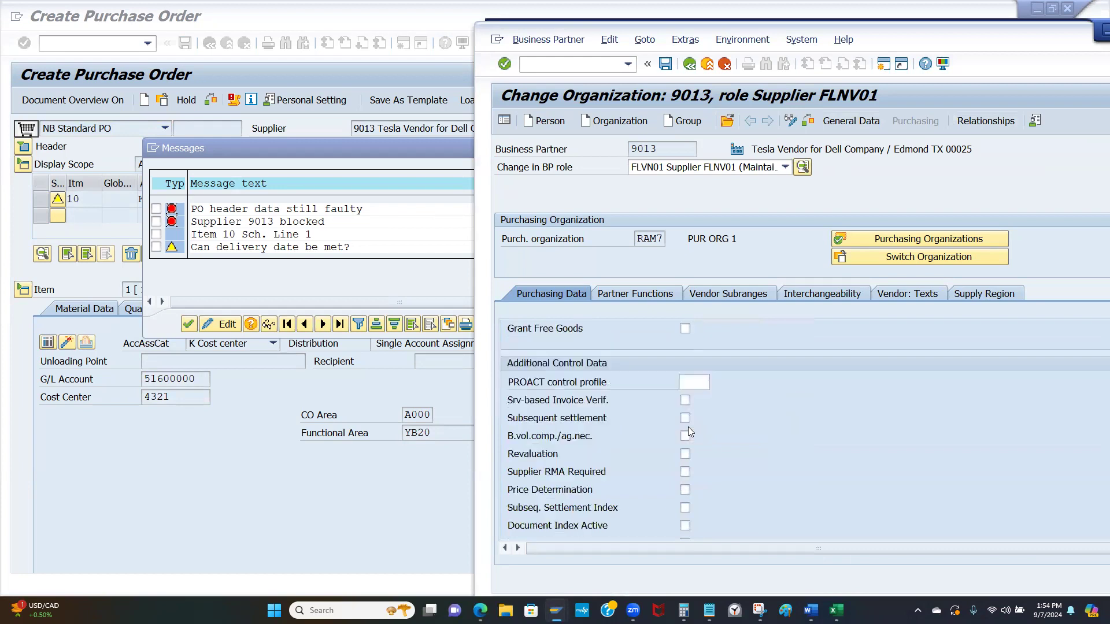
scroll(643, 428, "up", 2)
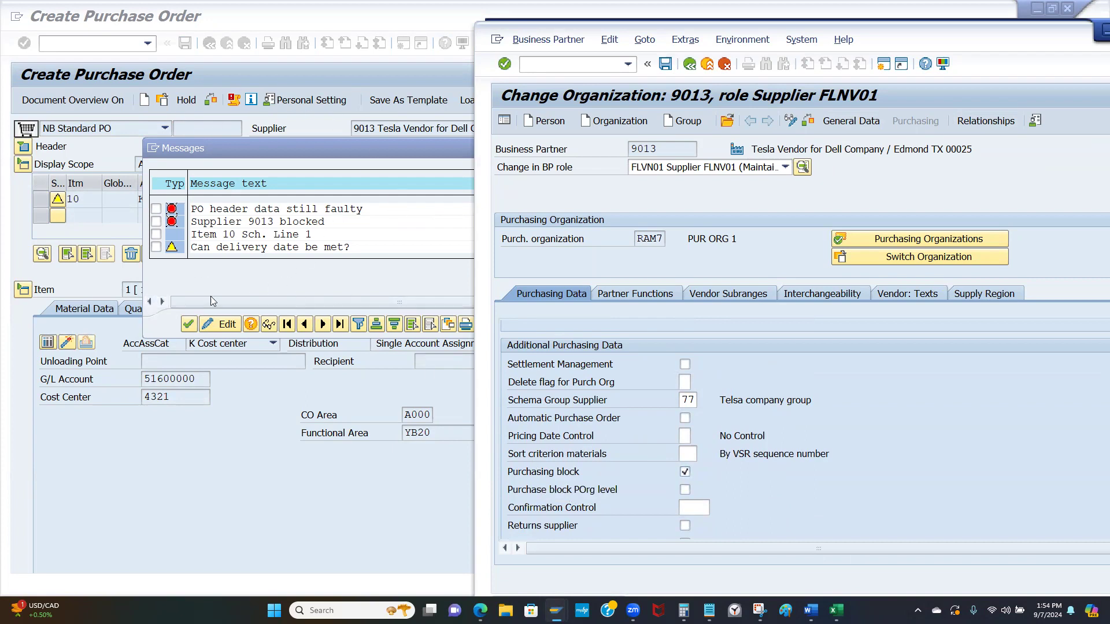
- Switch the supplier to role FLVN00 and examine the Payment Block field in its payment transactions
left_click(733, 167)
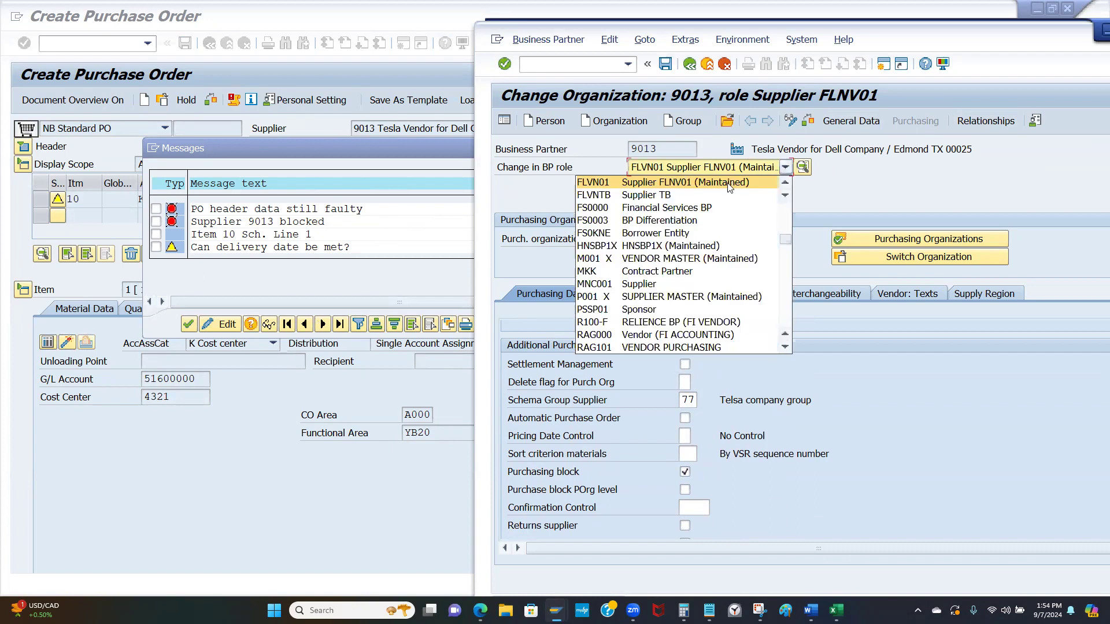
scroll(682, 203, "up", 1)
left_click(662, 212)
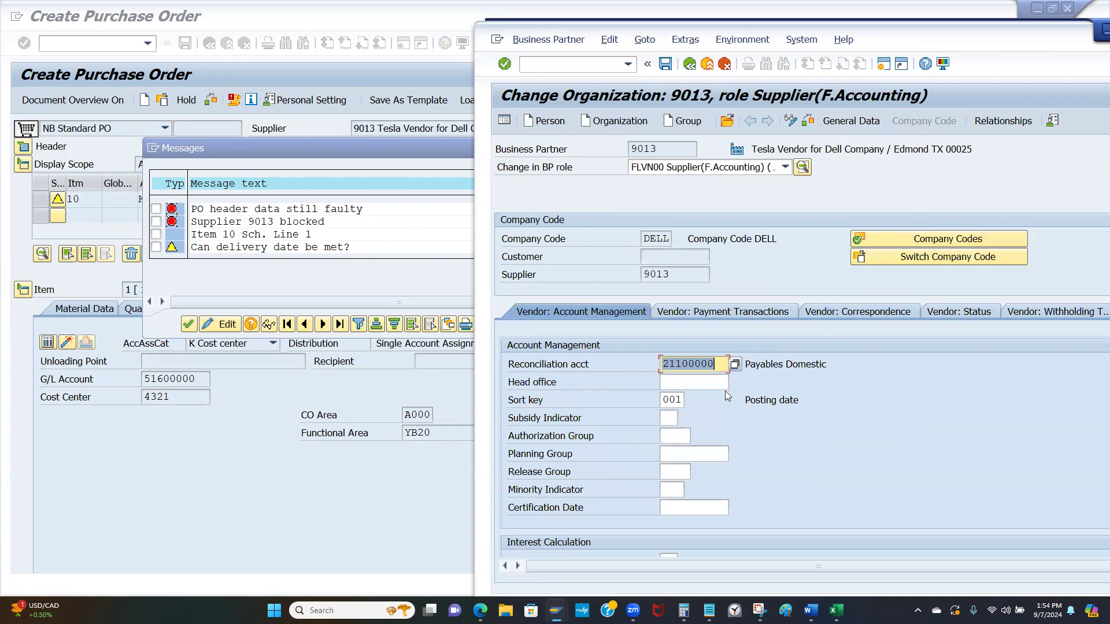
left_click(732, 313)
scroll(680, 408, "down", 1)
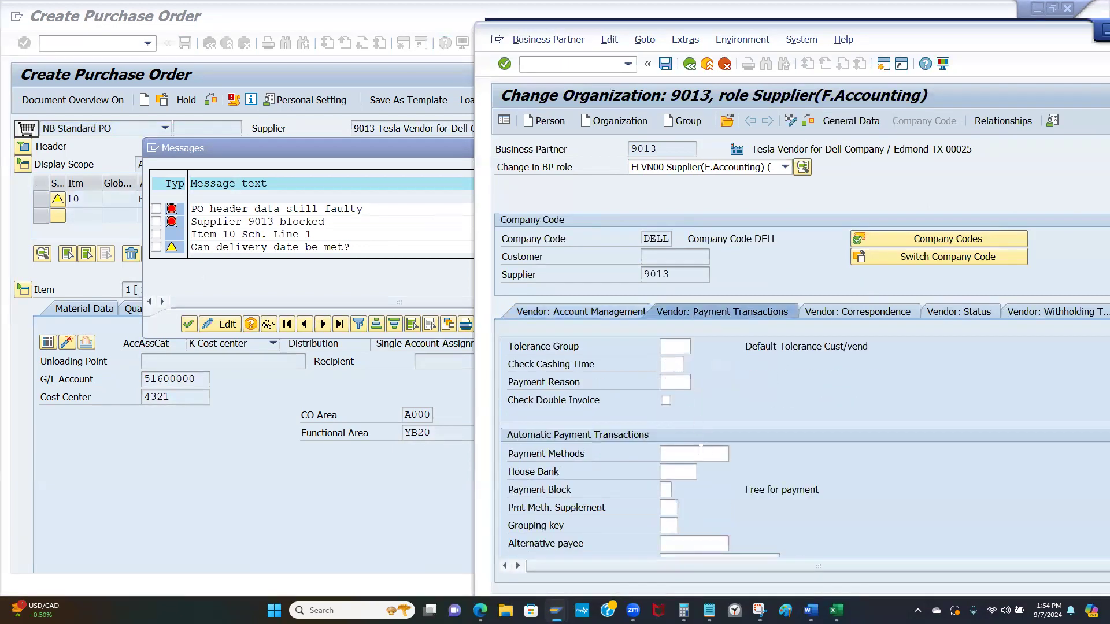
left_click(666, 489)
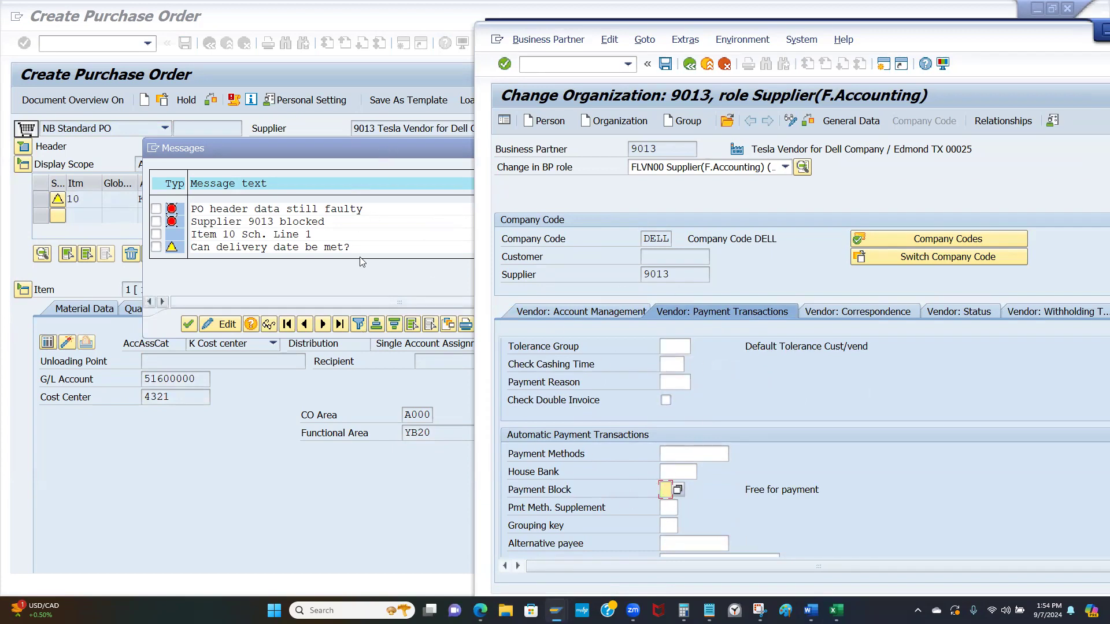
- Close the blocked order's messages and view the saved "cleaning service 01 test" order beside the supplier's payment block data
left_click(393, 146)
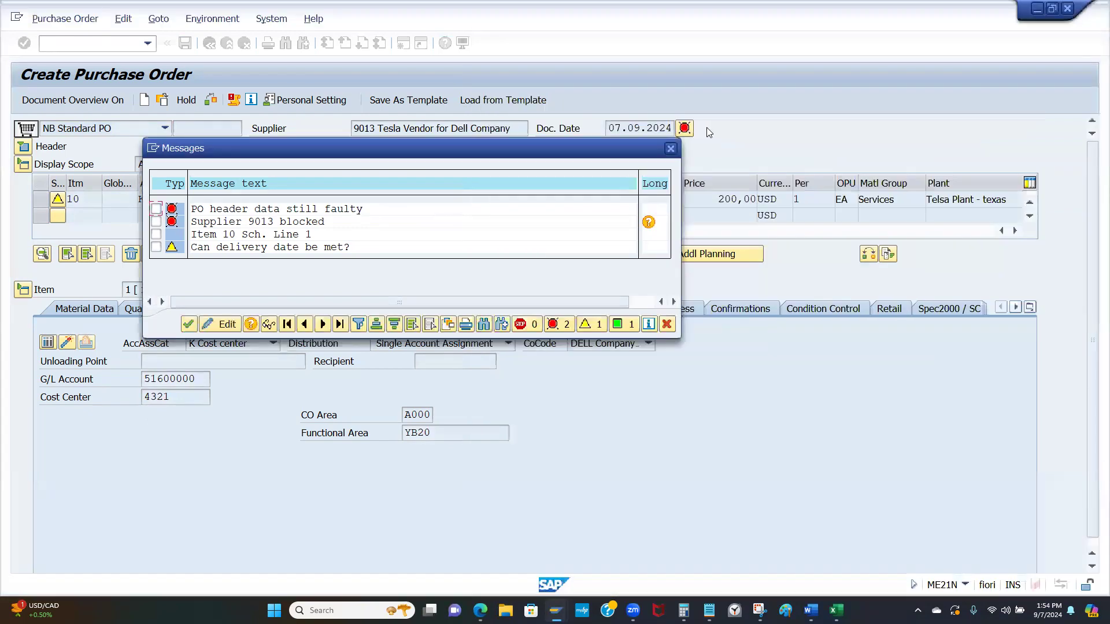
left_click(670, 149)
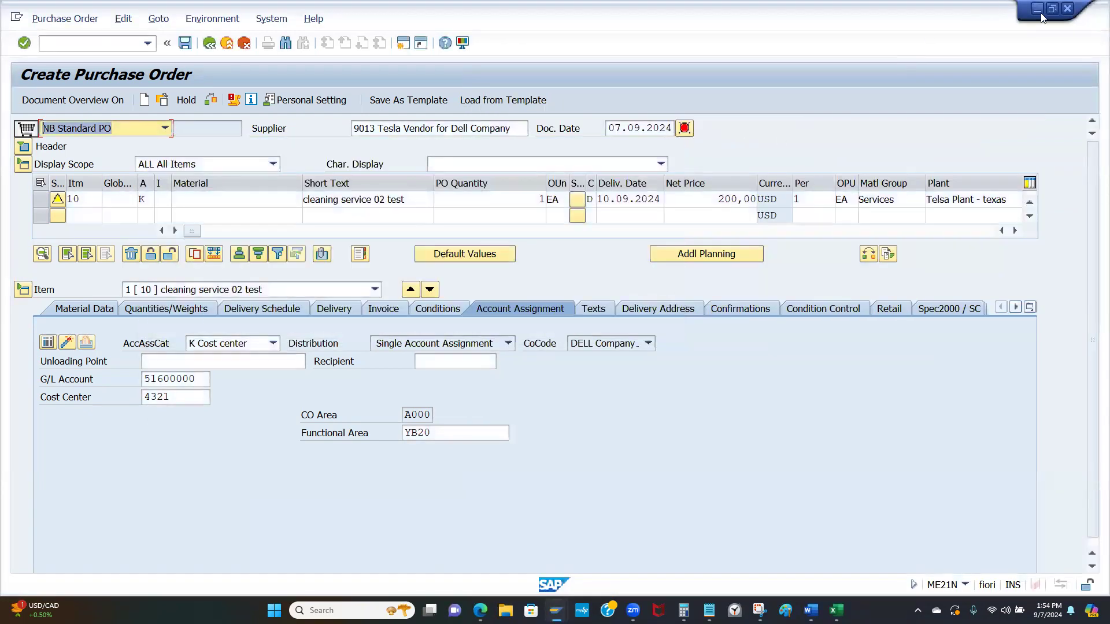
mouse_move(556, 610)
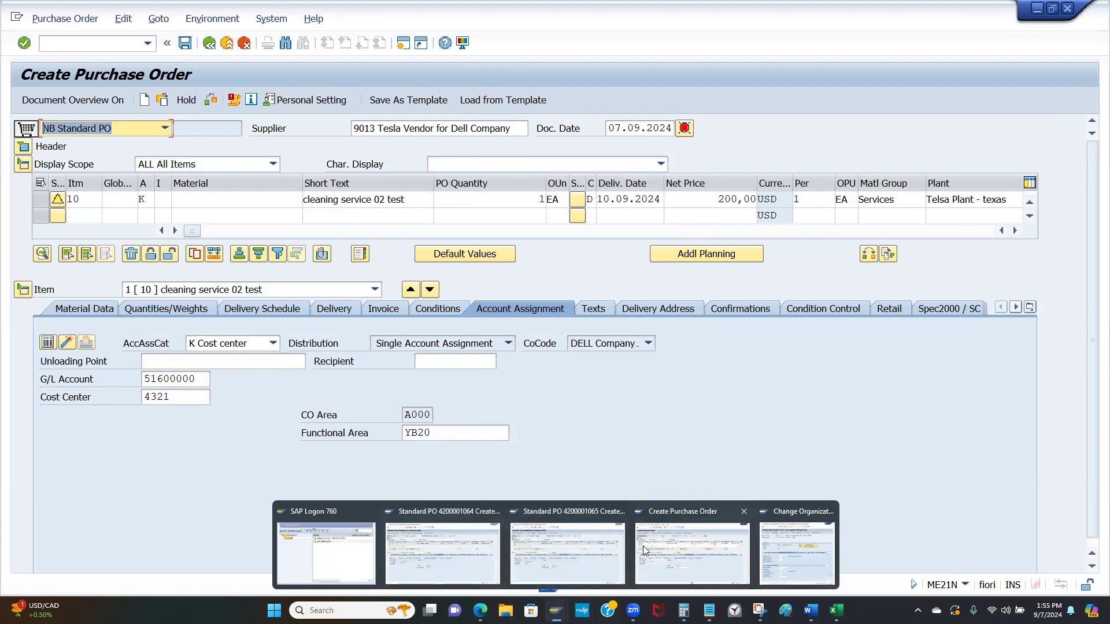
left_click(568, 552)
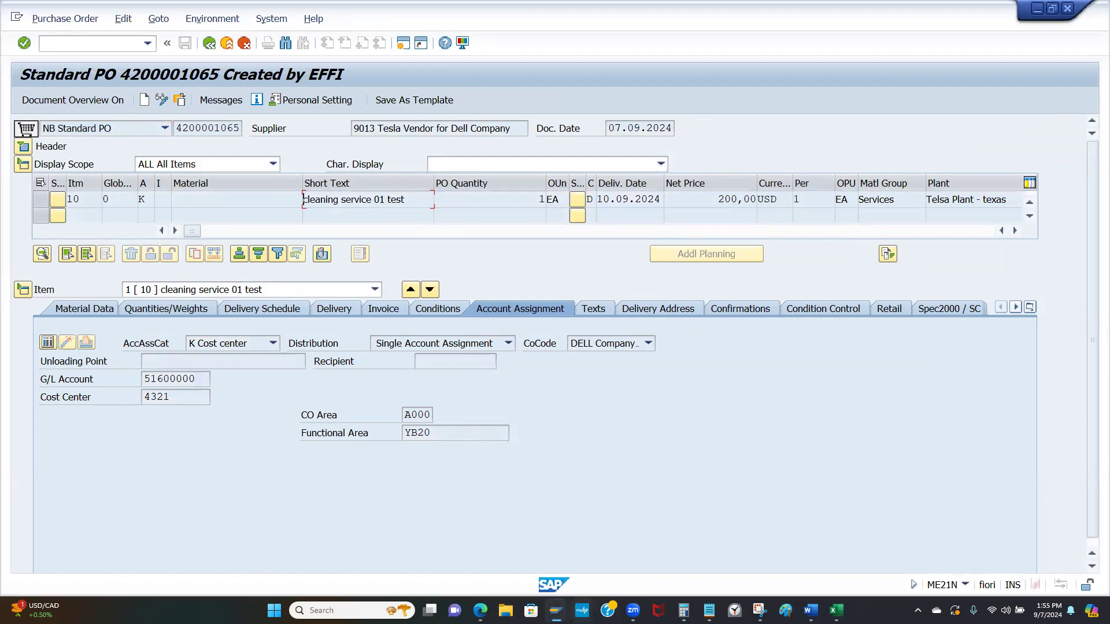
mouse_move(556, 611)
left_click(778, 543)
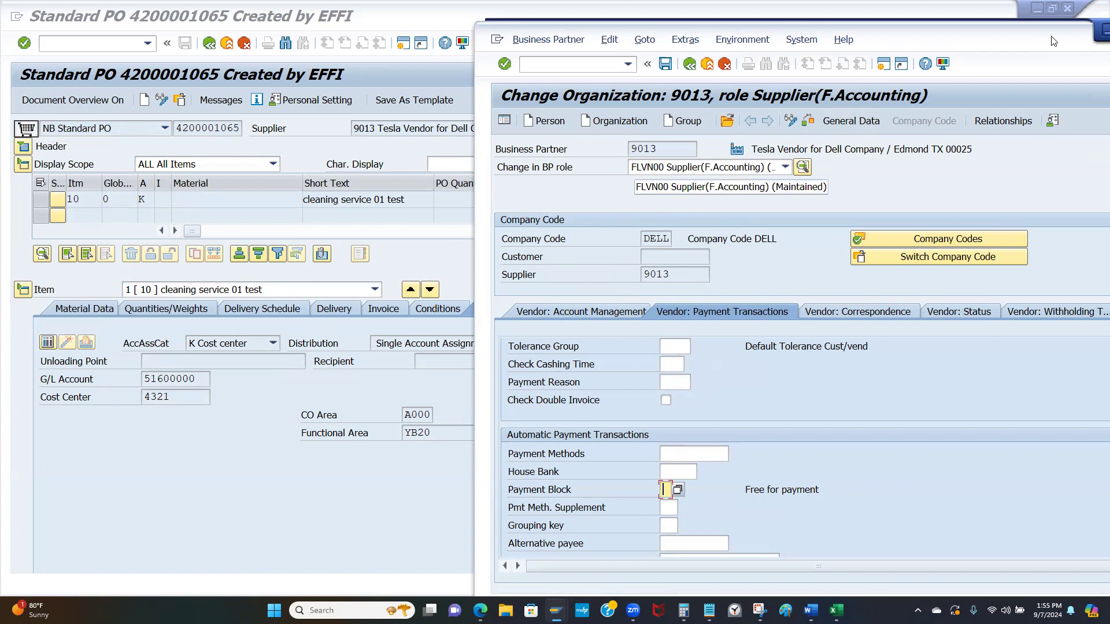
left_click_drag(1043, 35, 947, 28)
- Minimize the supplier session, the purchase order sessions and the SAP Logon window to clear the desktop
left_click(1006, 25)
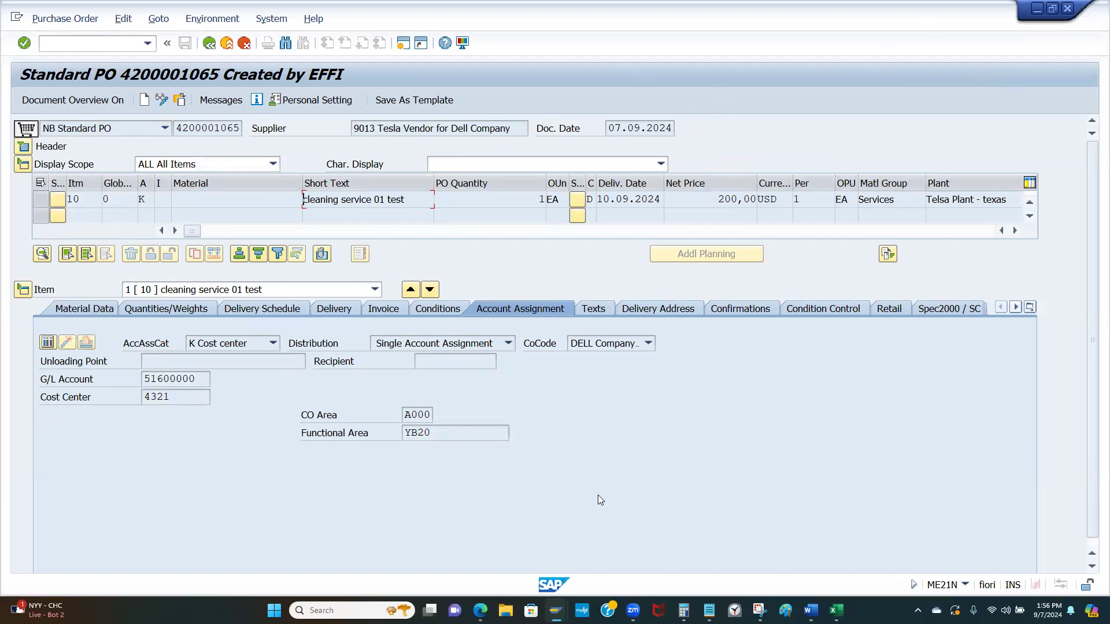
left_click(1034, 9)
left_click(1034, 9)
left_click(1034, 9)
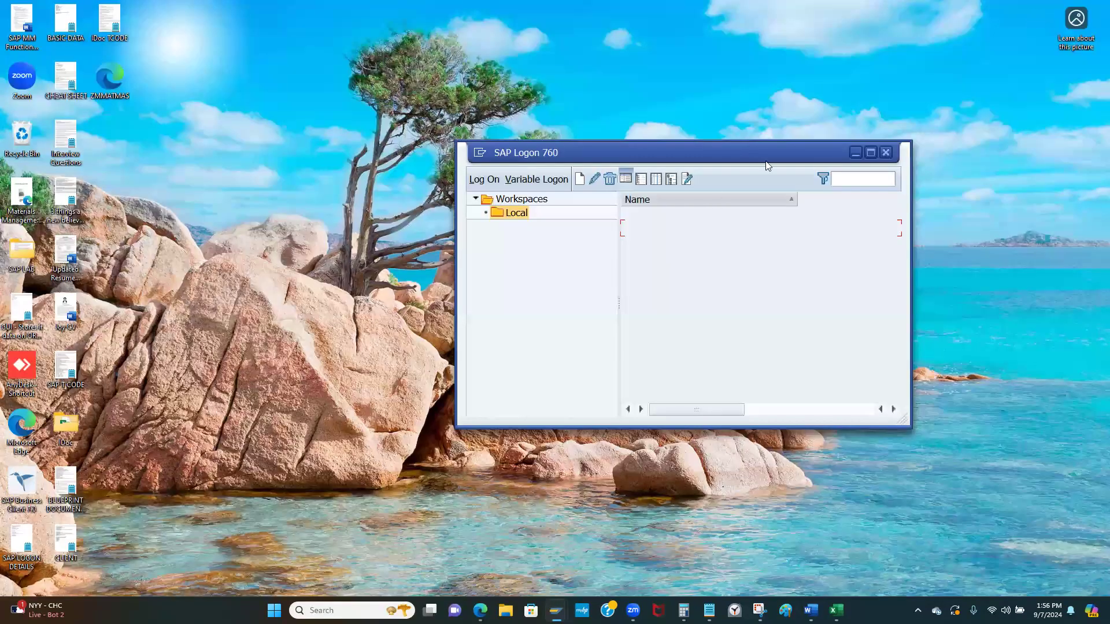
left_click(854, 153)
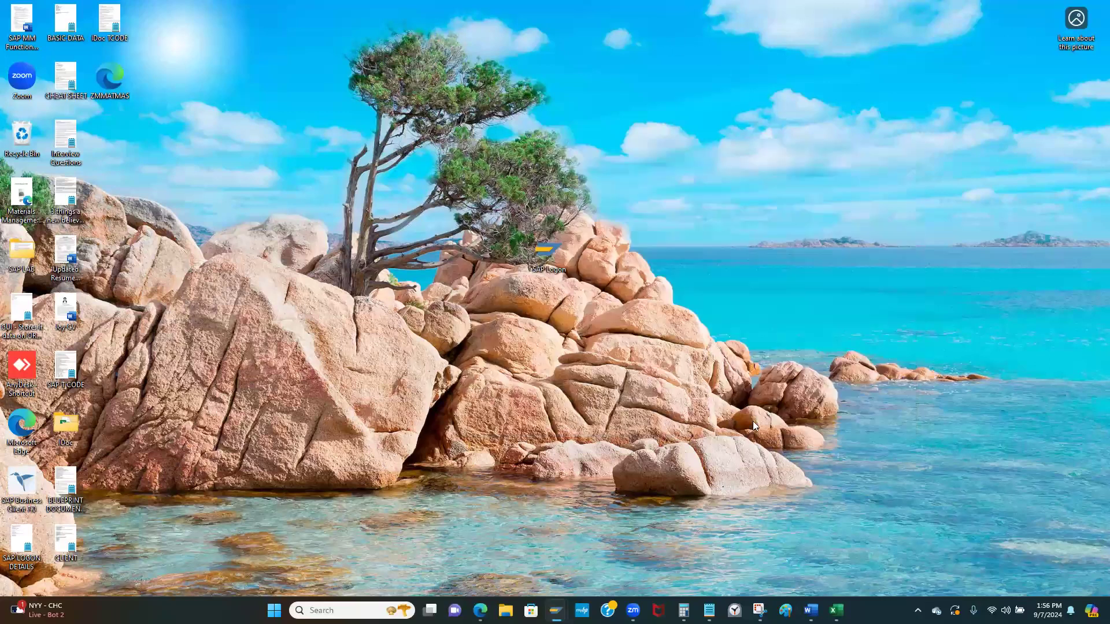